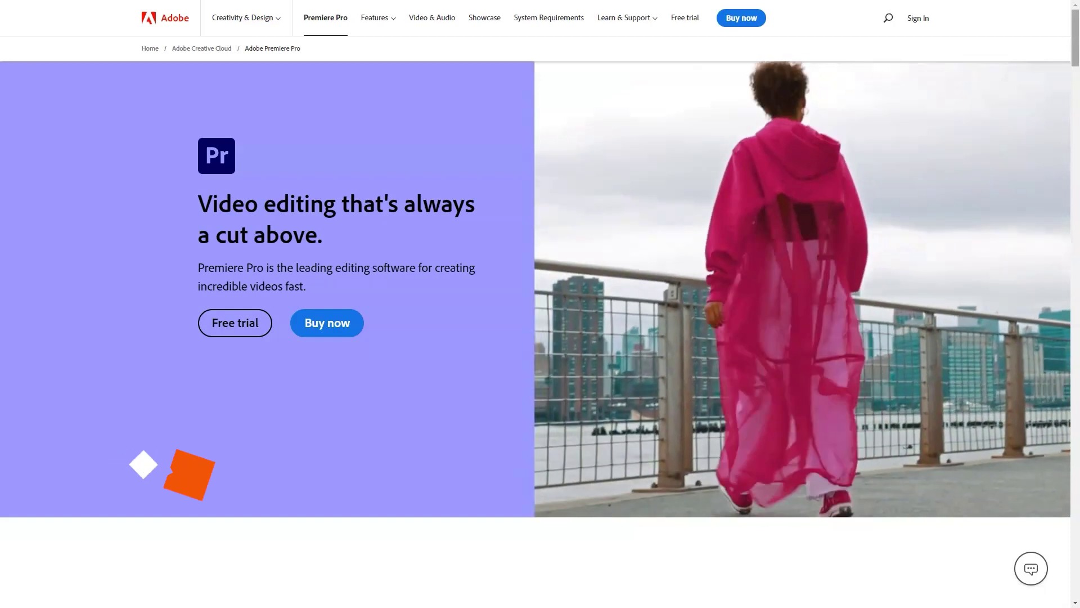
pyautogui.scroll(-5, 540, 338)
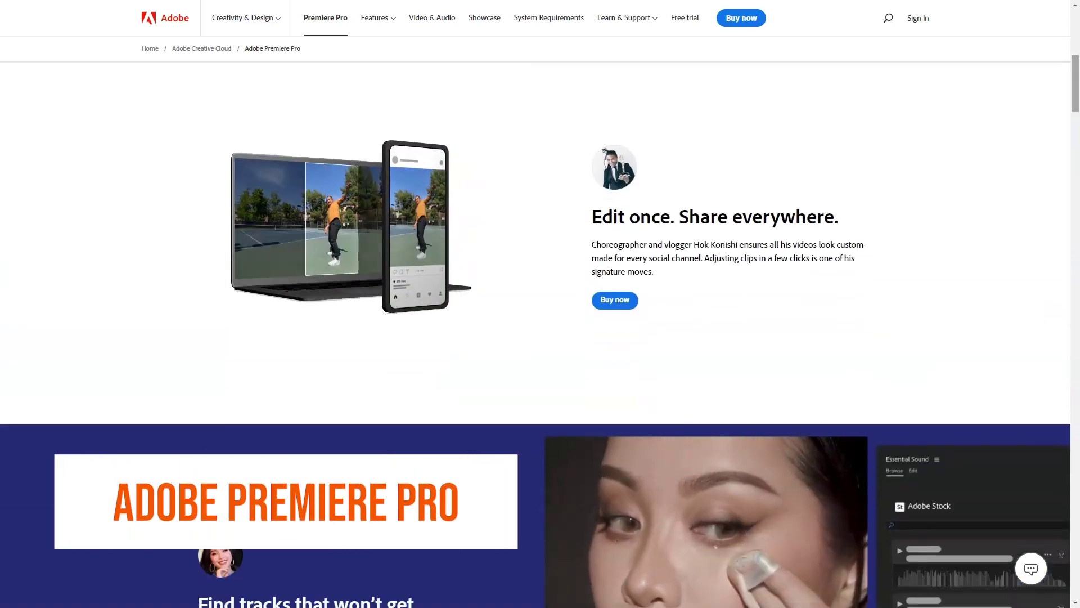
pyautogui.scroll(-5, 540, 338)
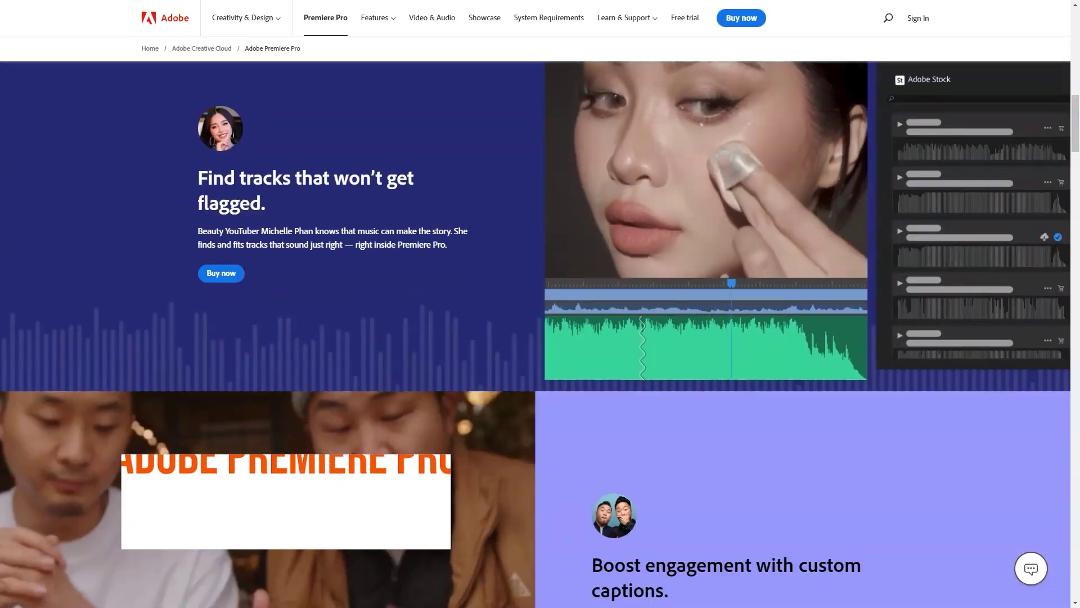
pyautogui.scroll(-2, 540, 338)
pyautogui.scroll(-3, 540, 338)
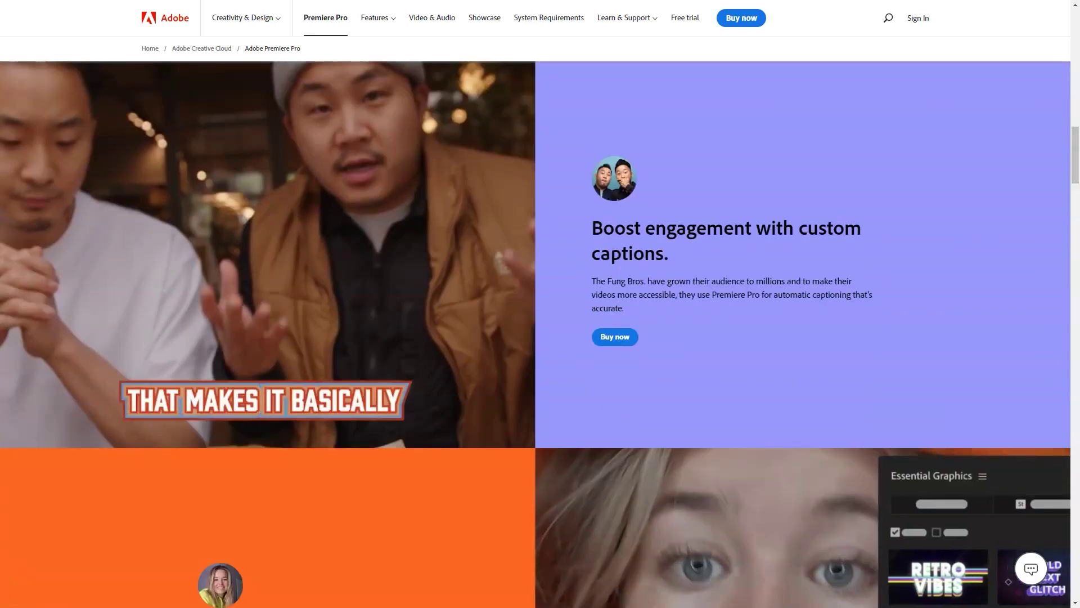
pyautogui.scroll(-4, 540, 338)
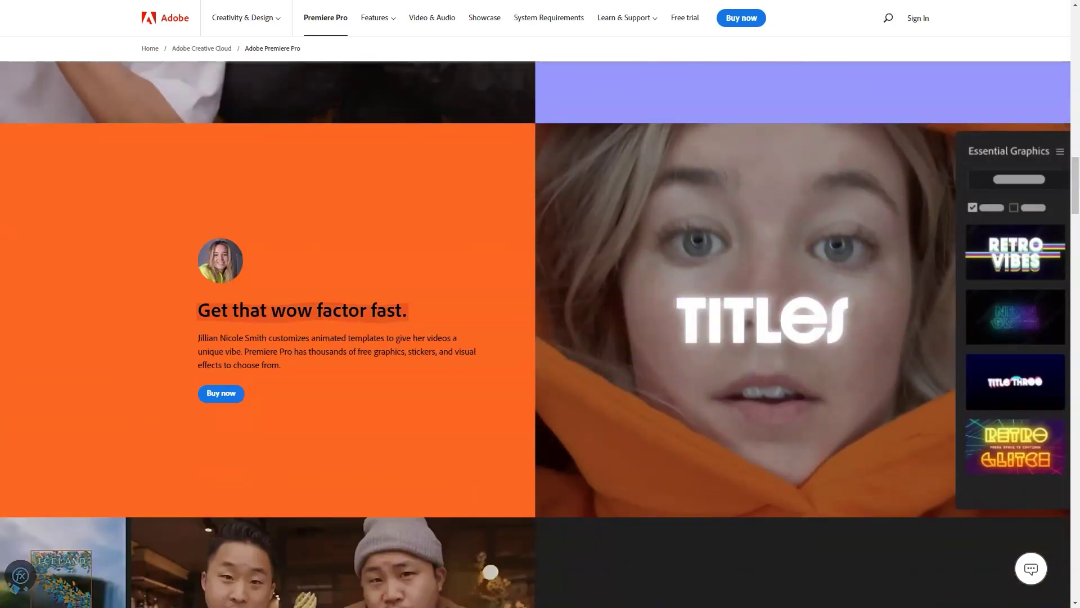
pyautogui.scroll(-4, 540, 337)
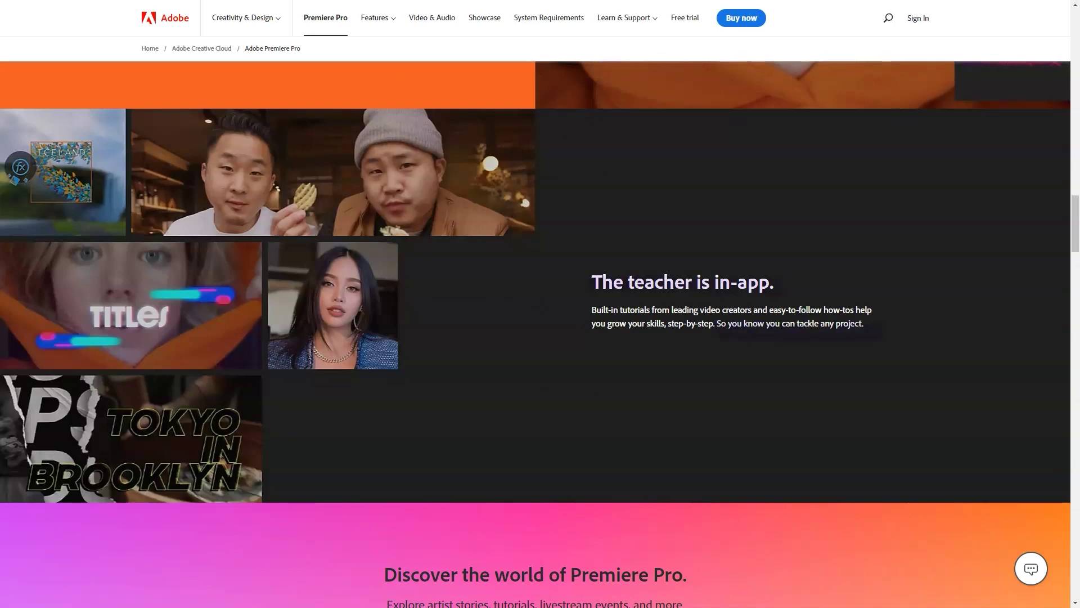
pyautogui.scroll(-5, 541, 338)
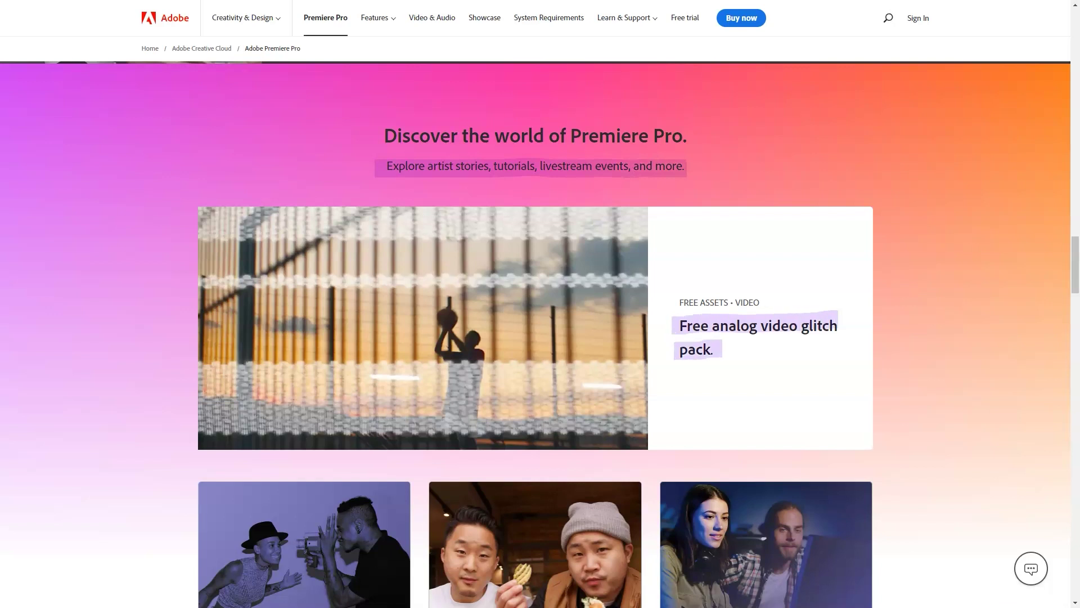
pyautogui.scroll(-4, 540, 338)
pyautogui.scroll(-5, 540, 338)
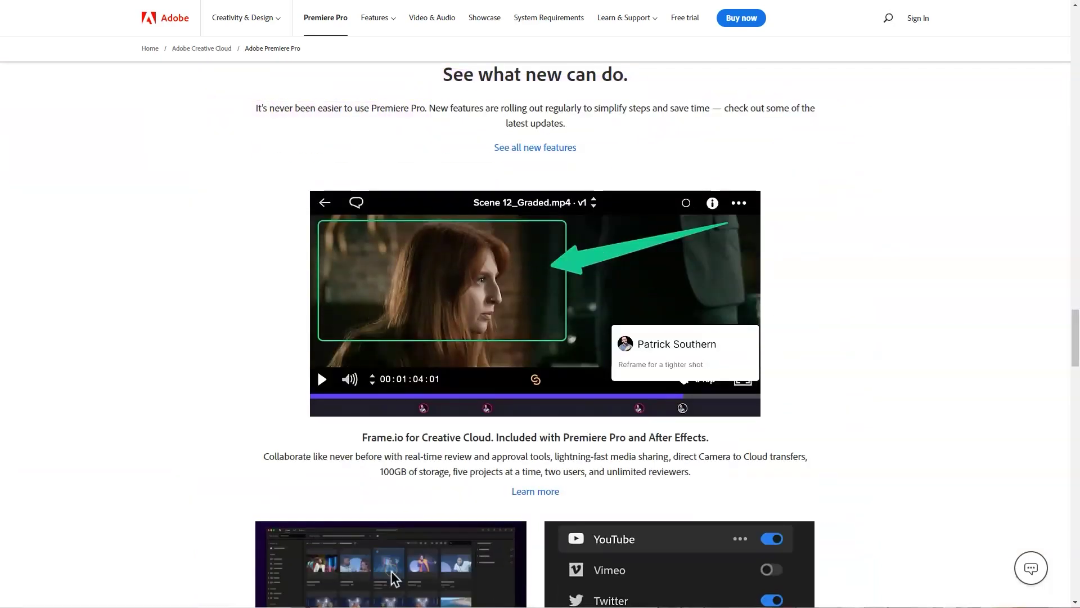
pyautogui.scroll(-4, 540, 338)
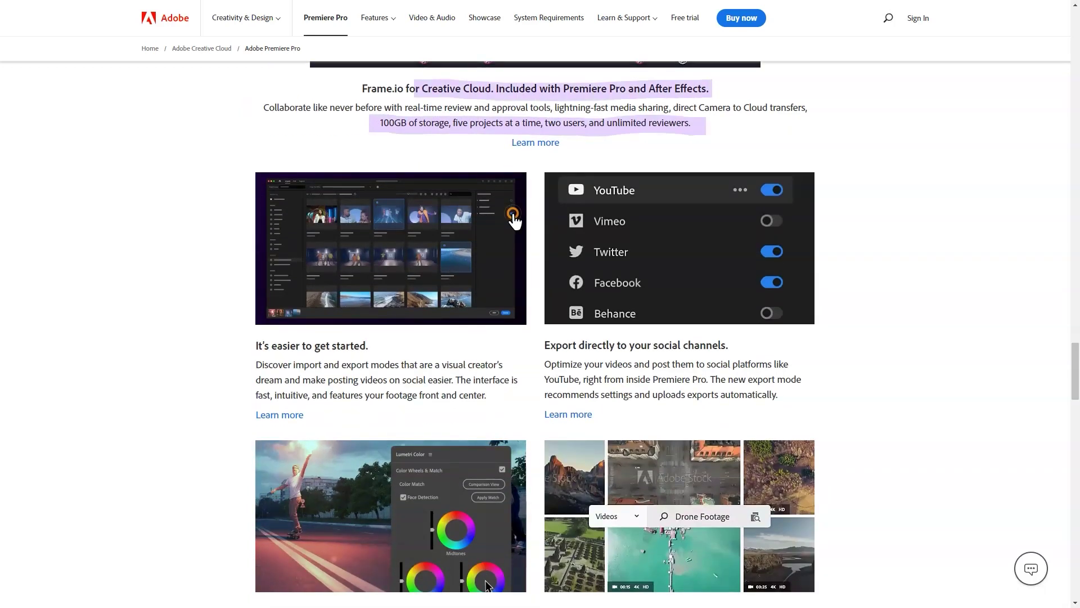
pyautogui.scroll(-1, 540, 338)
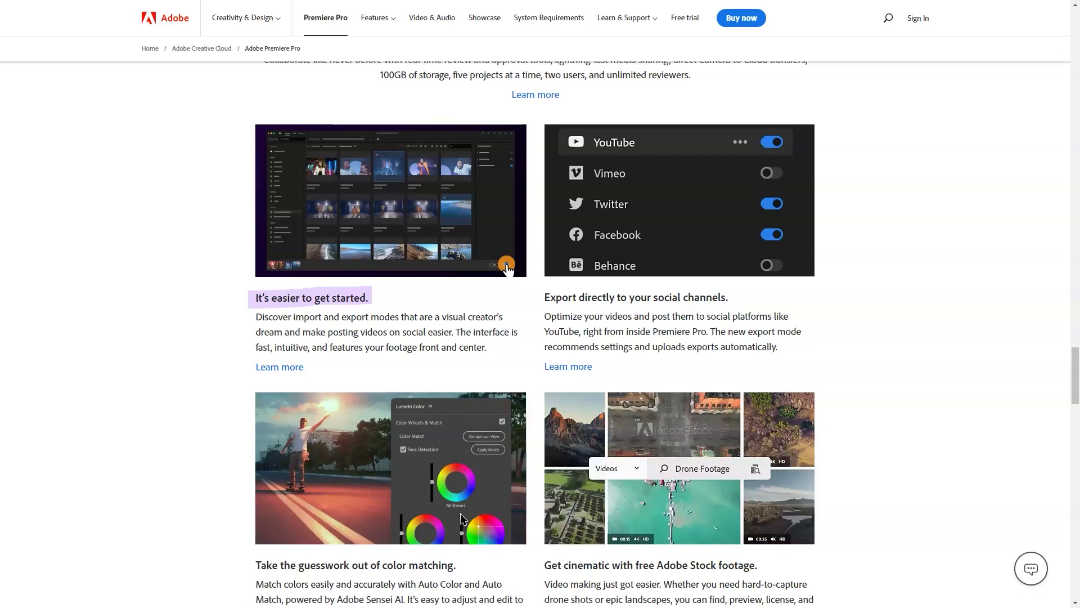
pyautogui.scroll(-3, 461, 520)
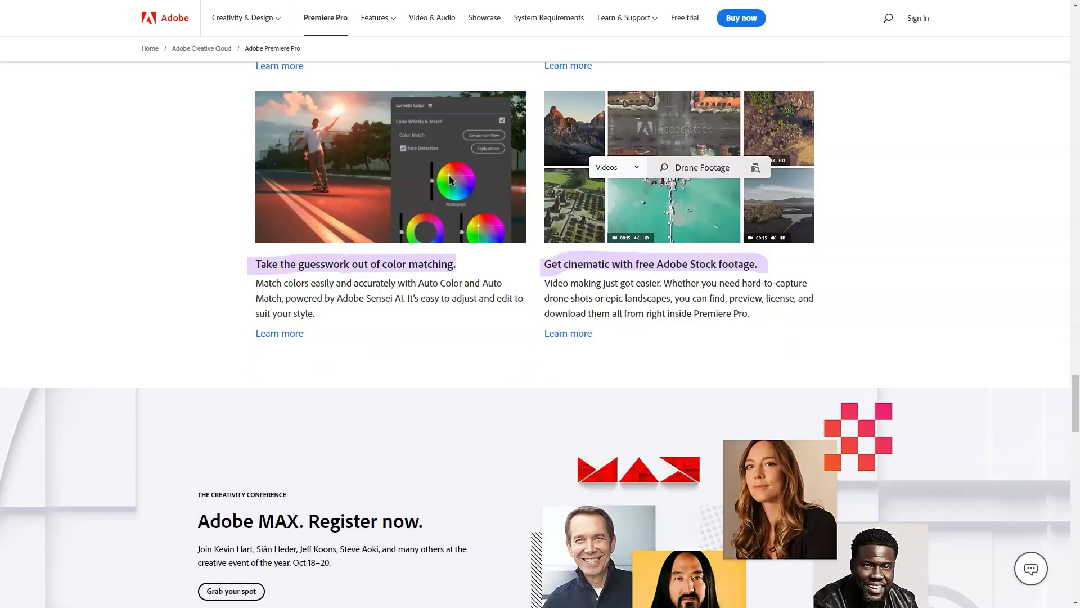
pyautogui.scroll(-4, 451, 180)
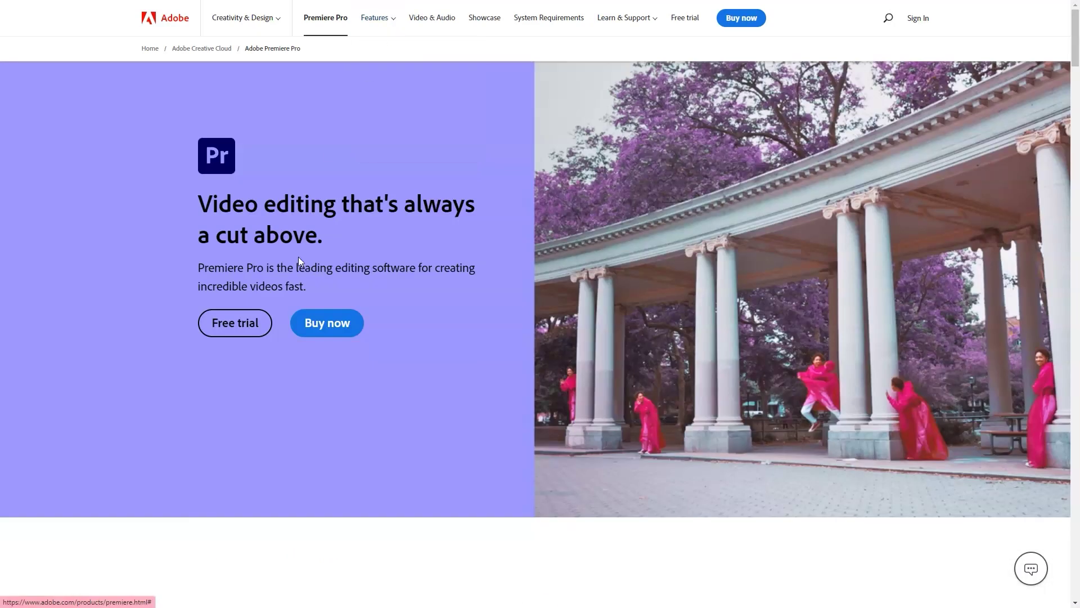
# Step: Expand the Premiere Pro Features dropdown to reach the Motion Graphics Templates page
pyautogui.click(396, 26)
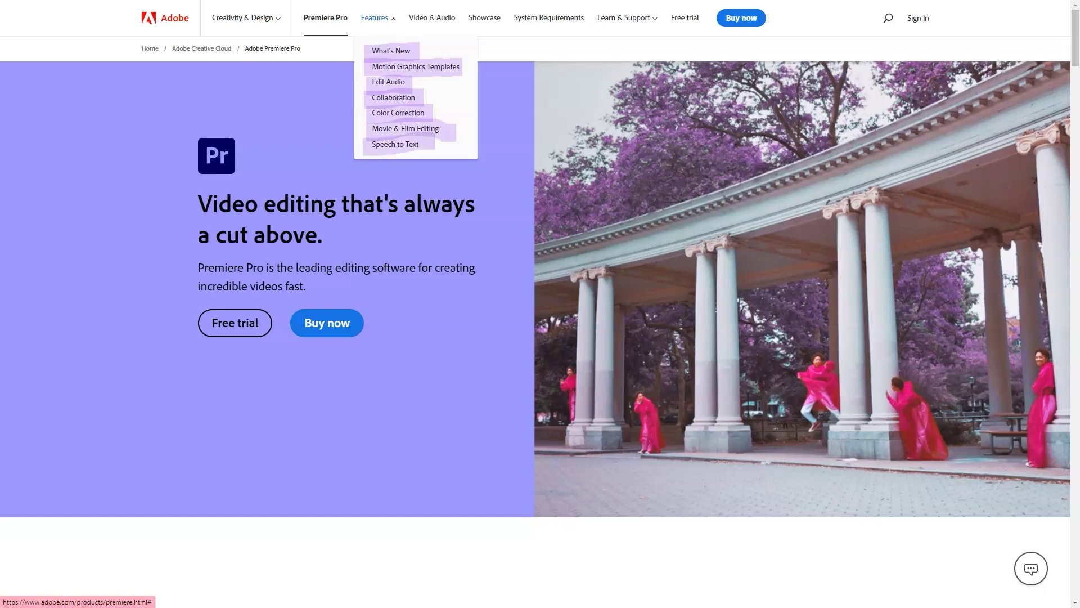
pyautogui.scroll(-4, 482, 506)
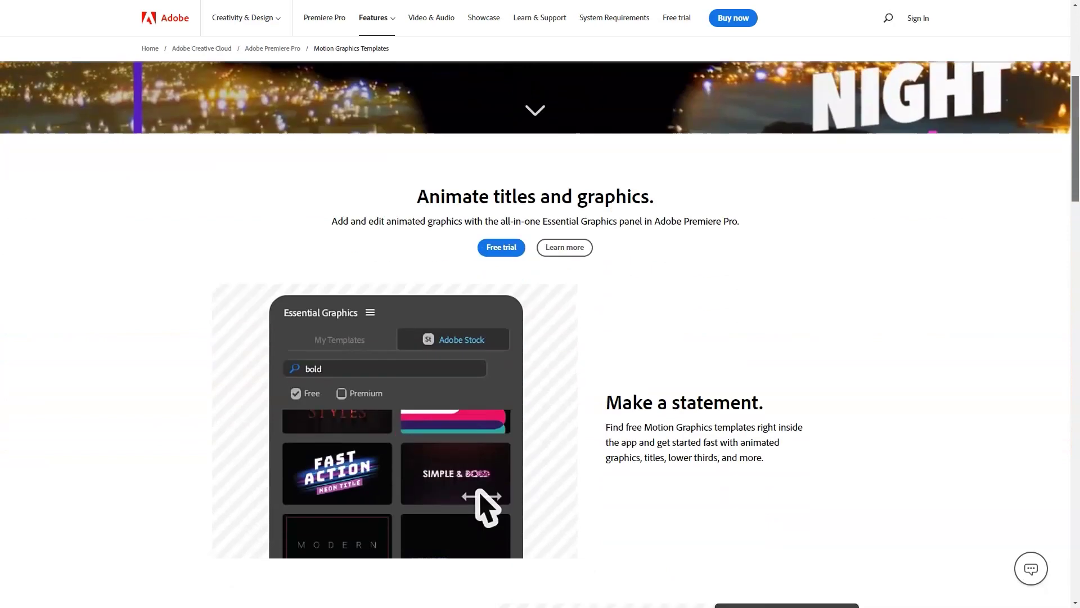
pyautogui.scroll(-1, 367, 320)
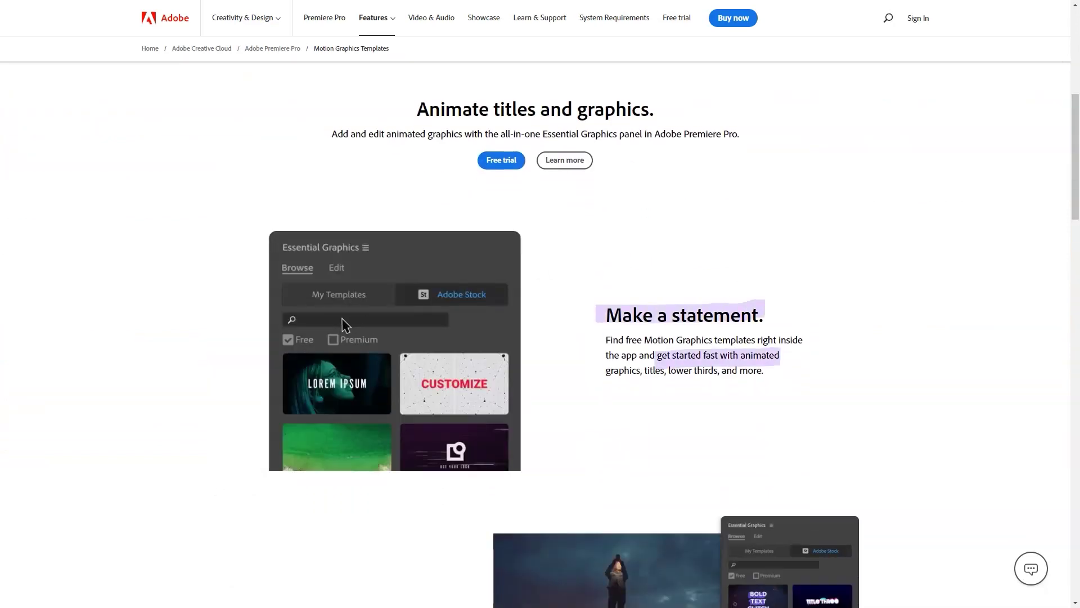
pyautogui.scroll(-5, 423, 428)
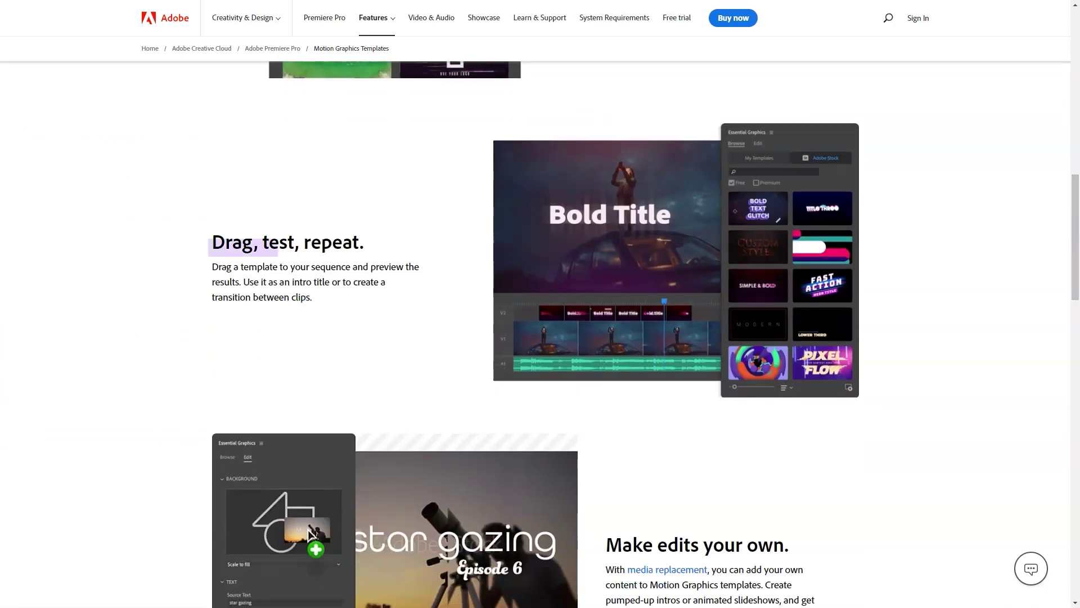
pyautogui.scroll(-4, 541, 338)
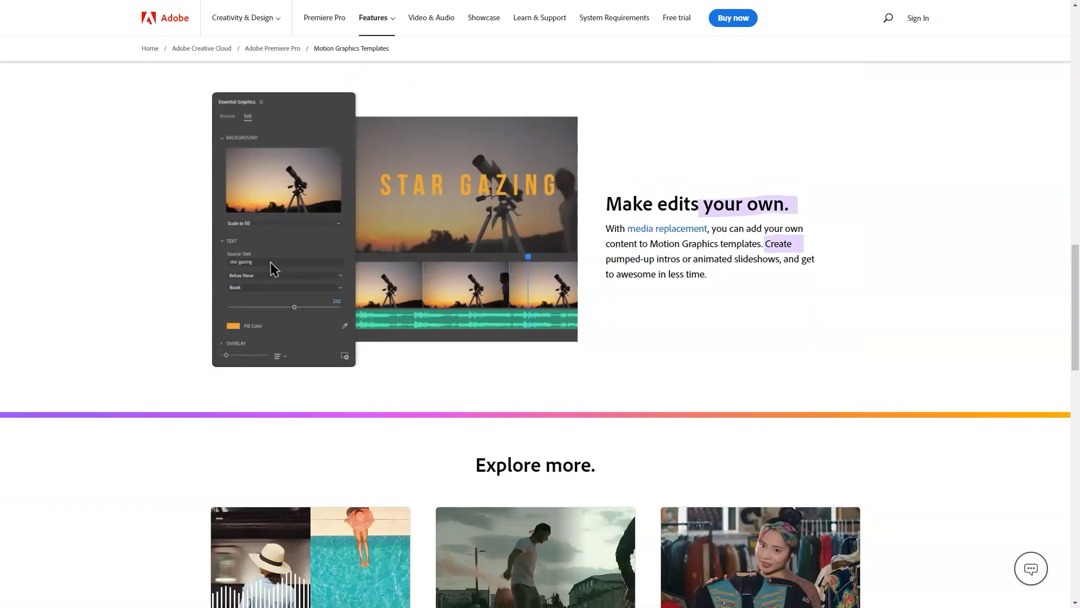
pyautogui.scroll(-4, 541, 338)
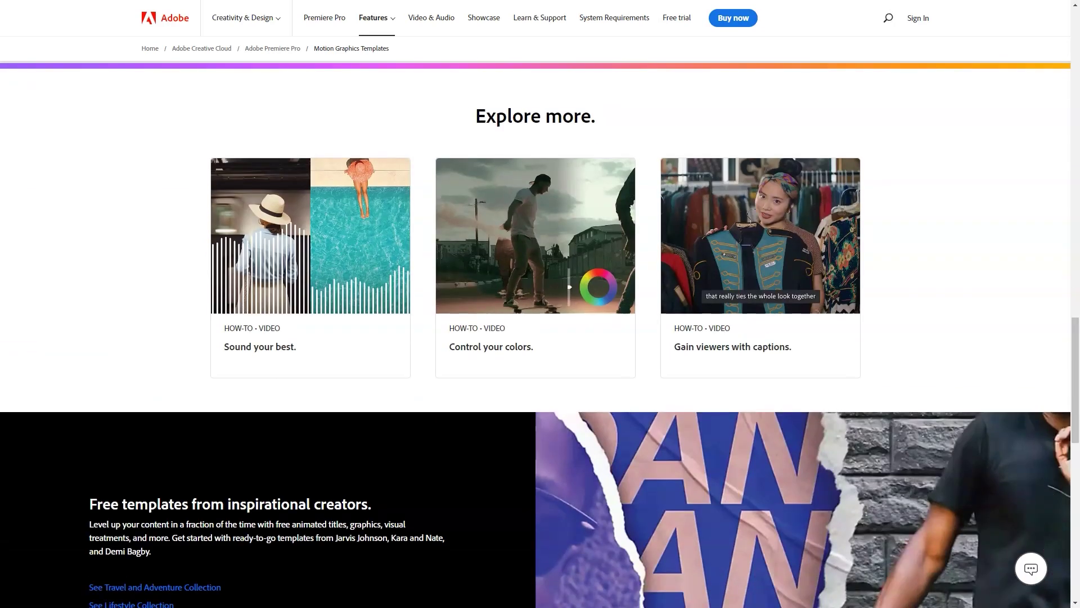
# Step: Open the 'Sound your best' Edit Audio page, then the Frame.io Review & Collaboration page
pyautogui.click(311, 254)
pyautogui.scroll(-8, 541, 338)
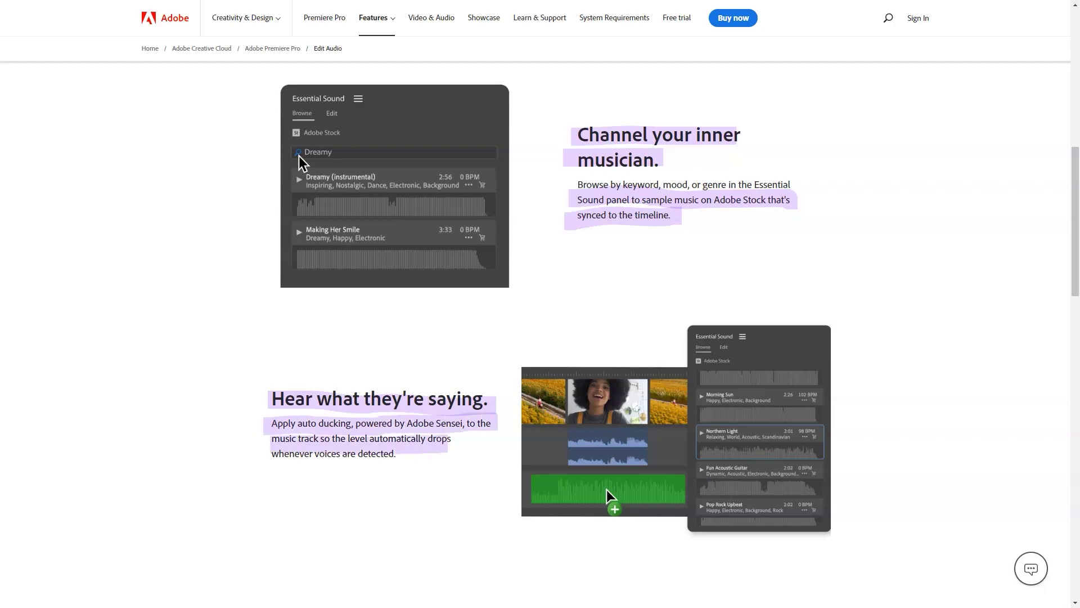
pyautogui.scroll(-5, 540, 338)
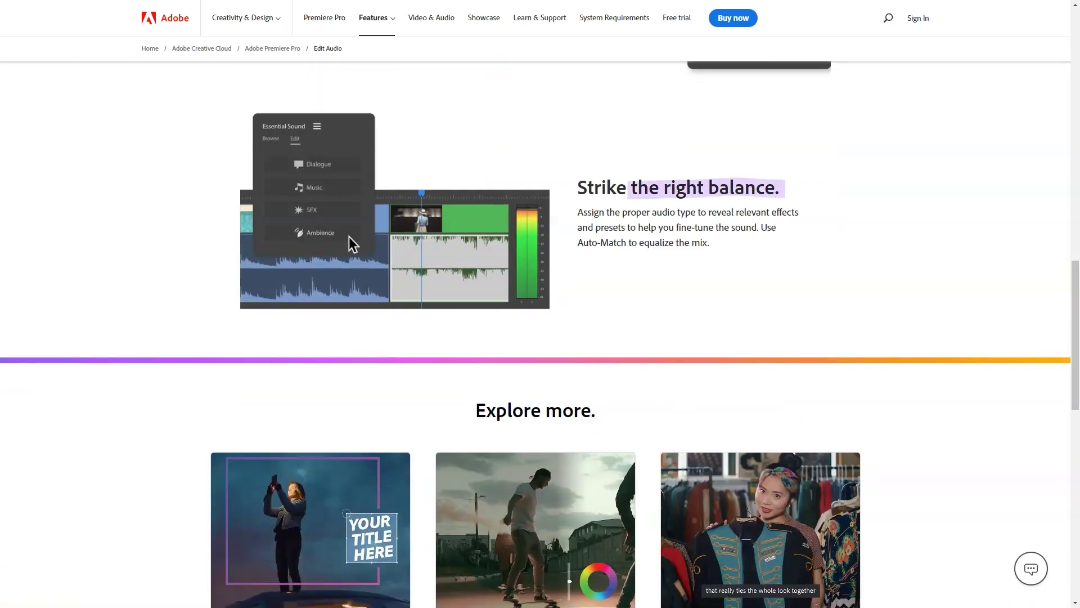
pyautogui.click(746, 575)
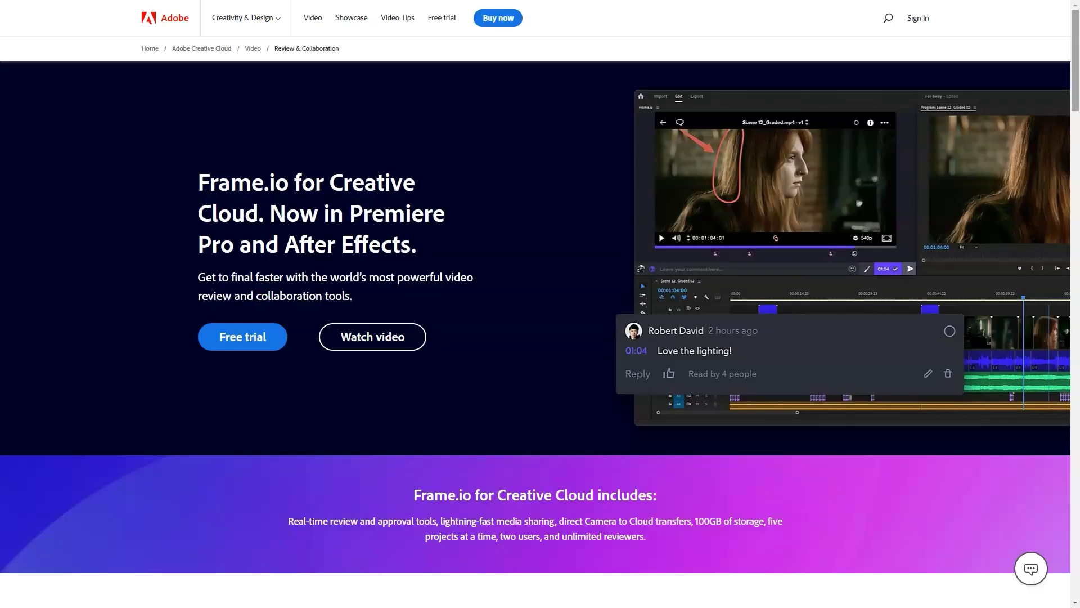
pyautogui.scroll(-8, 746, 574)
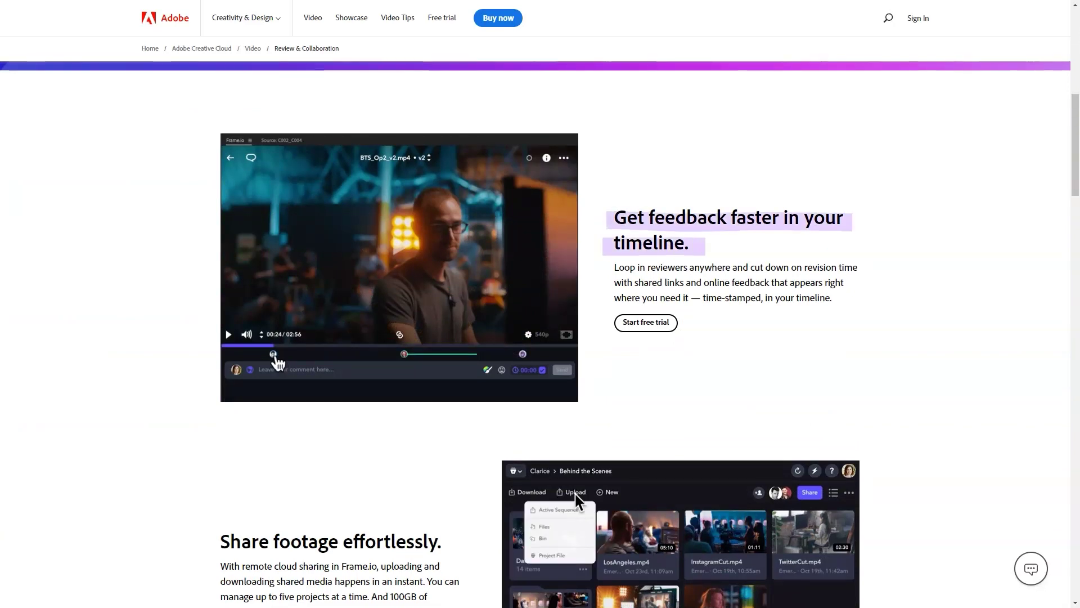
pyautogui.scroll(-4, 540, 337)
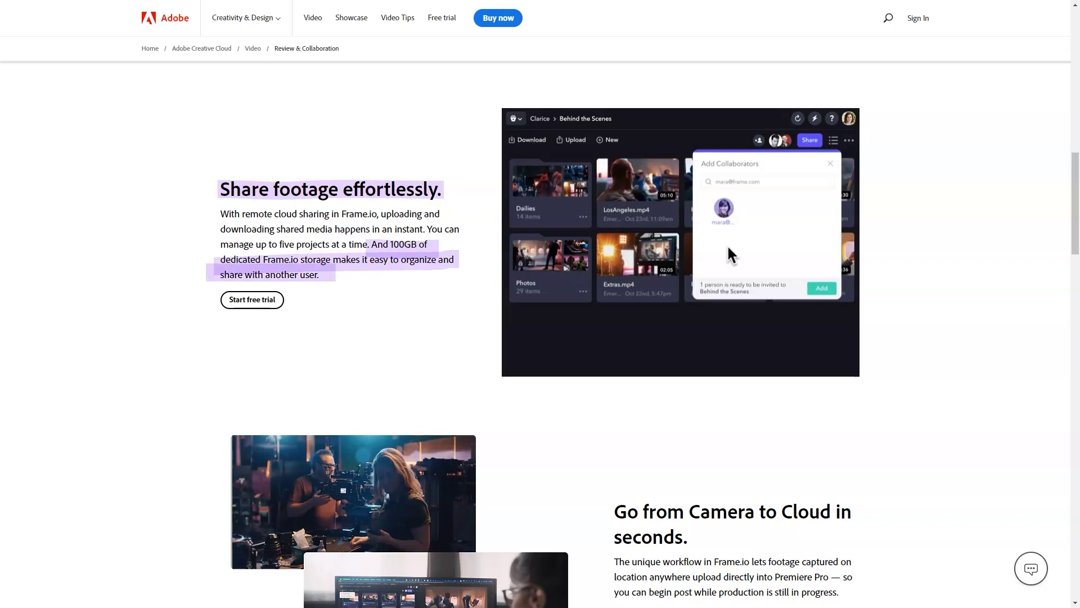
pyautogui.scroll(-4, 540, 338)
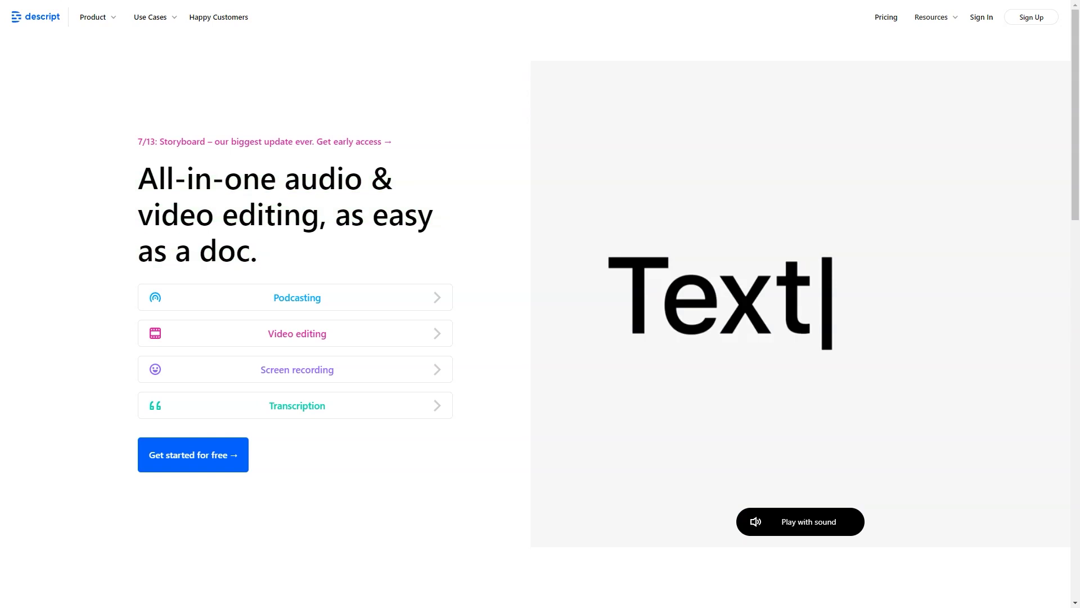
pyautogui.scroll(-2, 540, 305)
pyautogui.scroll(-3, 540, 304)
pyautogui.scroll(-2, 541, 304)
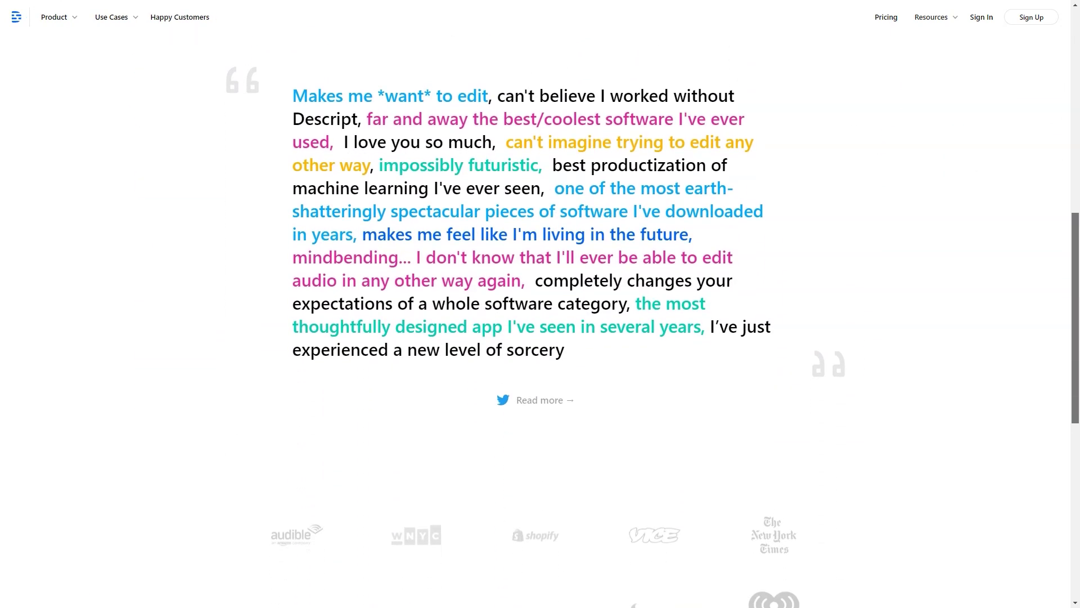
pyautogui.scroll(-1, 540, 305)
pyautogui.scroll(-3, 540, 303)
pyautogui.scroll(-2, 540, 304)
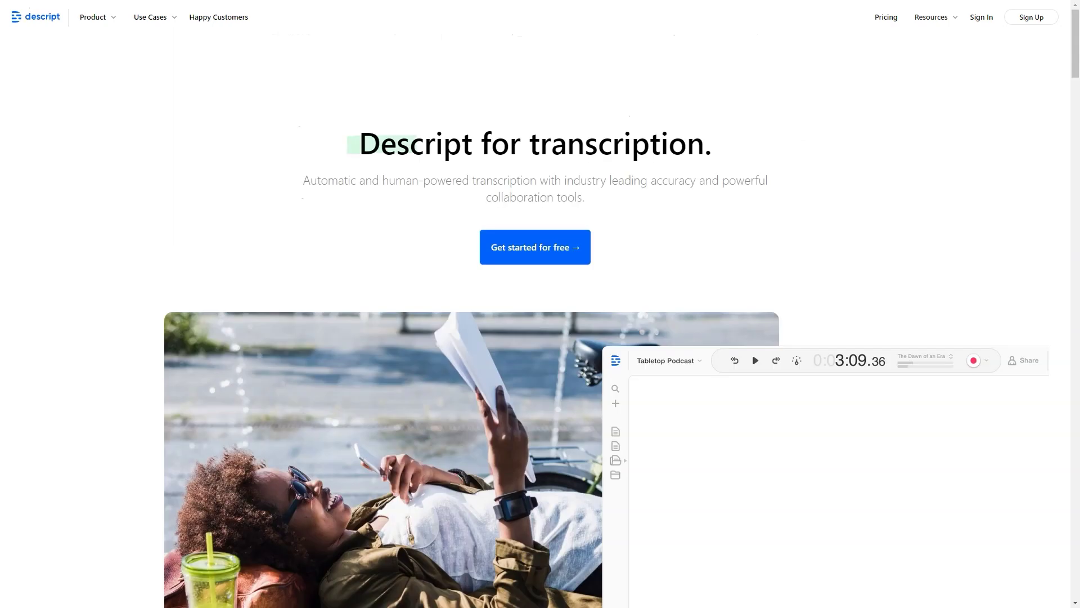
pyautogui.scroll(-2, 541, 304)
pyautogui.scroll(-5, 540, 304)
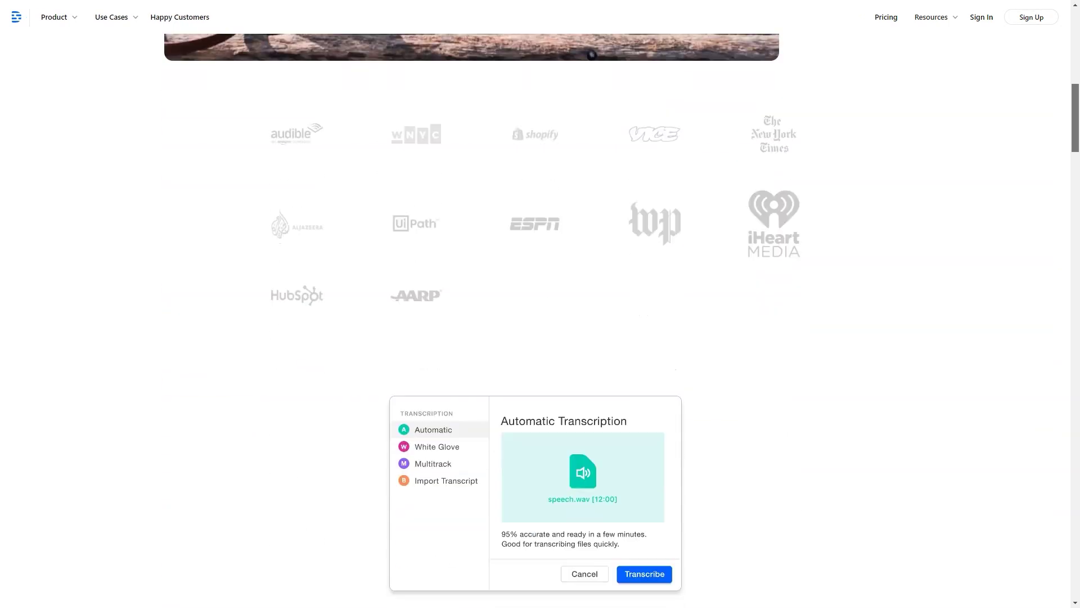
pyautogui.scroll(-3, 540, 305)
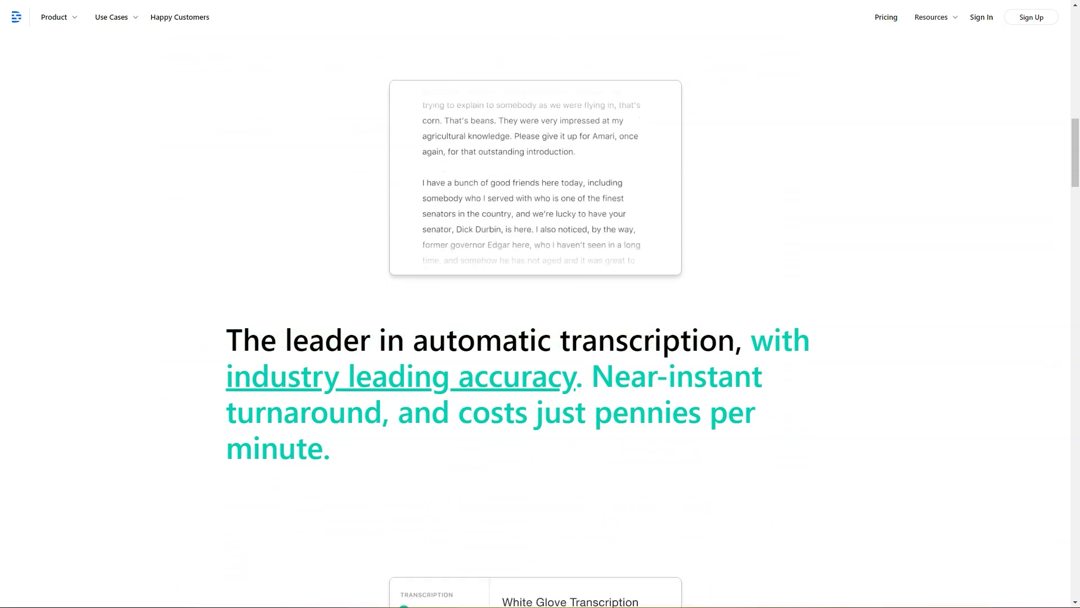
pyautogui.scroll(-1, 540, 337)
pyautogui.scroll(-2, 540, 338)
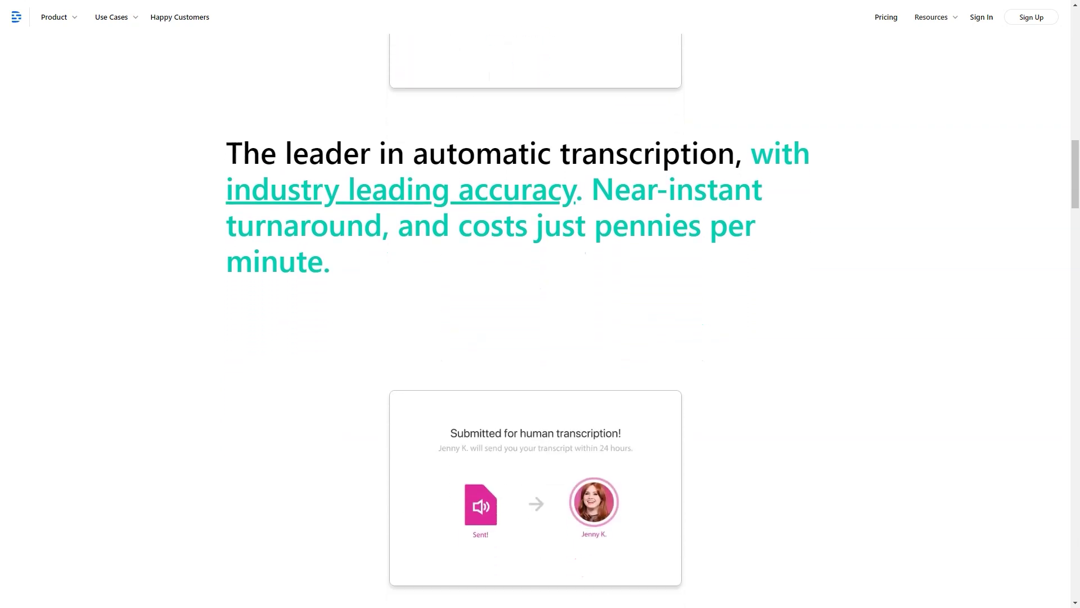
pyautogui.scroll(-3, 540, 337)
pyautogui.scroll(-2, 540, 338)
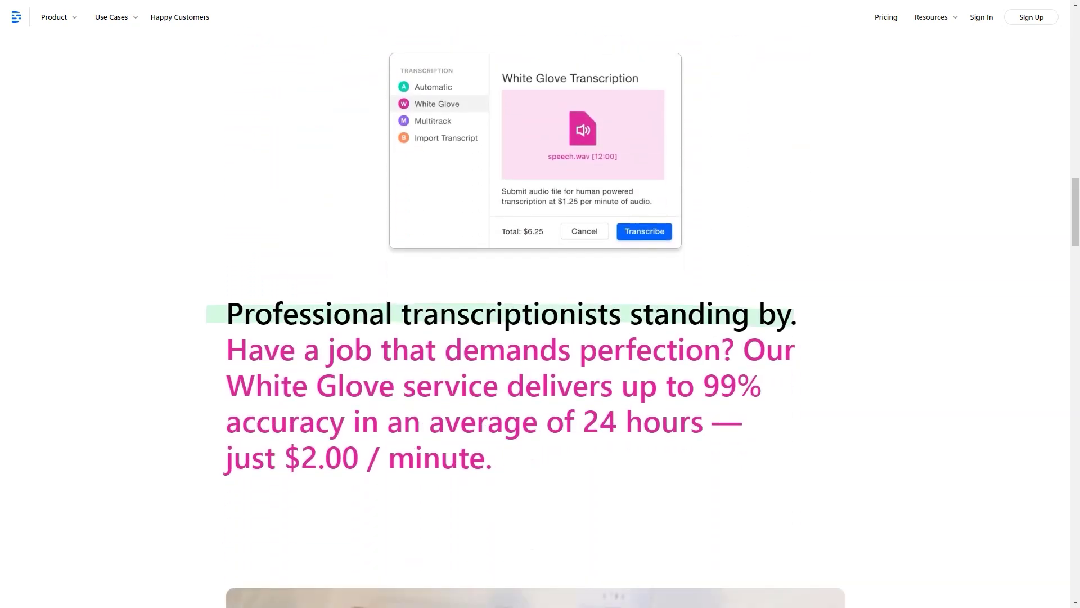
pyautogui.scroll(-1, 541, 338)
pyautogui.scroll(-2, 540, 339)
pyautogui.scroll(-2, 541, 338)
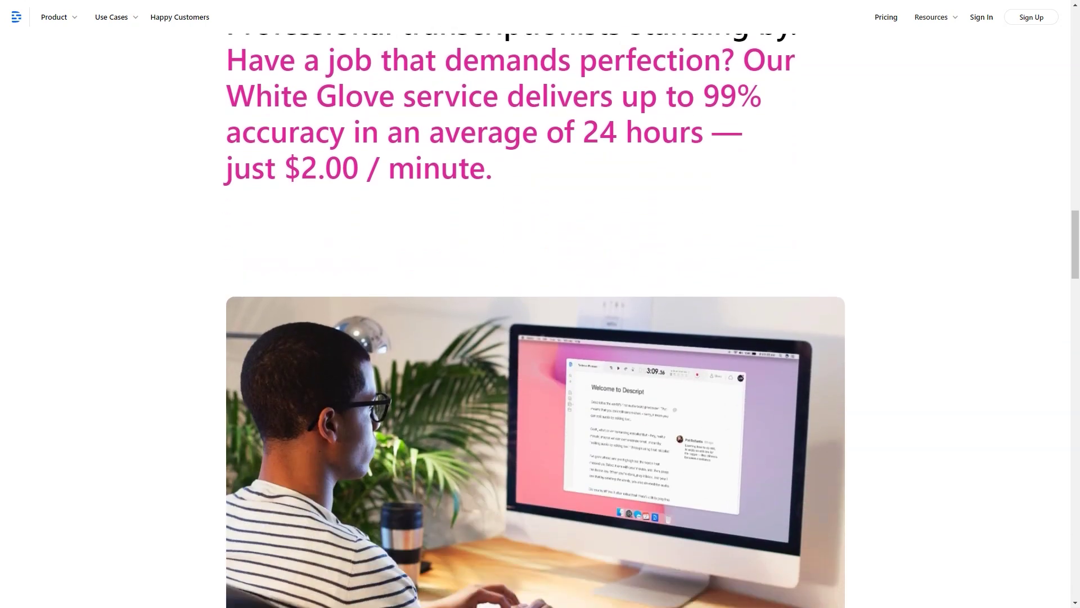
pyautogui.scroll(-3, 540, 337)
pyautogui.scroll(-1, 540, 338)
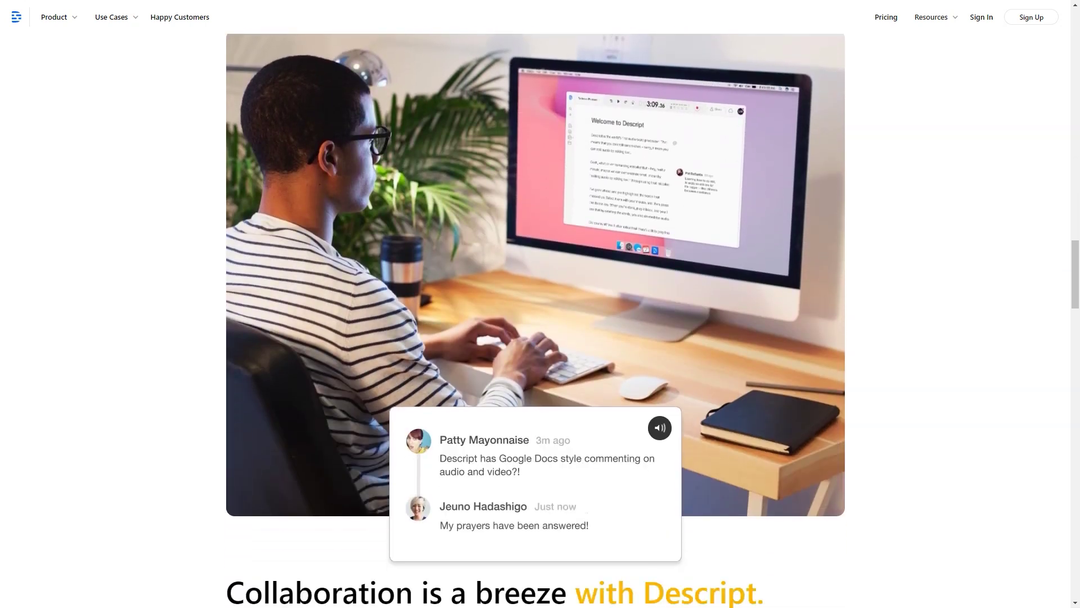
pyautogui.scroll(-1, 540, 338)
pyautogui.scroll(-2, 540, 337)
pyautogui.scroll(-3, 541, 338)
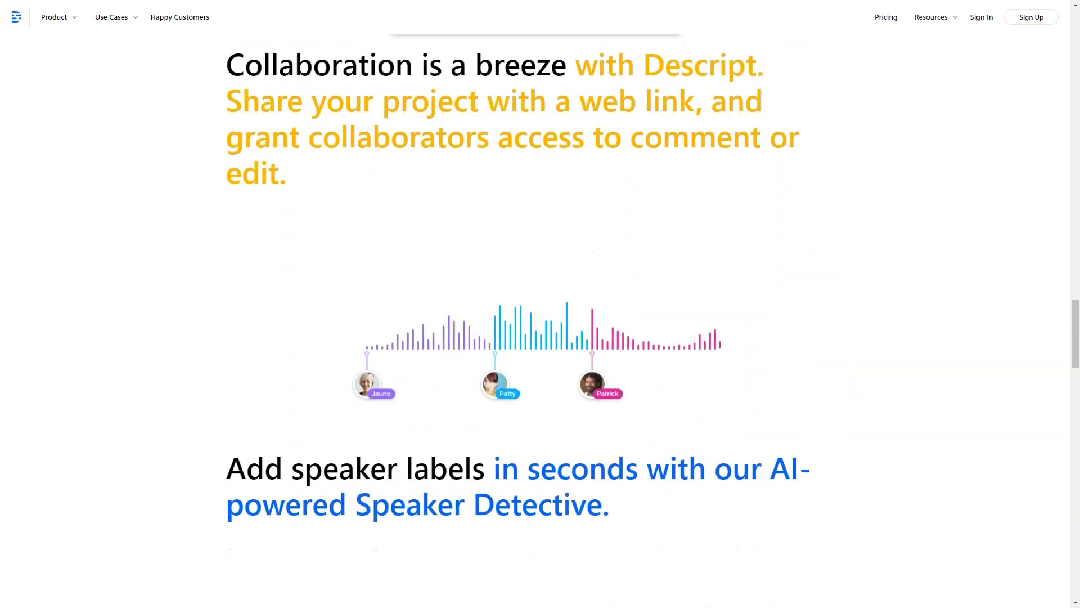
pyautogui.scroll(-2, 541, 338)
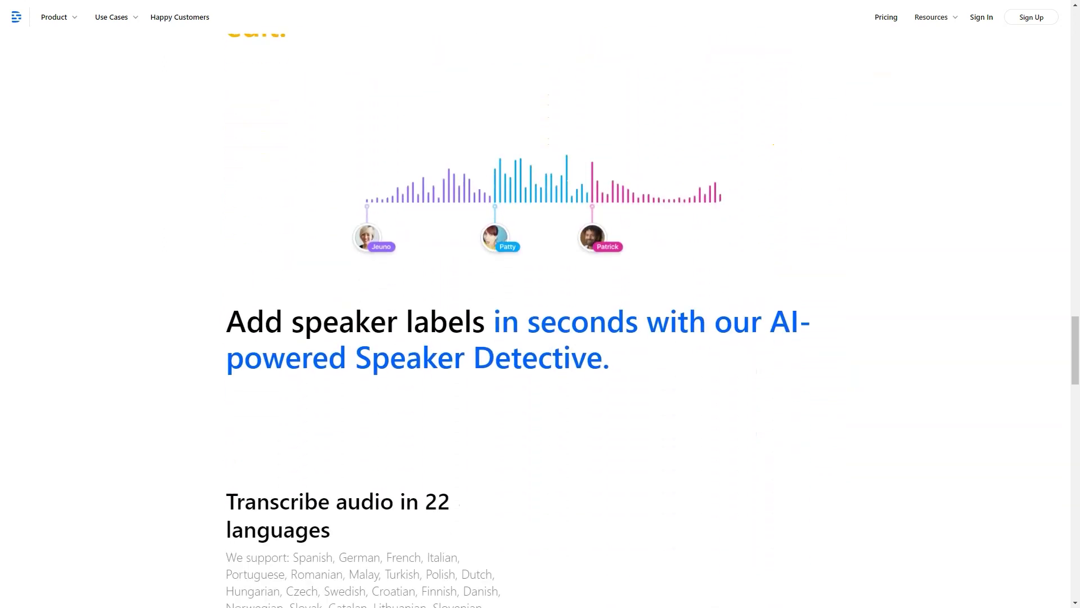
pyautogui.scroll(-4, 541, 338)
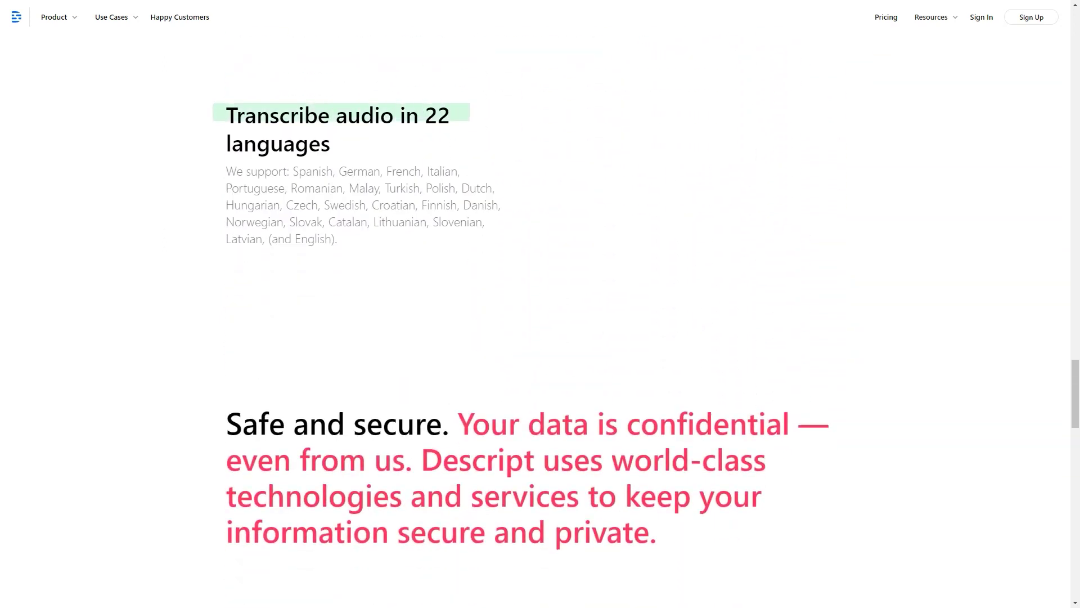
pyautogui.scroll(-1, 541, 338)
pyautogui.scroll(-2, 541, 338)
pyautogui.scroll(-2, 541, 338)
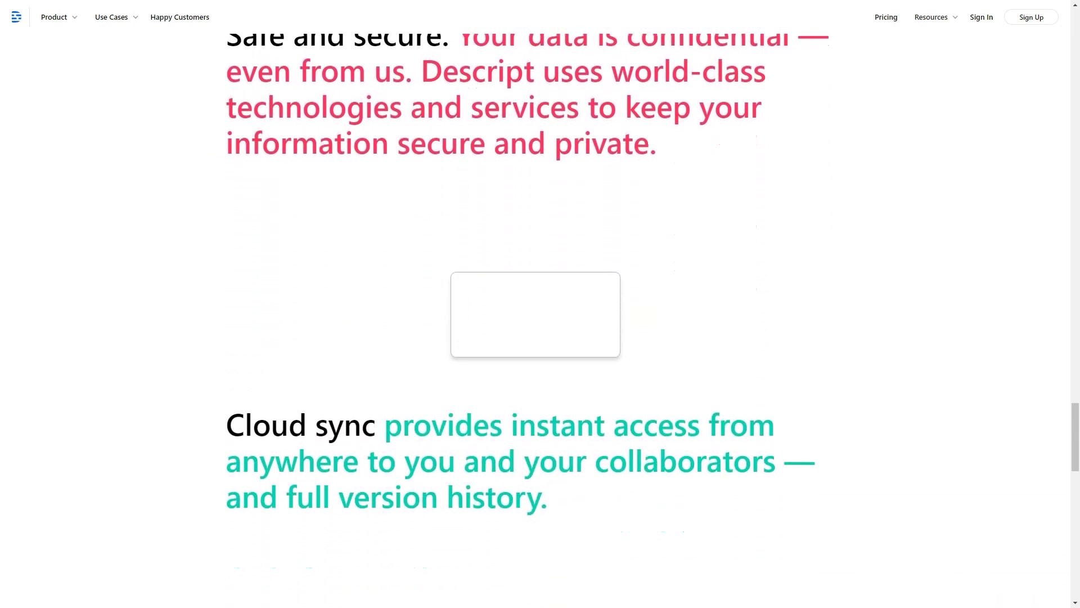
pyautogui.scroll(-2, 541, 338)
pyautogui.scroll(-2, 540, 338)
pyautogui.scroll(-2, 540, 338)
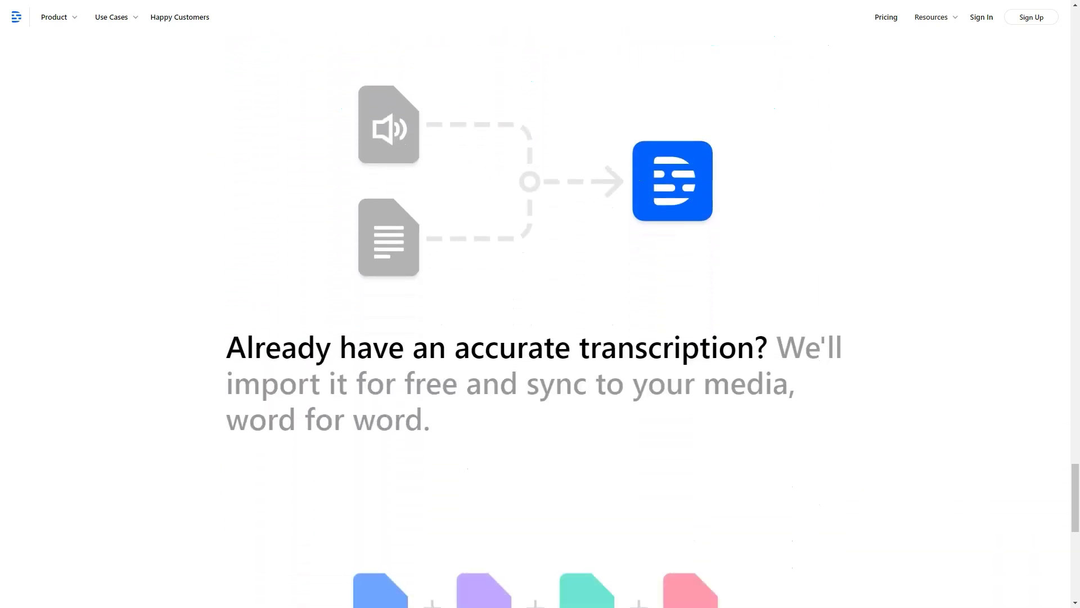
pyautogui.scroll(-2, 541, 337)
pyautogui.scroll(-2, 540, 338)
pyautogui.scroll(-2, 540, 338)
pyautogui.scroll(-1, 540, 338)
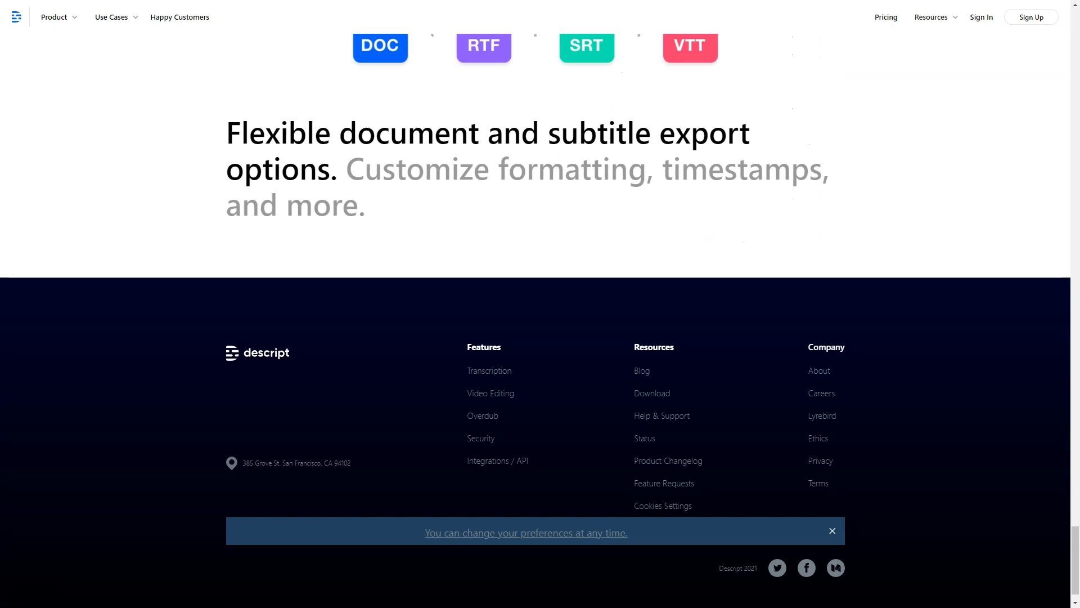
# Step: Return to the top of Descript's page to reach the Video Editing page
pyautogui.press('Home')
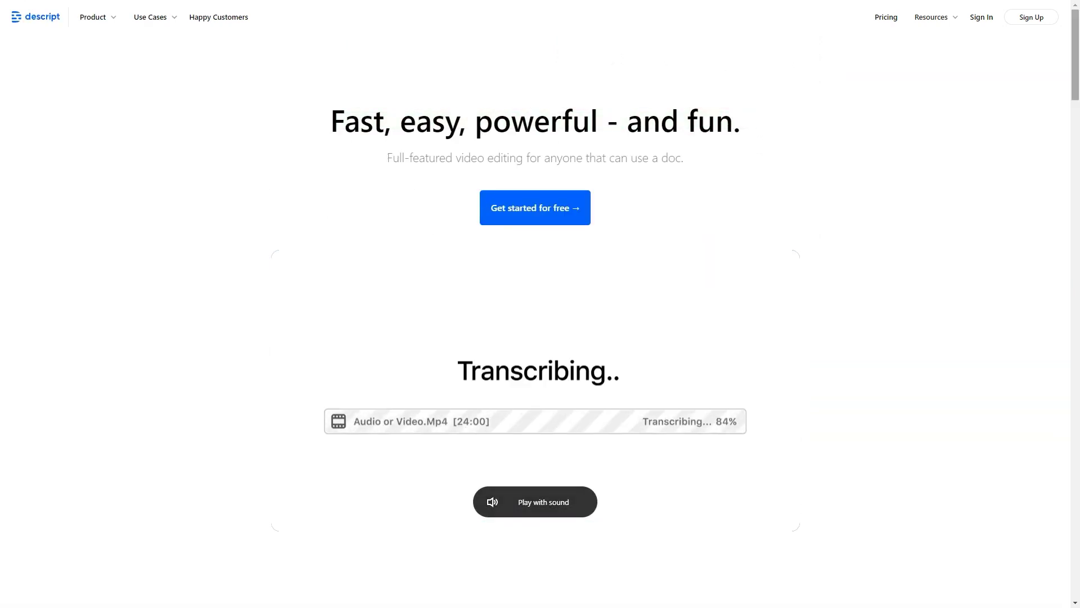
pyautogui.scroll(-7, 541, 338)
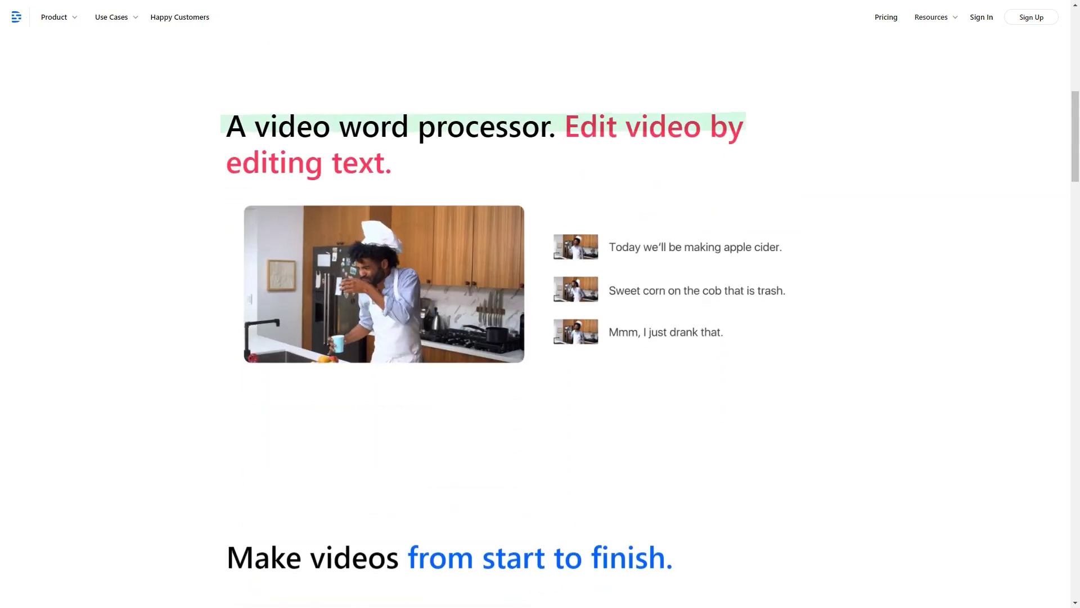
pyautogui.scroll(-1, 540, 338)
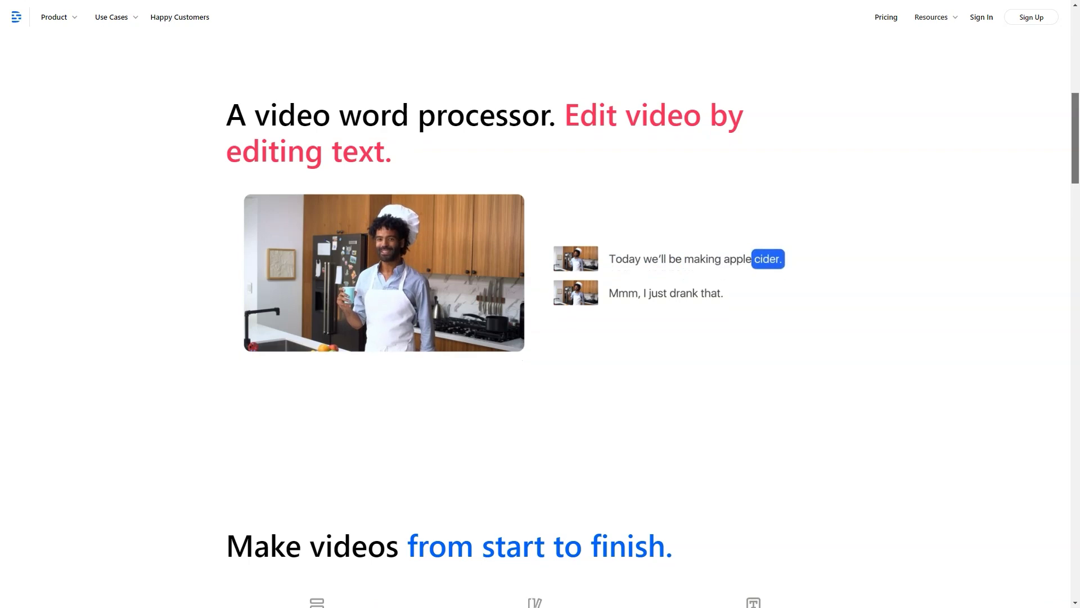
pyautogui.scroll(-5, 540, 338)
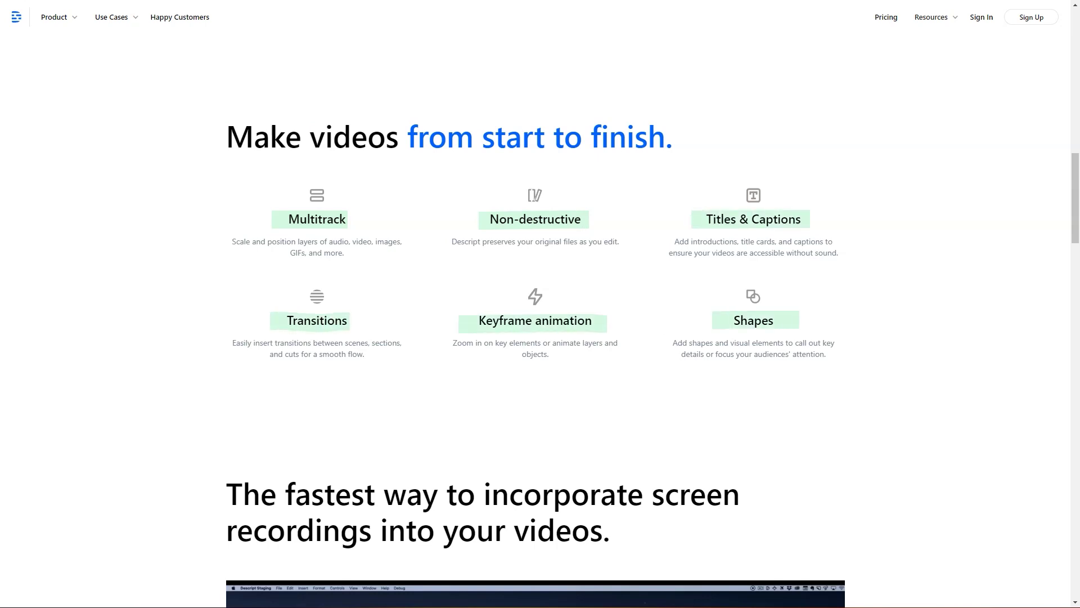
pyautogui.scroll(-5, 541, 338)
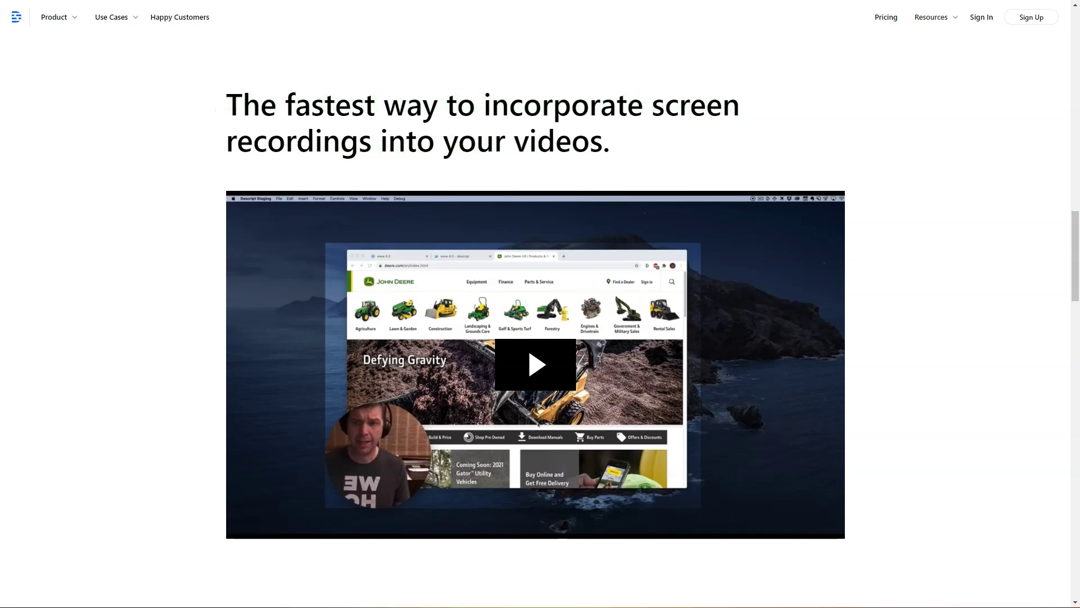
pyautogui.scroll(-6, 541, 338)
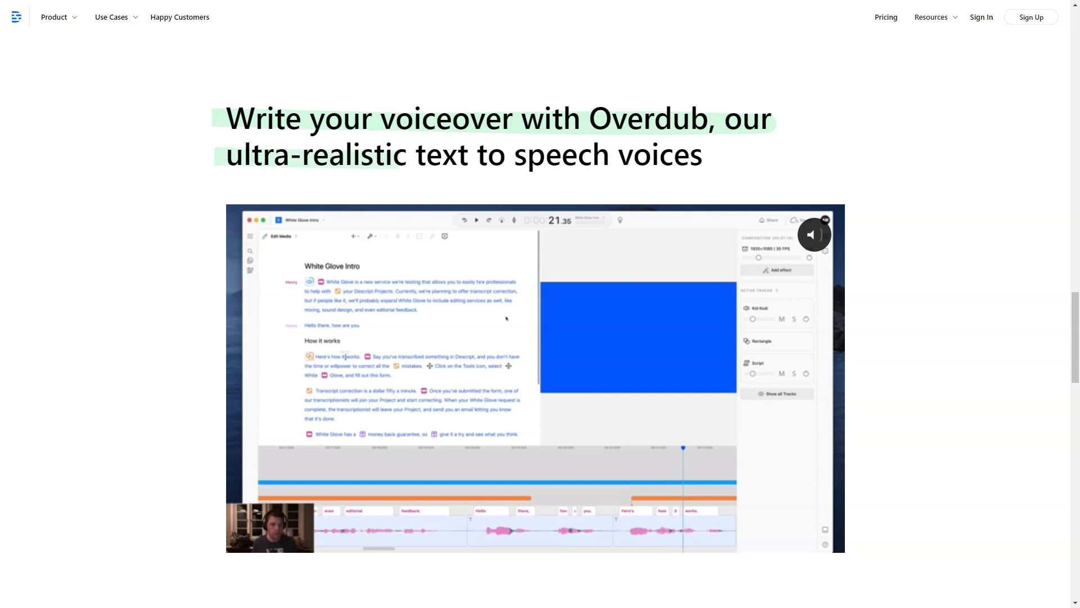
pyautogui.scroll(-1, 541, 339)
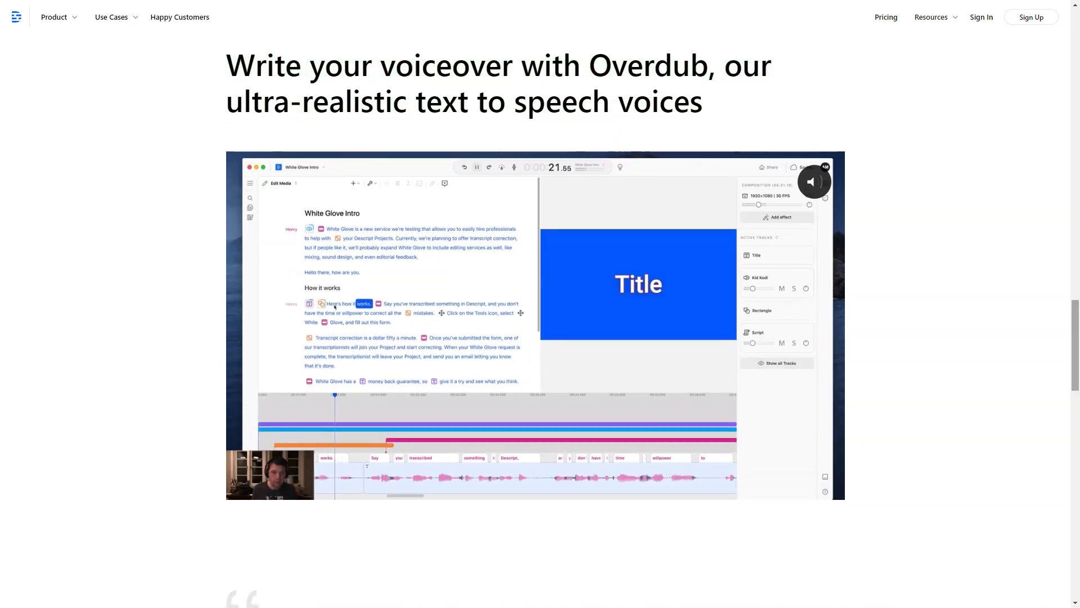
pyautogui.scroll(-5, 540, 337)
pyautogui.scroll(-2, 540, 338)
pyautogui.scroll(-5, 541, 338)
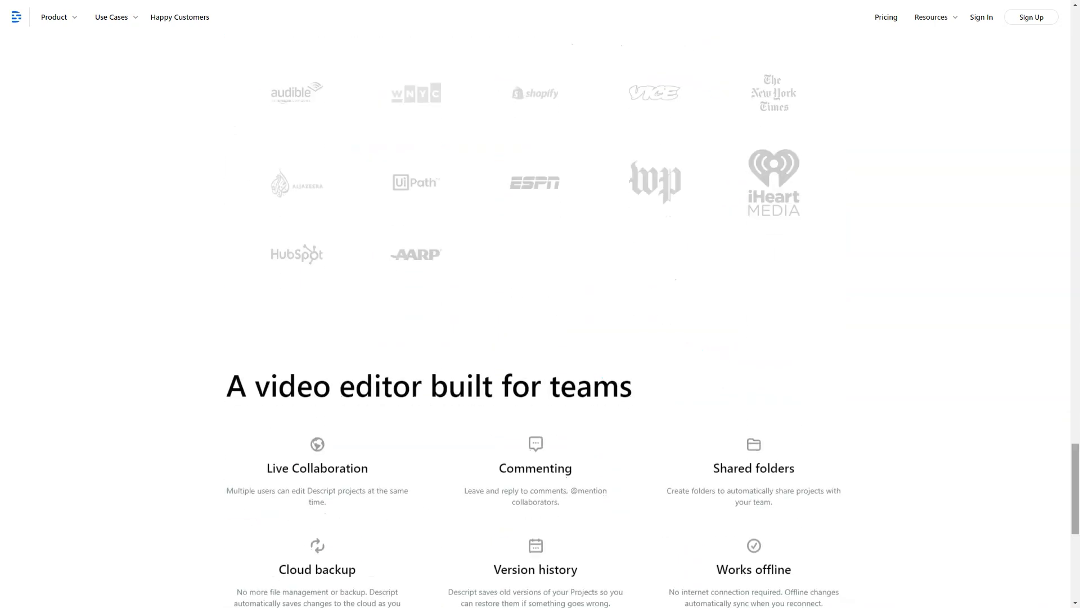
pyautogui.scroll(-2, 540, 338)
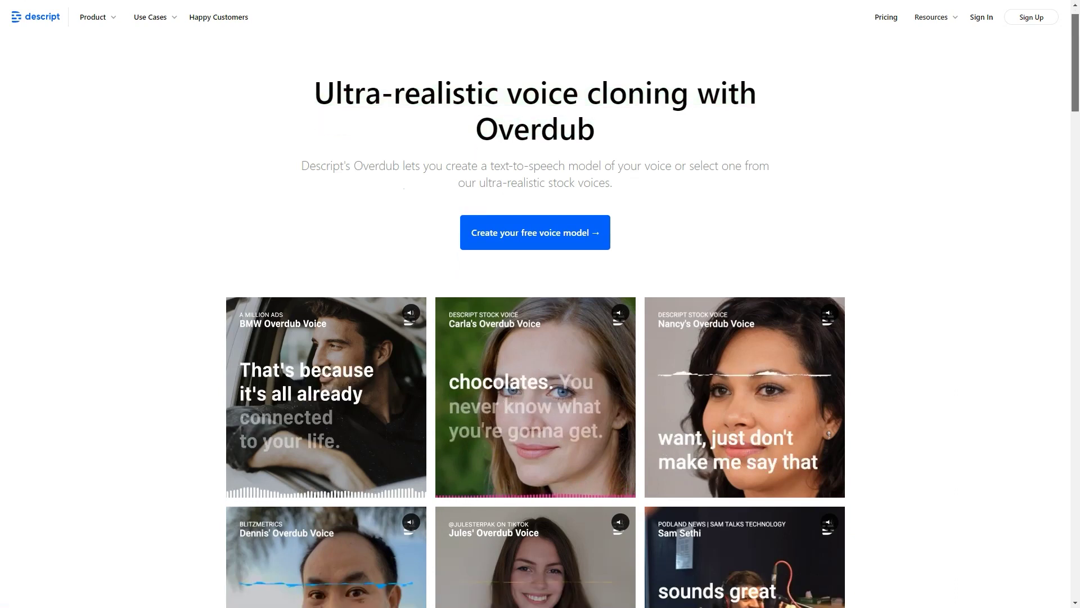
pyautogui.scroll(-10, 540, 338)
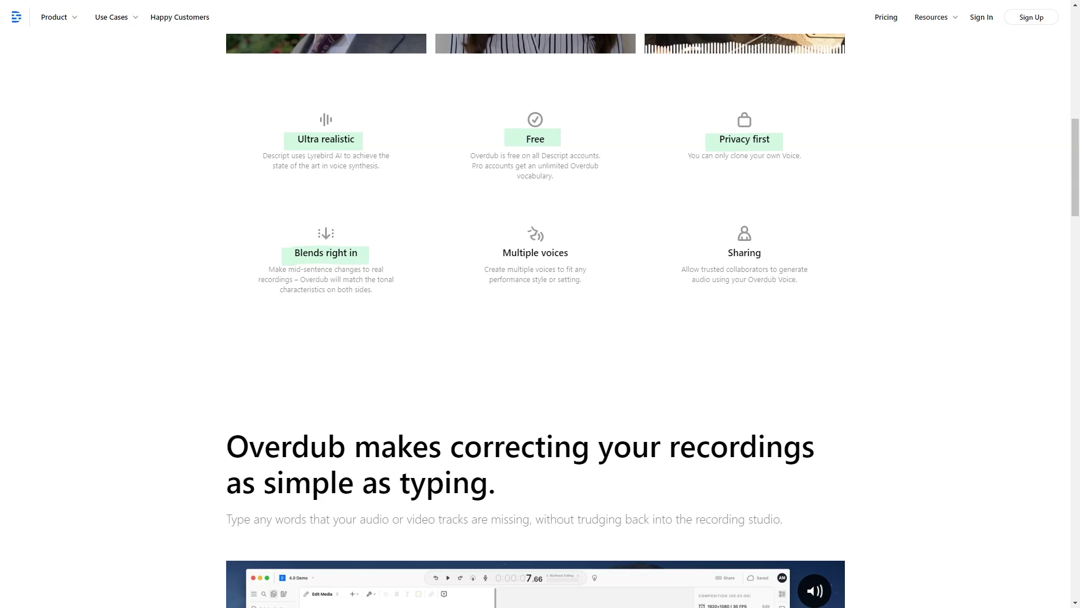
pyautogui.scroll(-4, 541, 338)
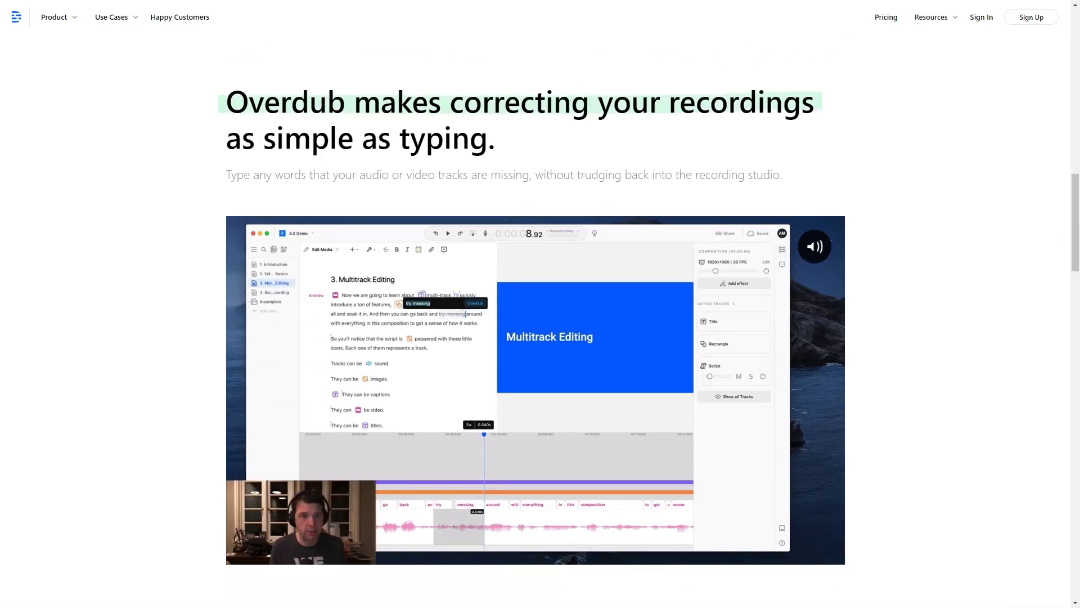
pyautogui.scroll(-7, 540, 338)
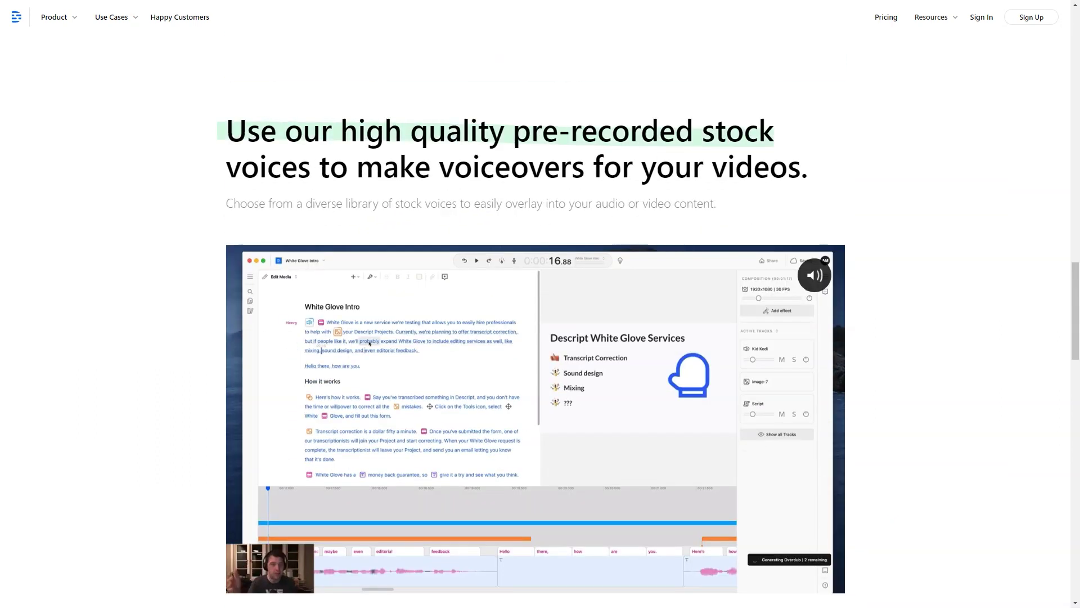
pyautogui.scroll(-3, 541, 338)
pyautogui.scroll(-4, 540, 337)
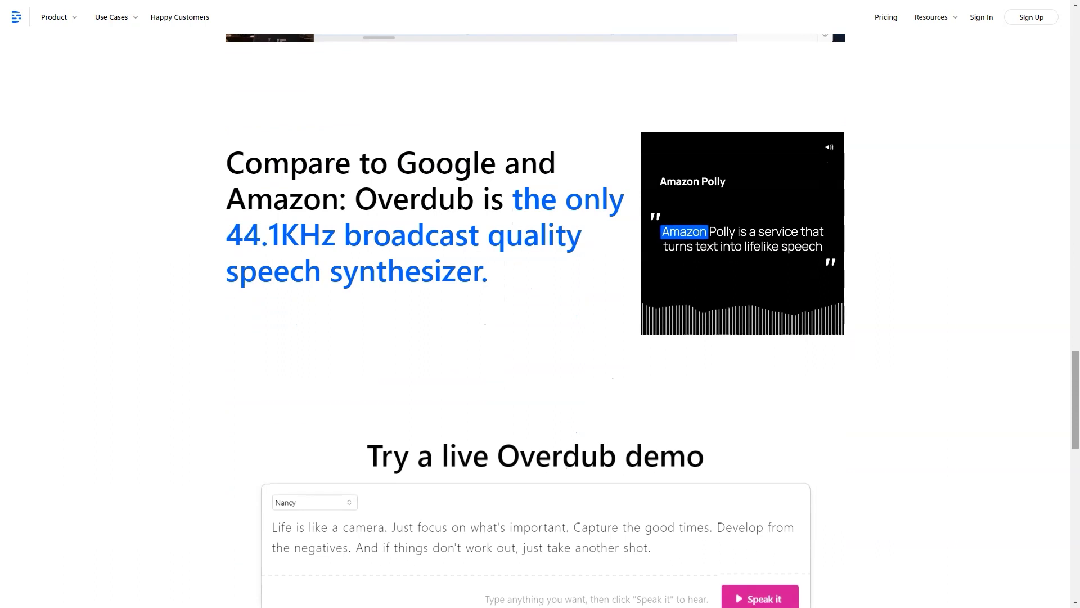
pyautogui.scroll(-4, 540, 338)
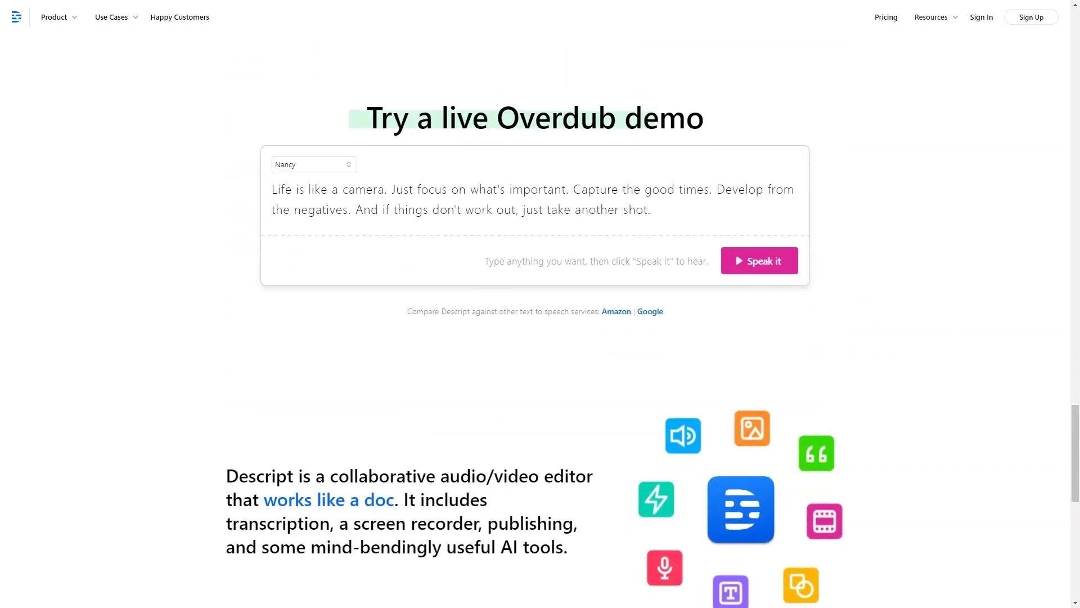
pyautogui.scroll(-5, 540, 338)
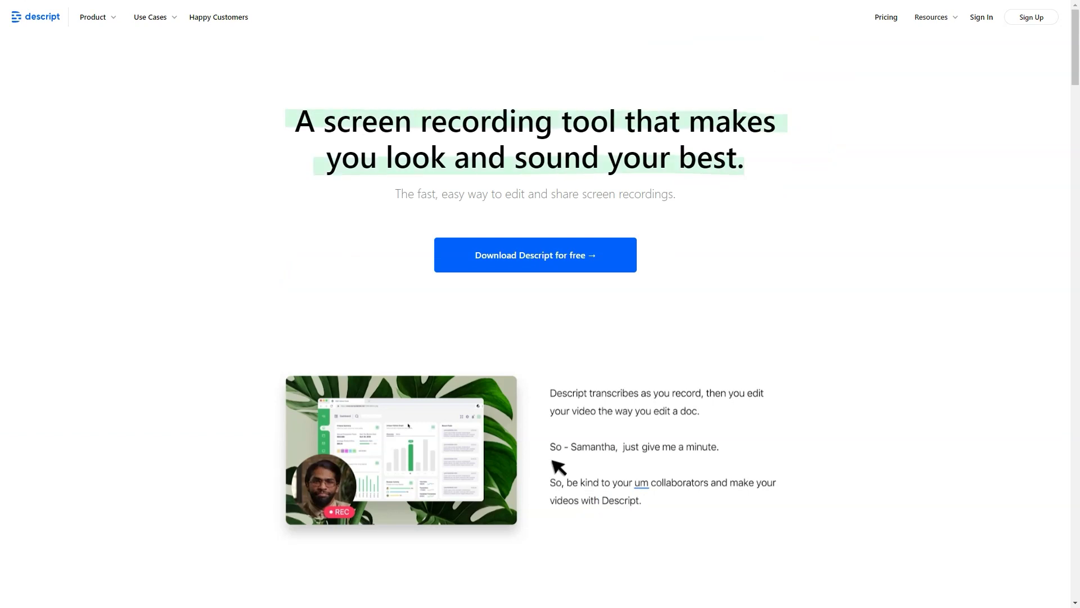
pyautogui.scroll(-7, 541, 321)
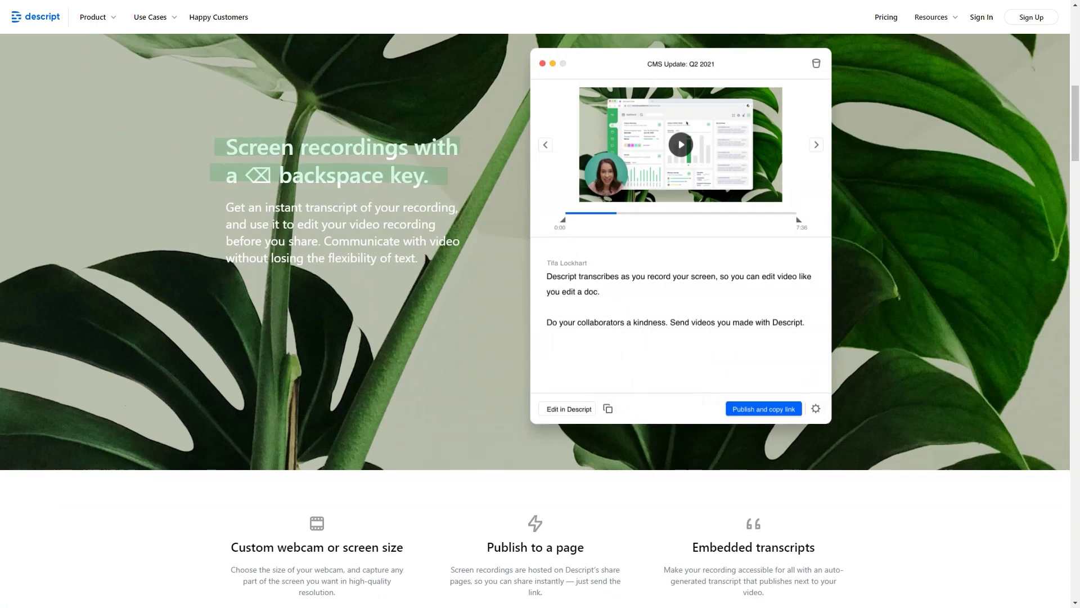
pyautogui.scroll(-5, 540, 321)
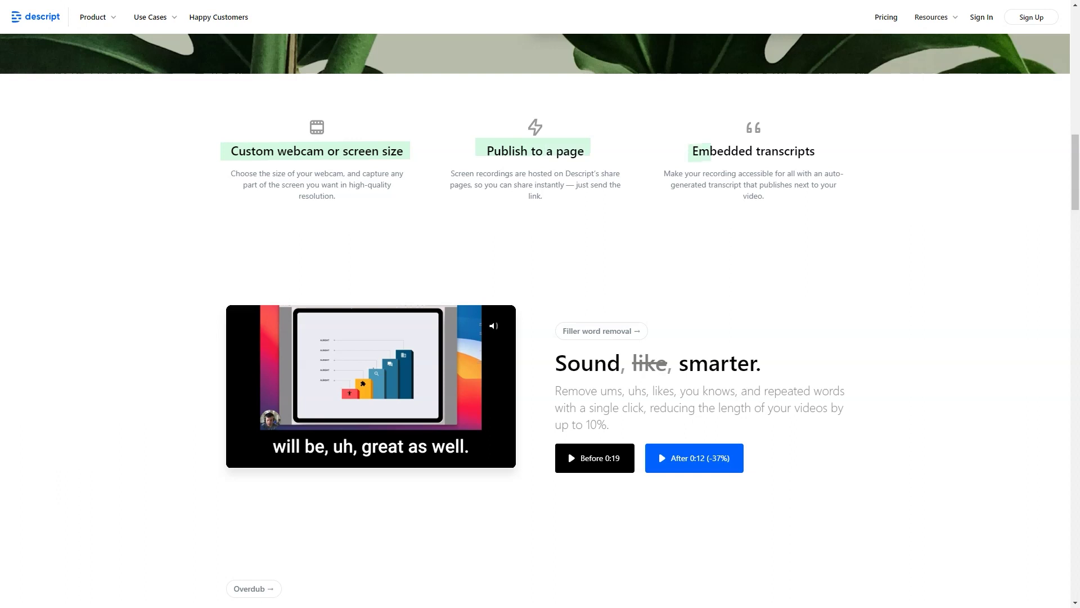
pyautogui.scroll(-1, 541, 321)
pyautogui.scroll(-2, 541, 322)
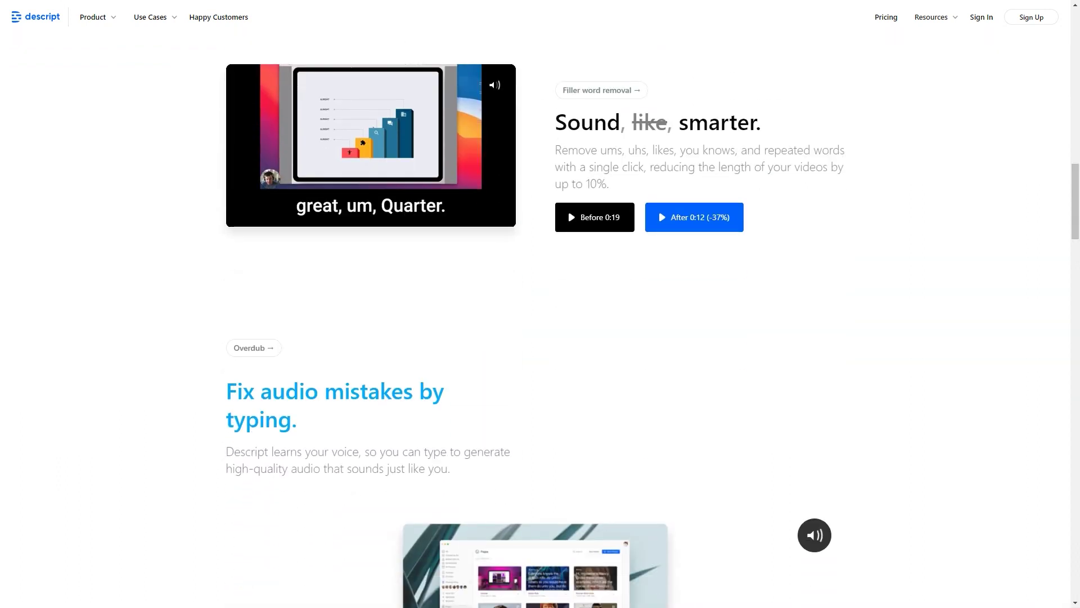
pyautogui.scroll(-2, 562, 458)
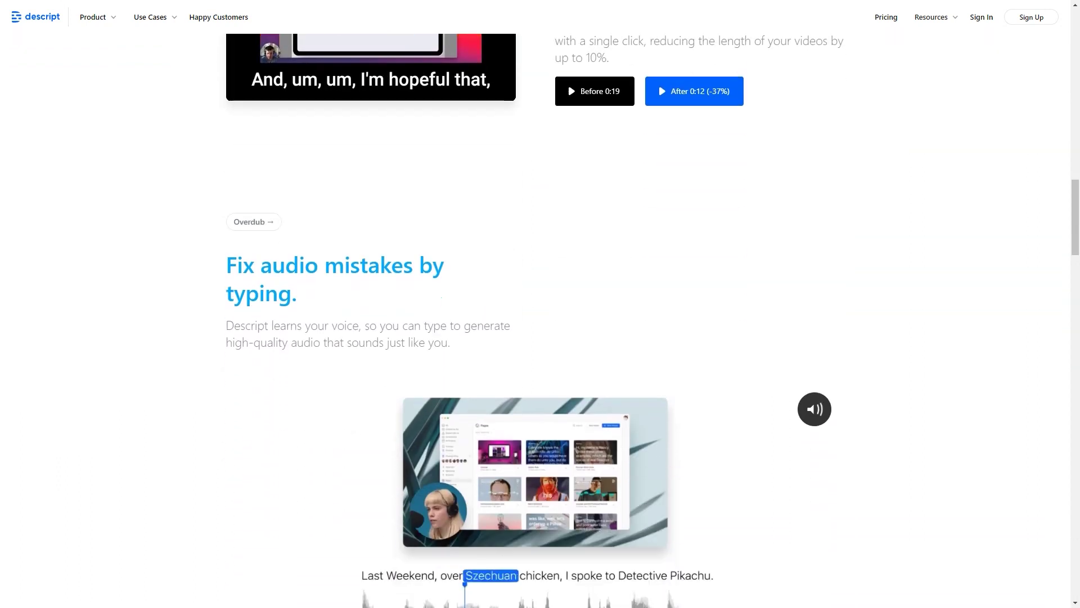
pyautogui.scroll(-2, 563, 458)
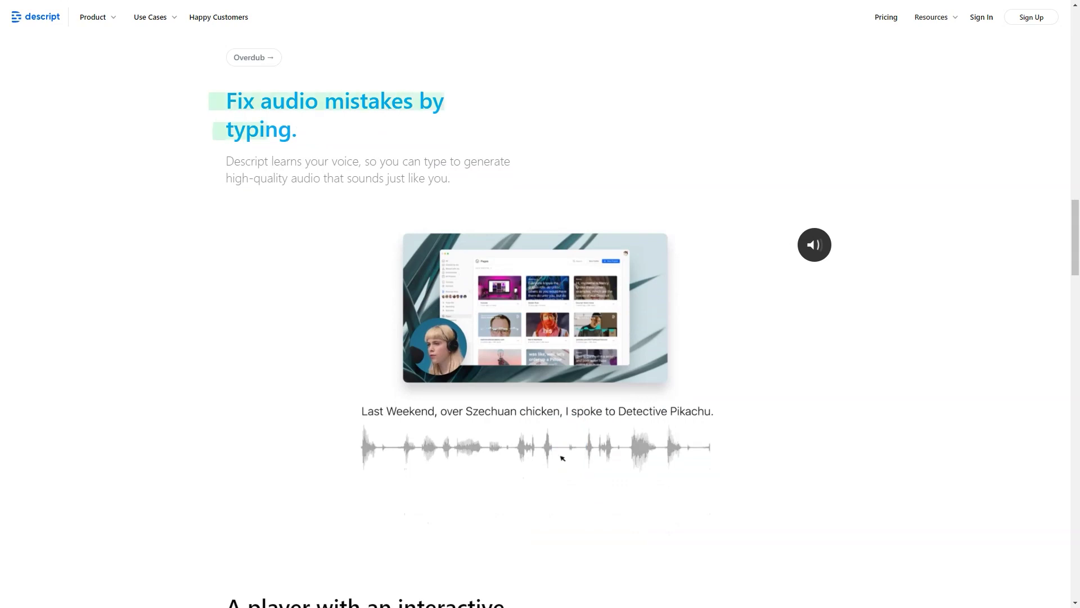
pyautogui.scroll(-2, 563, 458)
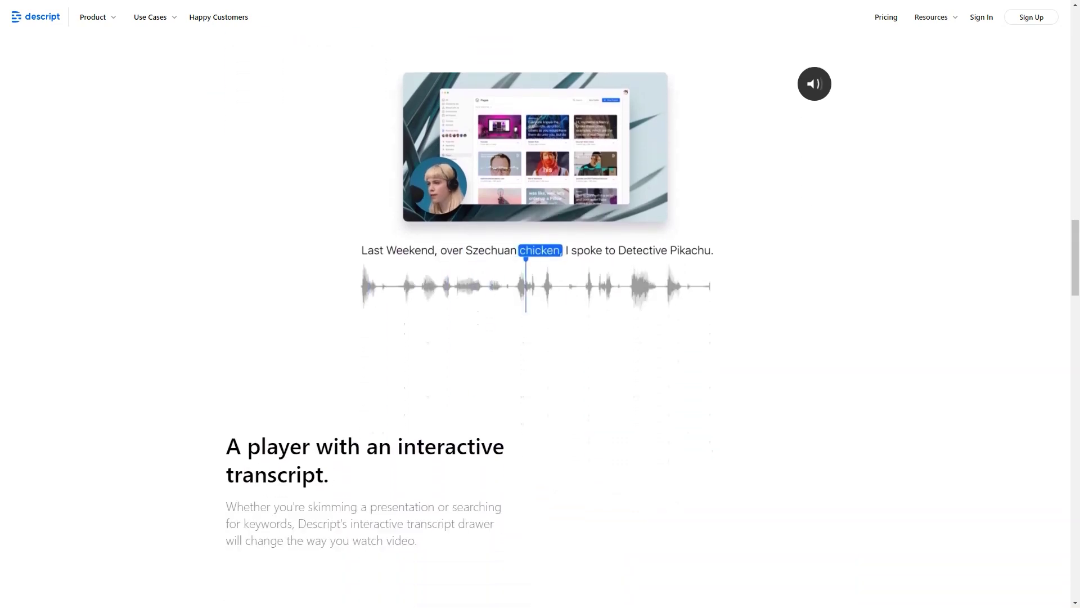
pyautogui.scroll(-3, 562, 459)
pyautogui.scroll(-1, 562, 459)
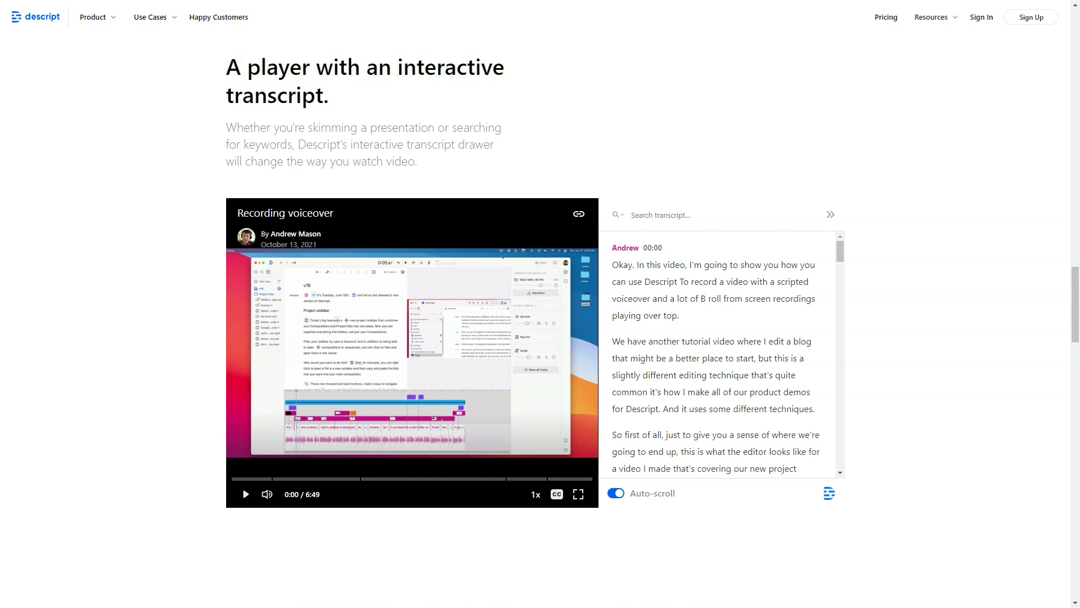
pyautogui.scroll(-2, 562, 458)
pyautogui.scroll(-3, 562, 459)
pyautogui.scroll(-1, 562, 459)
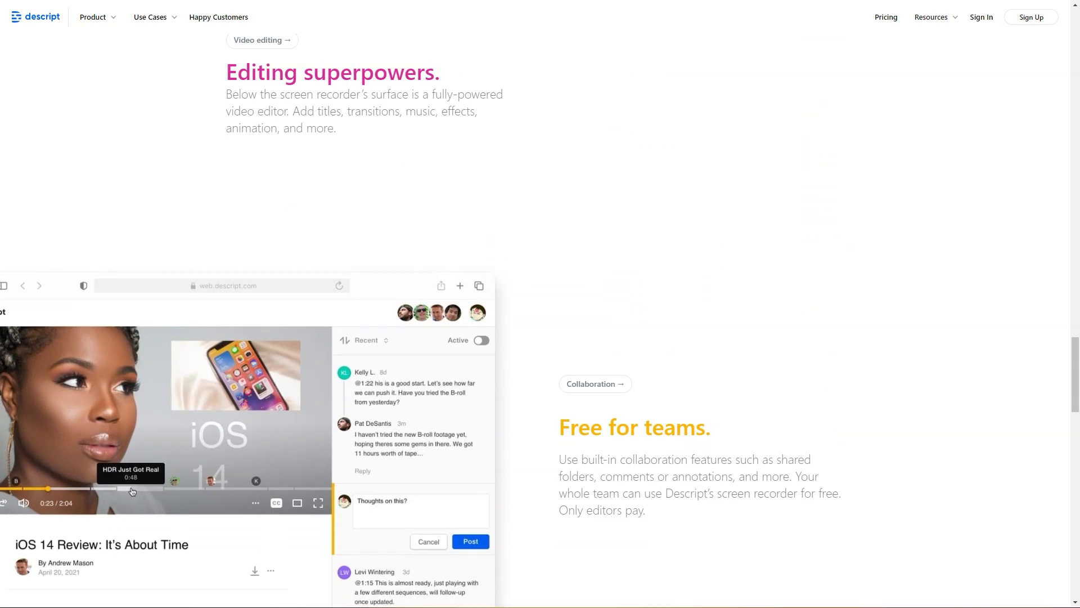
pyautogui.scroll(-3, 540, 338)
pyautogui.scroll(-4, 540, 338)
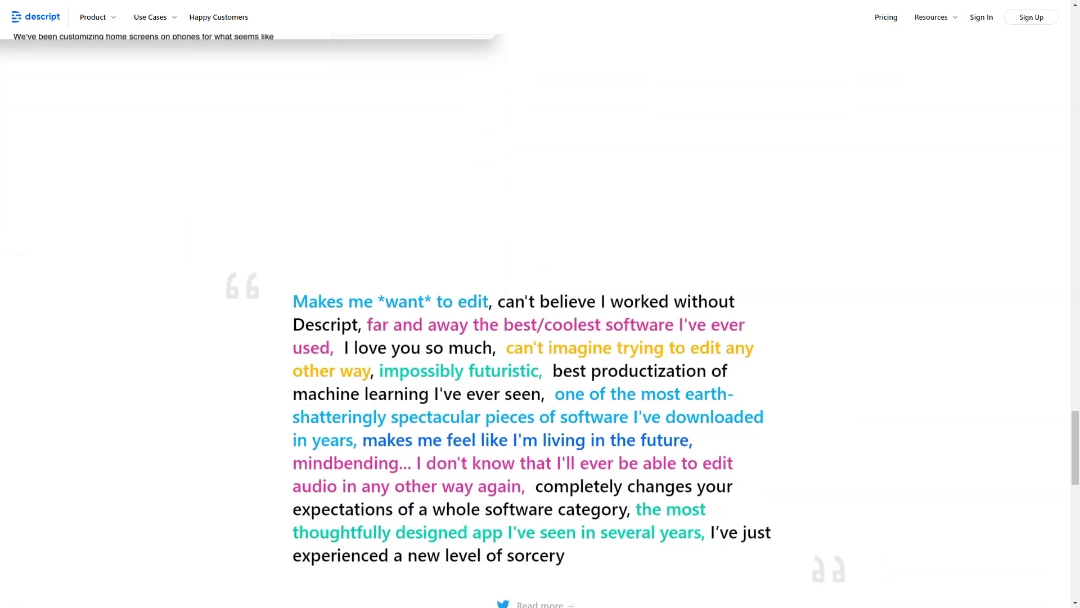
pyautogui.scroll(-3, 541, 337)
pyautogui.scroll(-2, 541, 337)
pyautogui.scroll(-2, 540, 338)
pyautogui.scroll(-2, 541, 338)
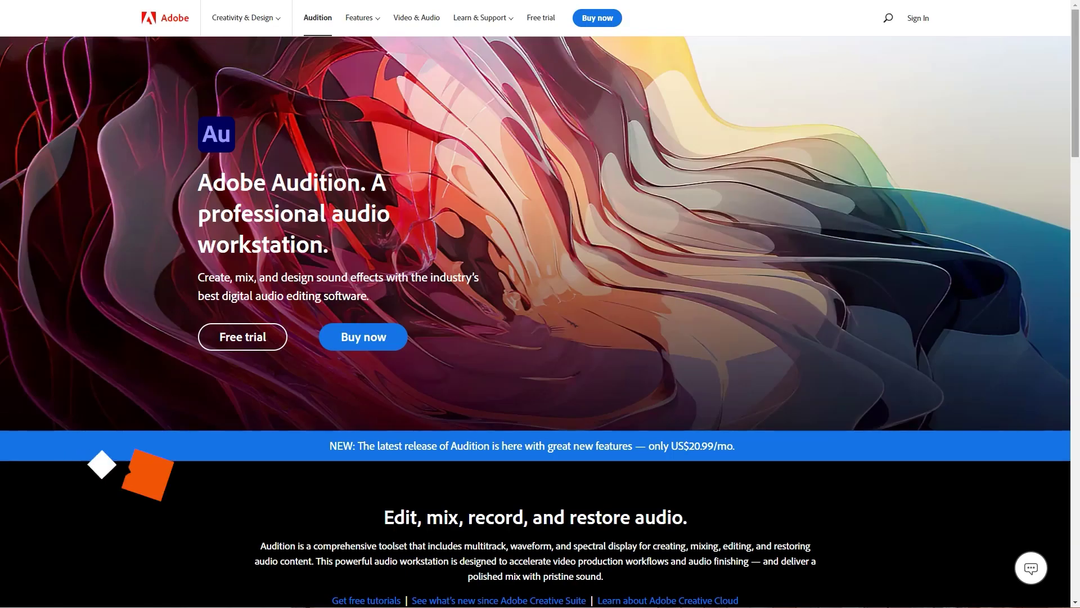
pyautogui.scroll(-5, 541, 338)
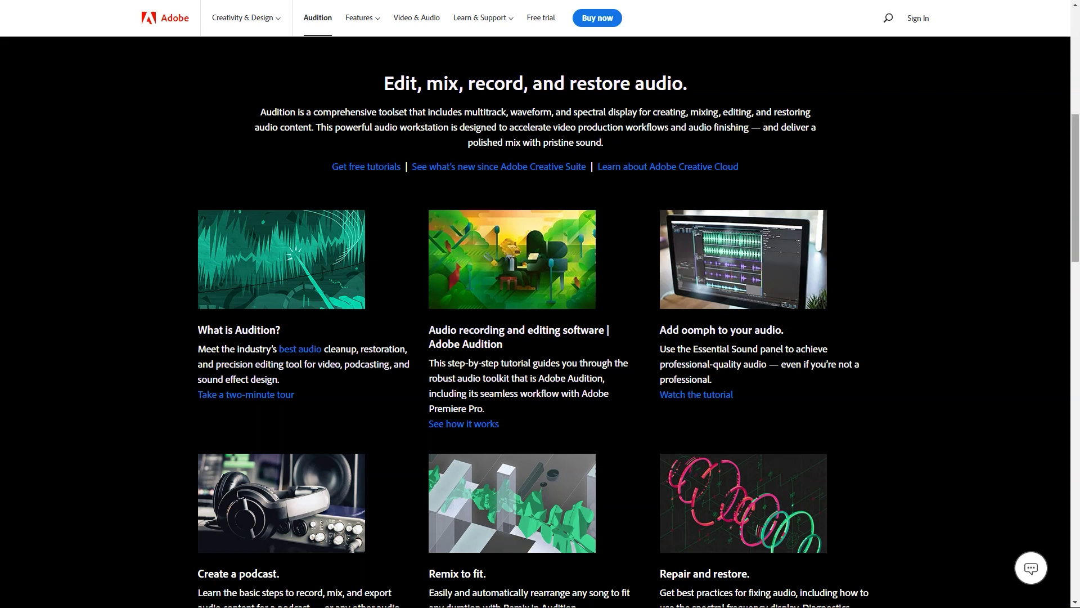
pyautogui.scroll(-3, 541, 338)
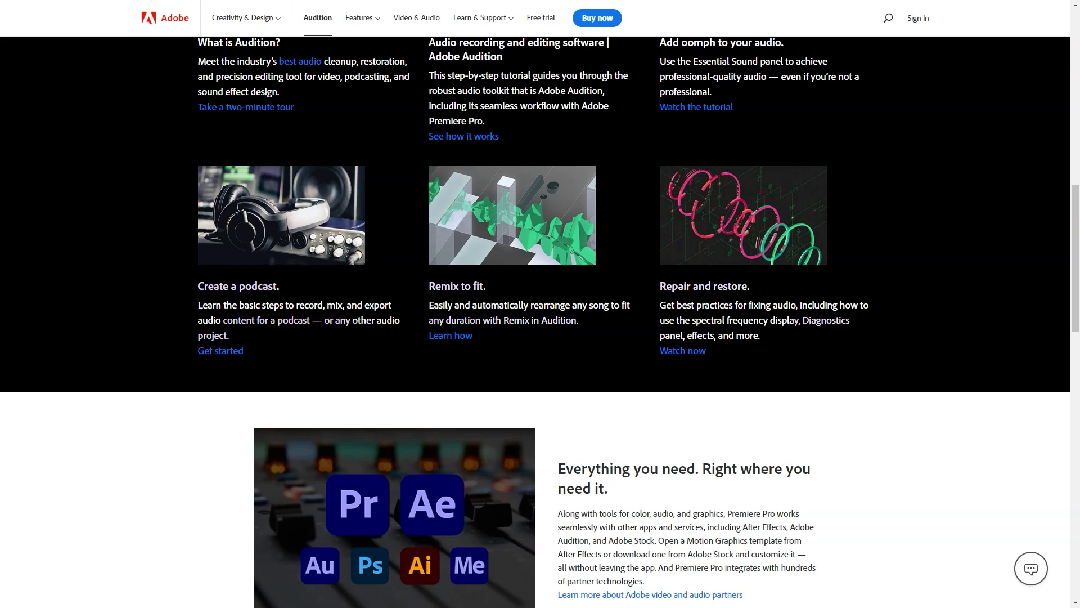
pyautogui.scroll(-3, 540, 338)
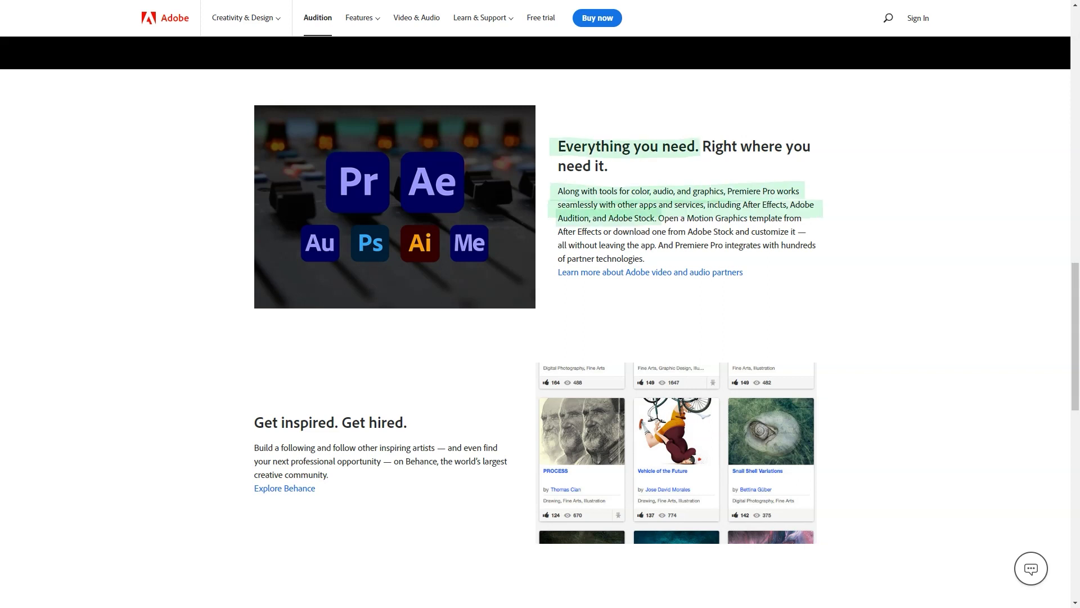
pyautogui.scroll(-3, 540, 337)
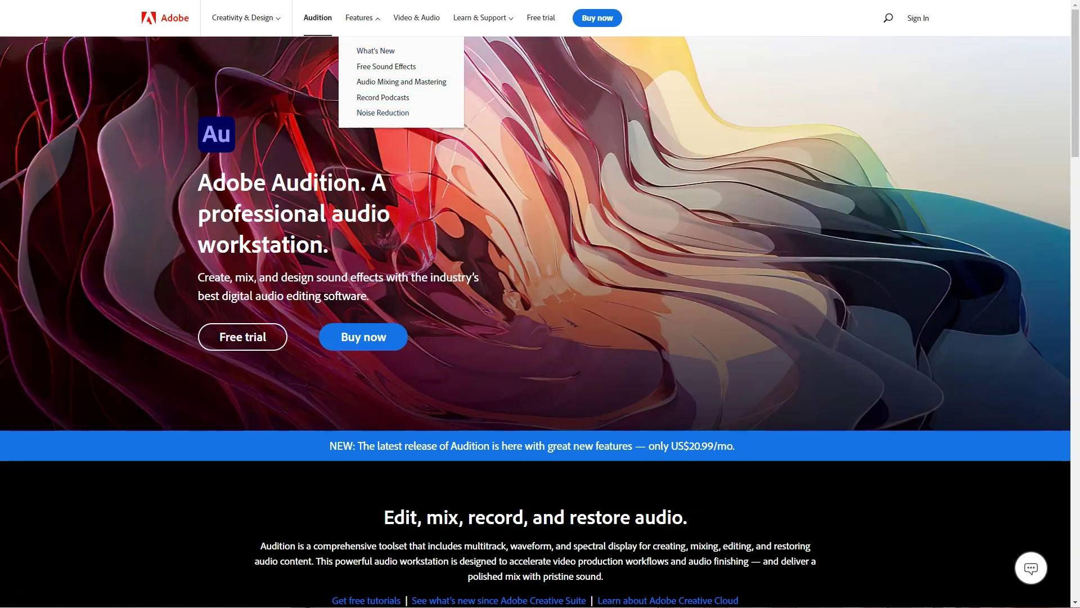
pyautogui.scroll(-5, 540, 337)
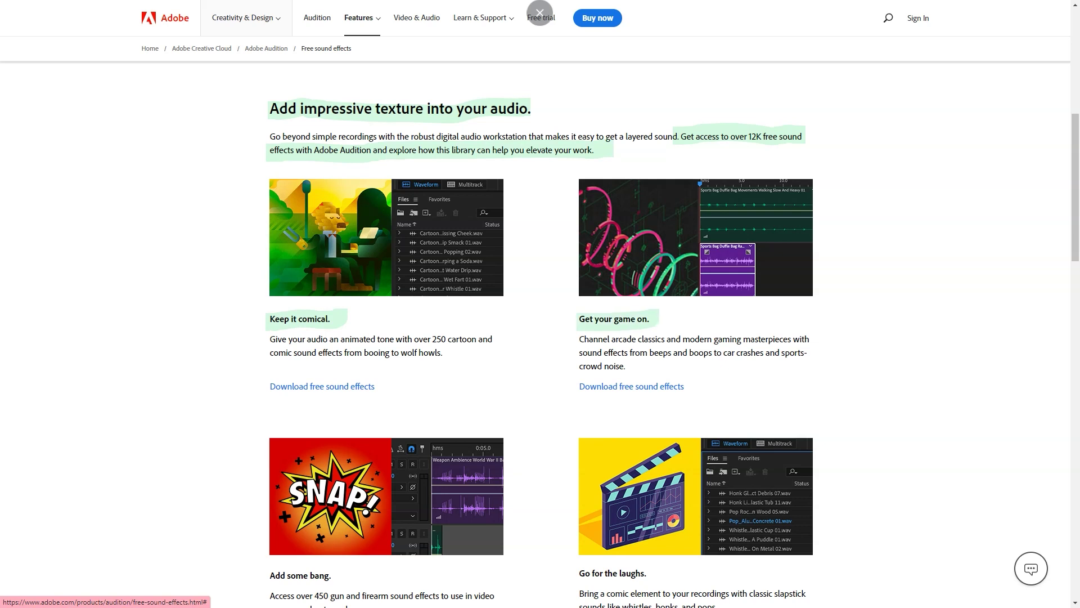
pyautogui.scroll(-4, 541, 338)
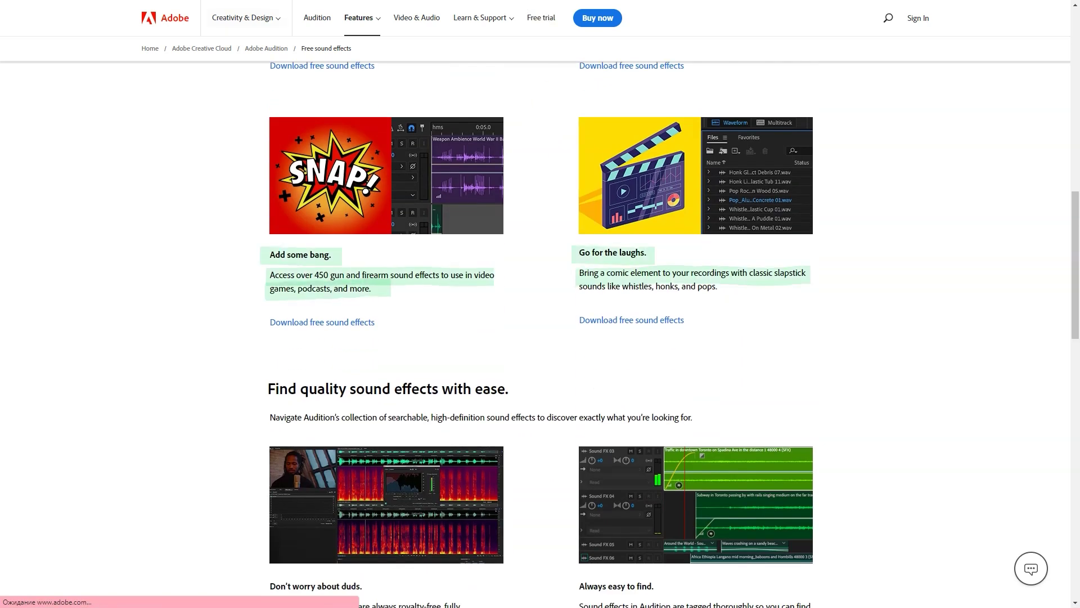
pyautogui.scroll(-3, 540, 338)
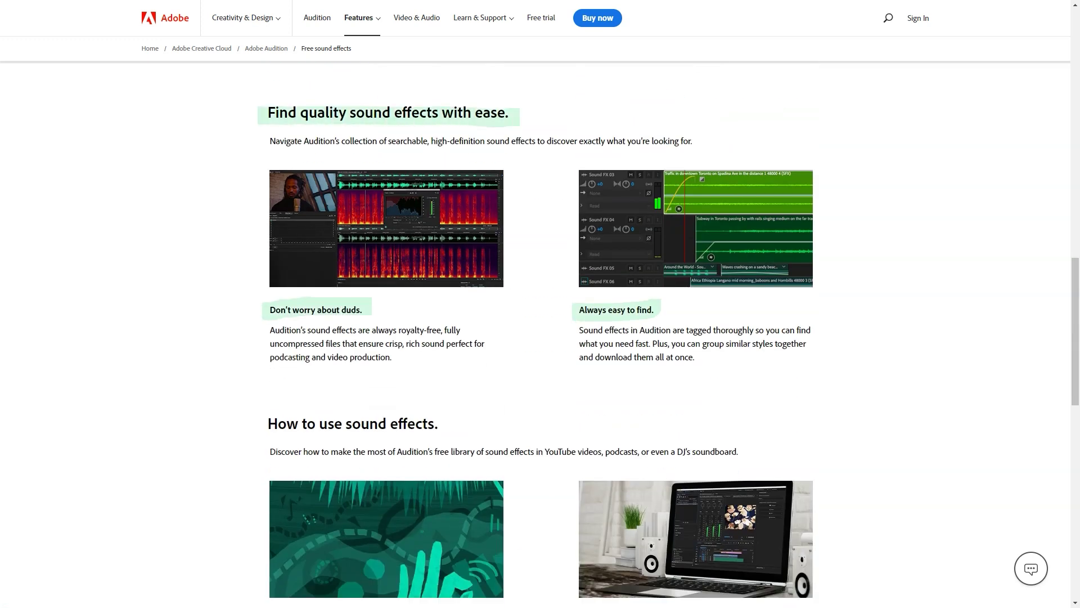
pyautogui.scroll(-3, 540, 338)
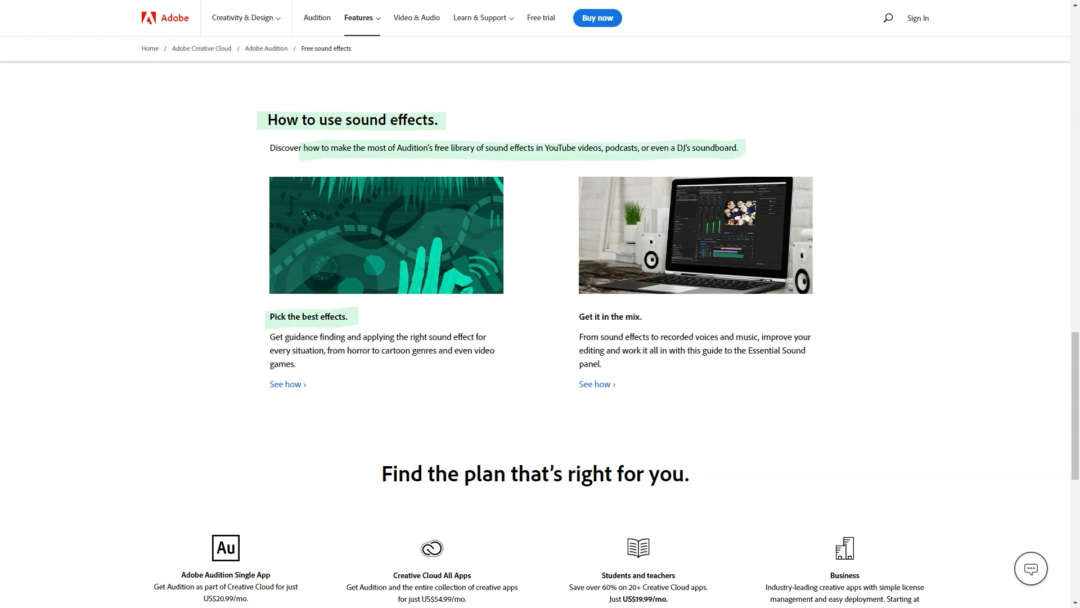
pyautogui.scroll(-3, 541, 337)
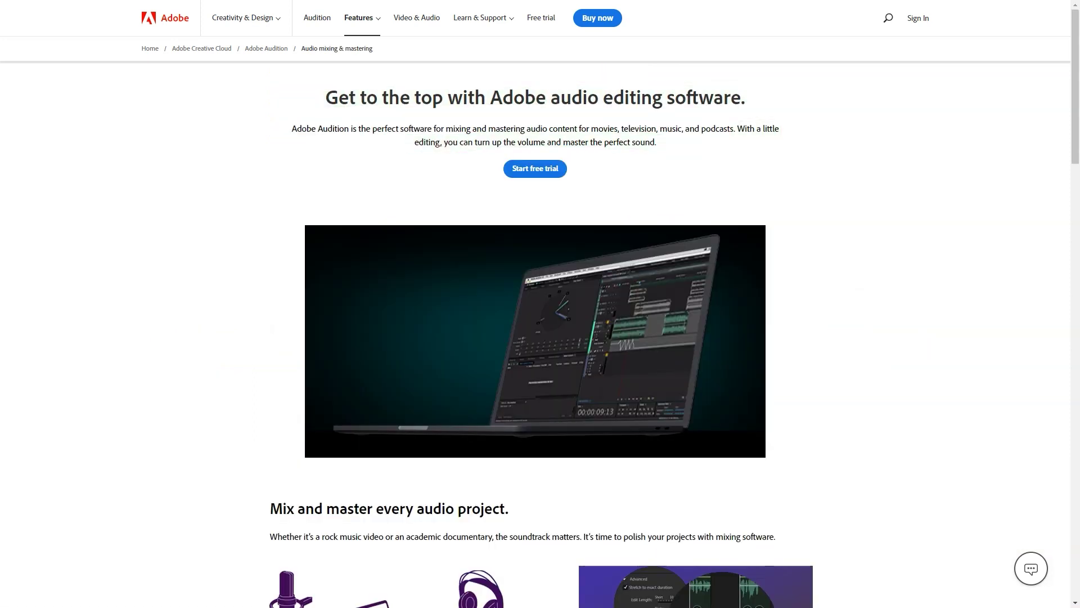
pyautogui.scroll(-5, 540, 338)
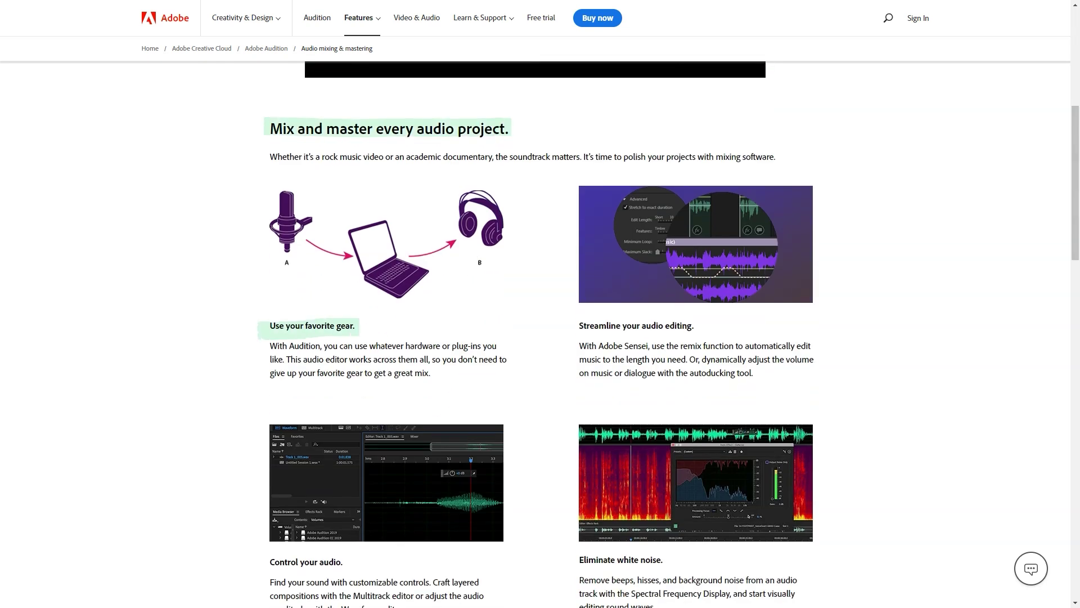
pyautogui.scroll(-3, 540, 338)
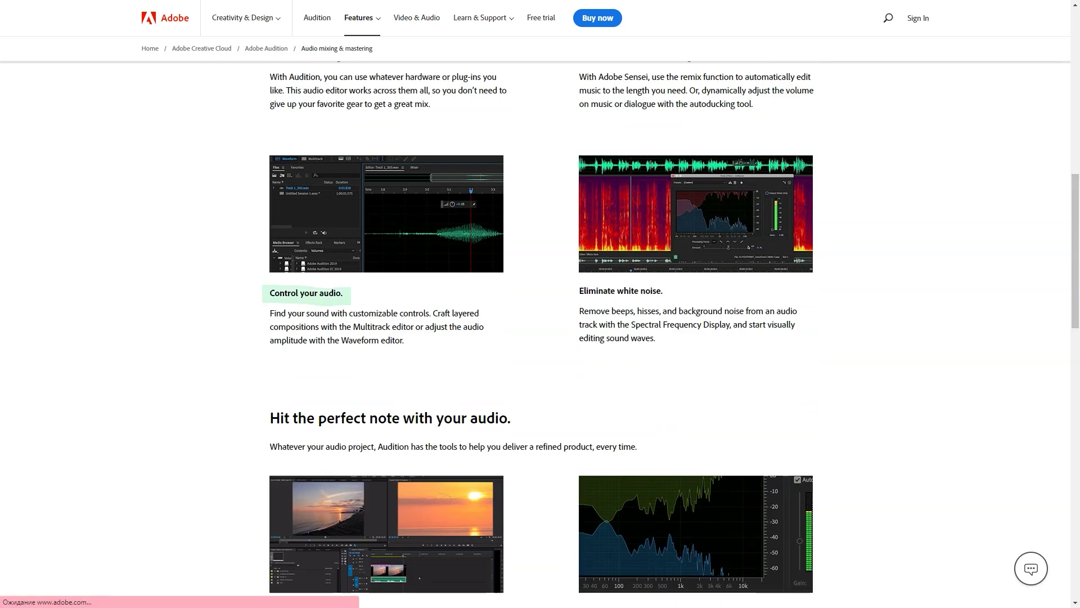
pyautogui.scroll(-3, 540, 339)
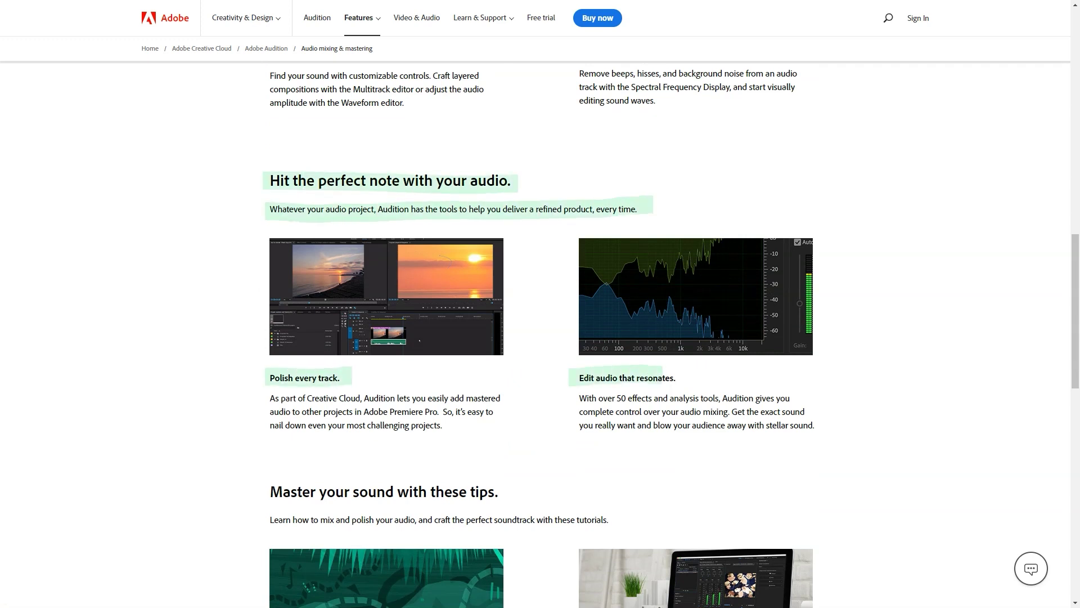
pyautogui.scroll(-3, 540, 338)
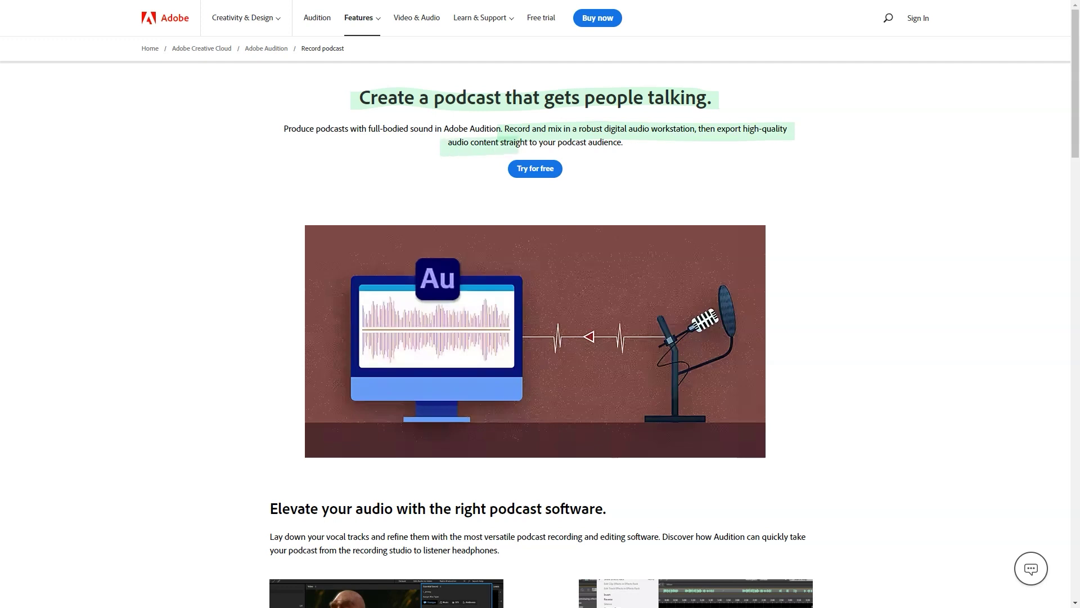
pyautogui.scroll(-5, 540, 337)
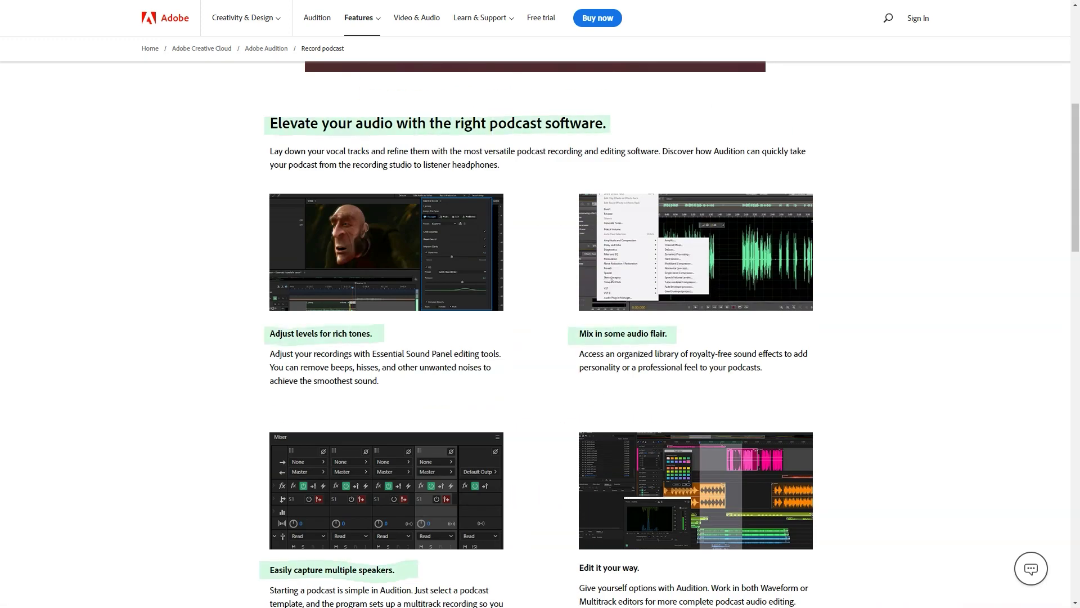
pyautogui.scroll(-5, 540, 338)
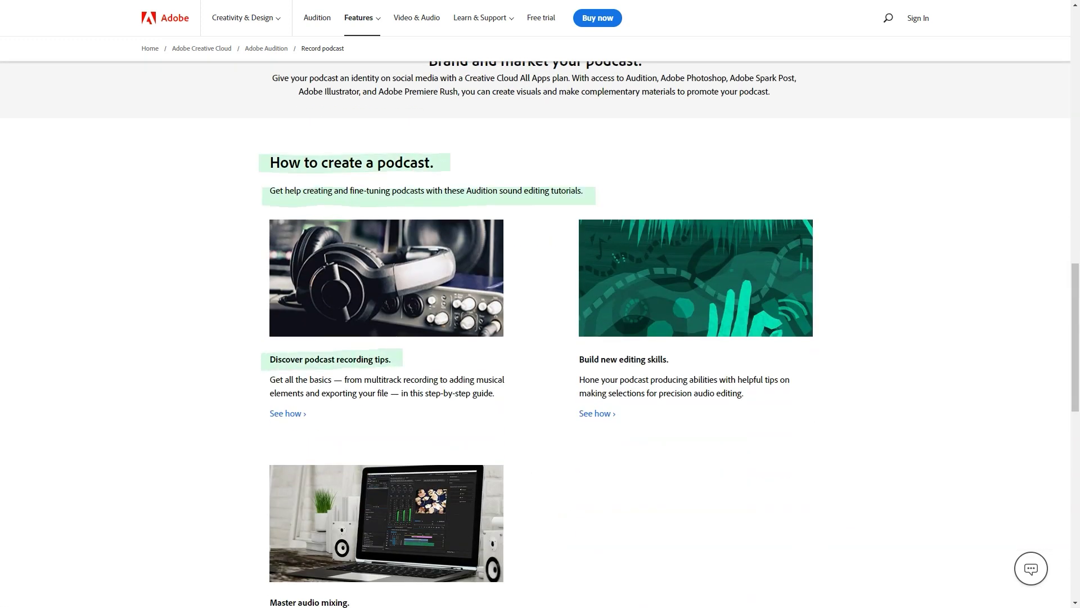
pyautogui.scroll(-3, 541, 338)
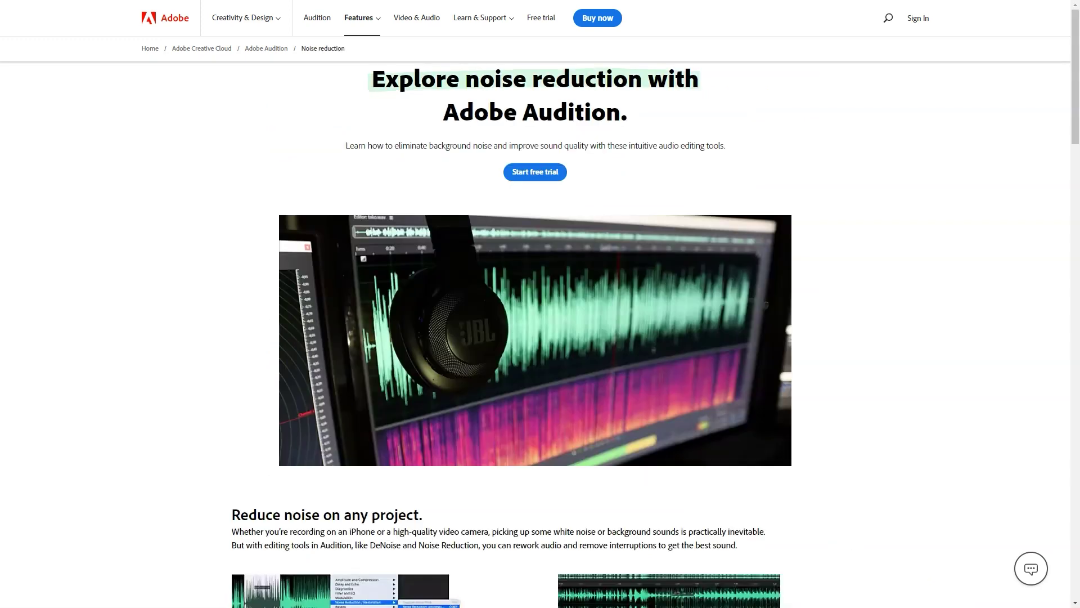
pyautogui.scroll(-4, 540, 338)
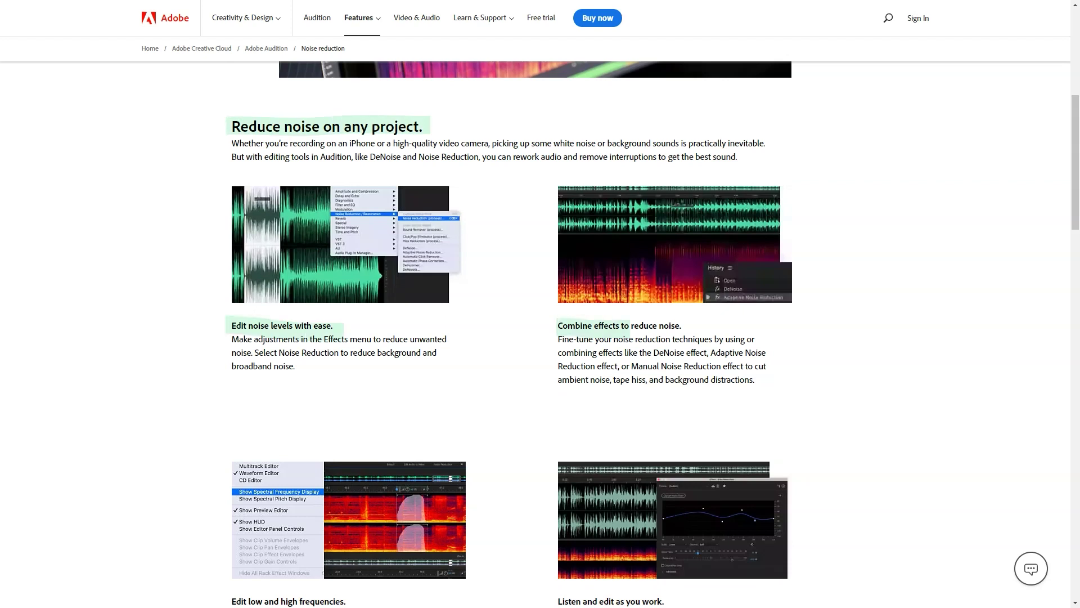
pyautogui.scroll(-4, 540, 338)
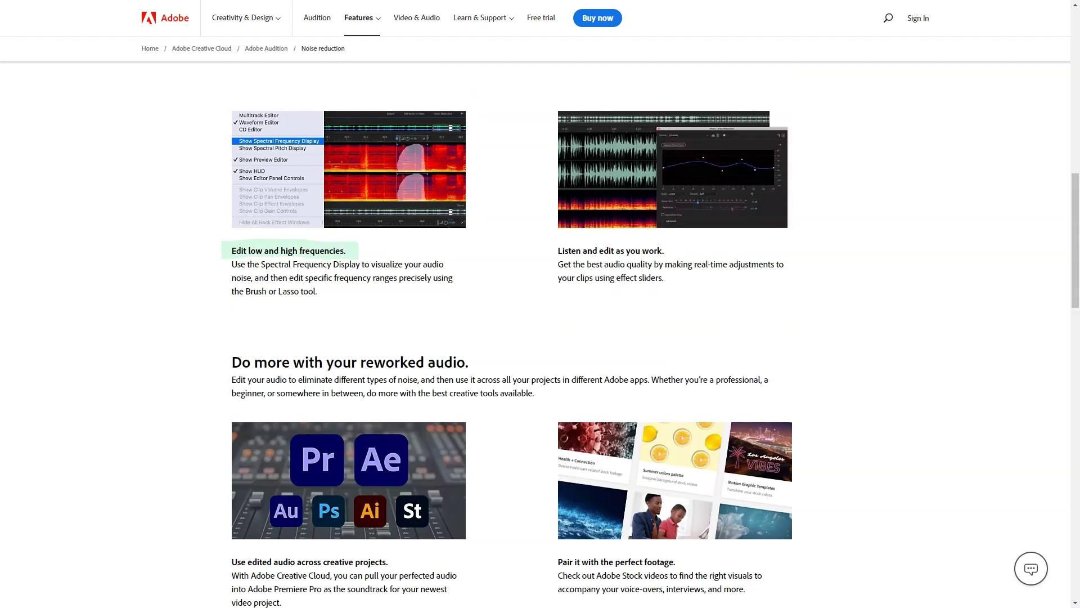
pyautogui.scroll(-3, 540, 338)
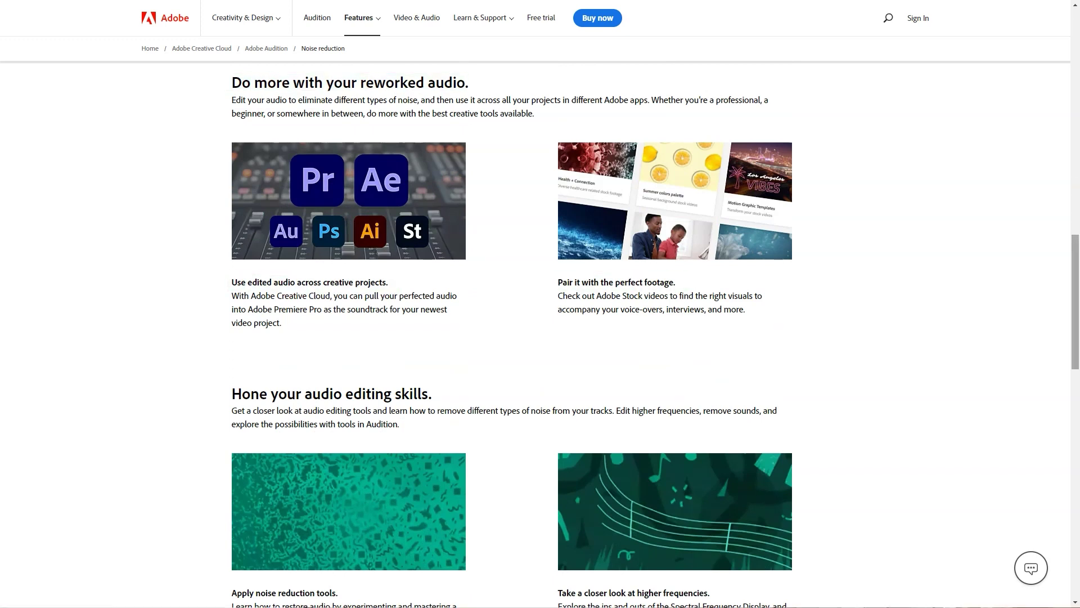
pyautogui.scroll(-3, 540, 338)
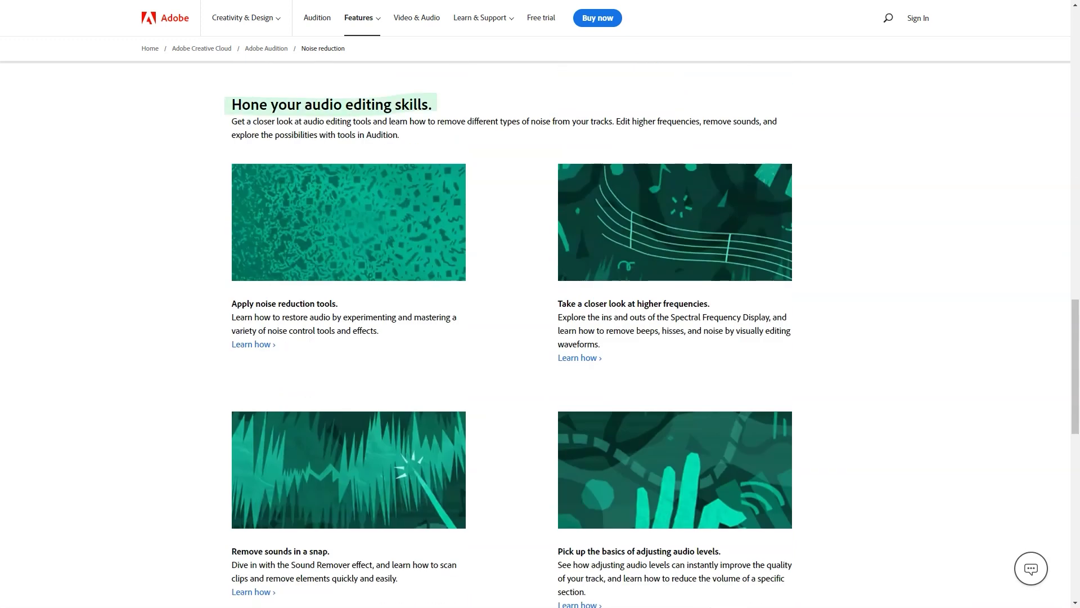
pyautogui.scroll(-1, 540, 338)
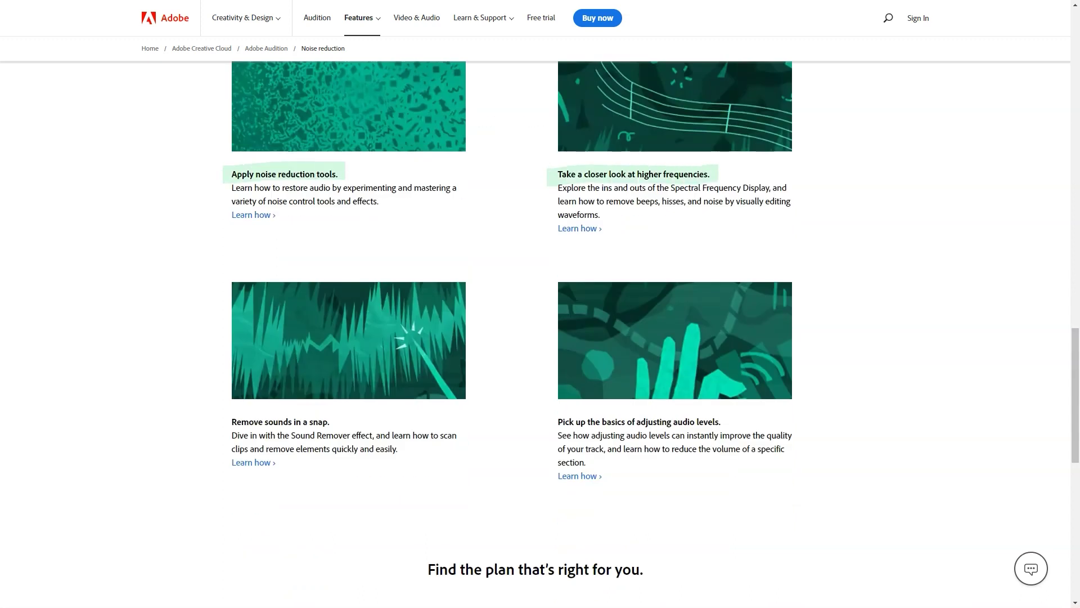
pyautogui.scroll(-3, 541, 338)
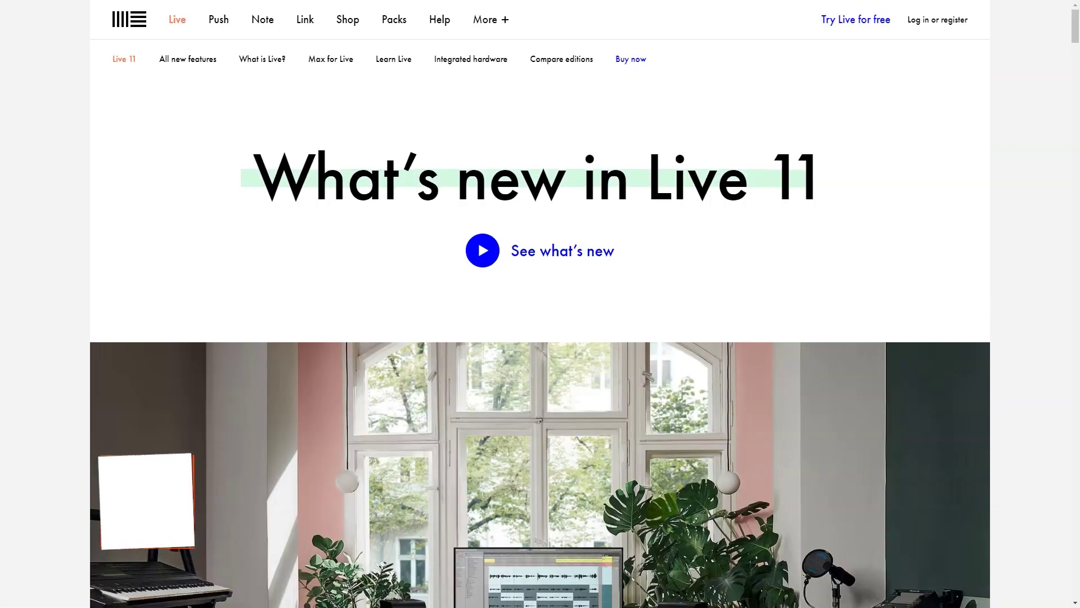
pyautogui.scroll(-1, 541, 305)
pyautogui.scroll(-10, 540, 303)
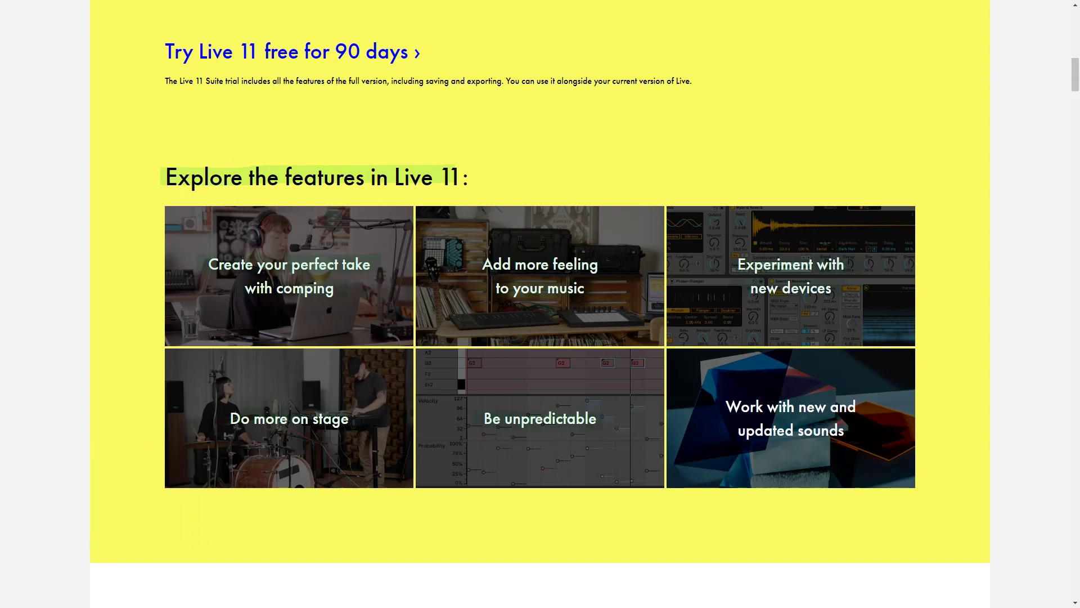
pyautogui.scroll(-5, 540, 304)
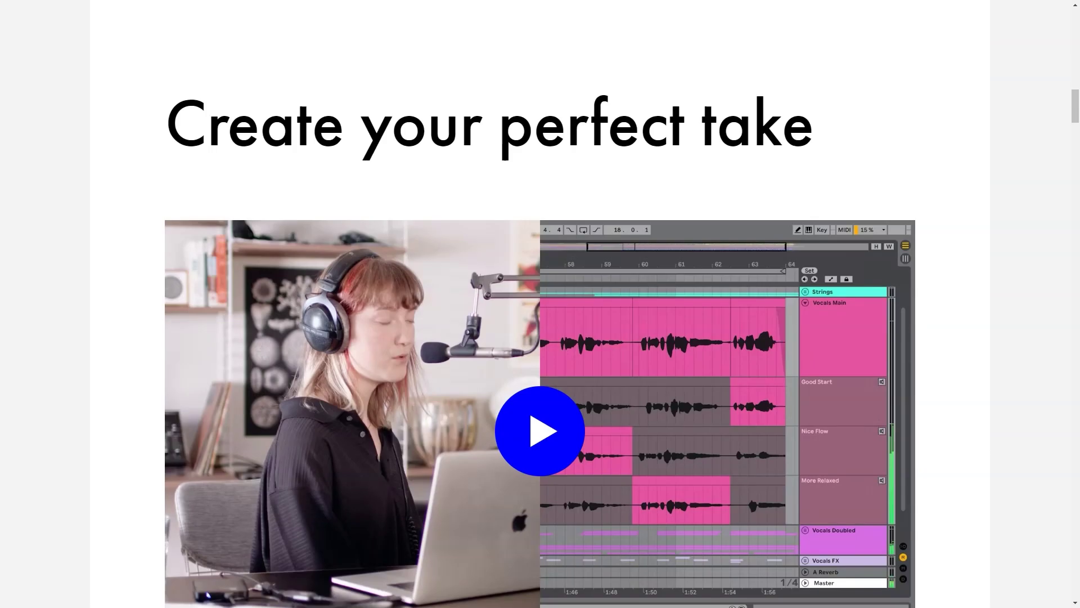
pyautogui.scroll(-5, 540, 304)
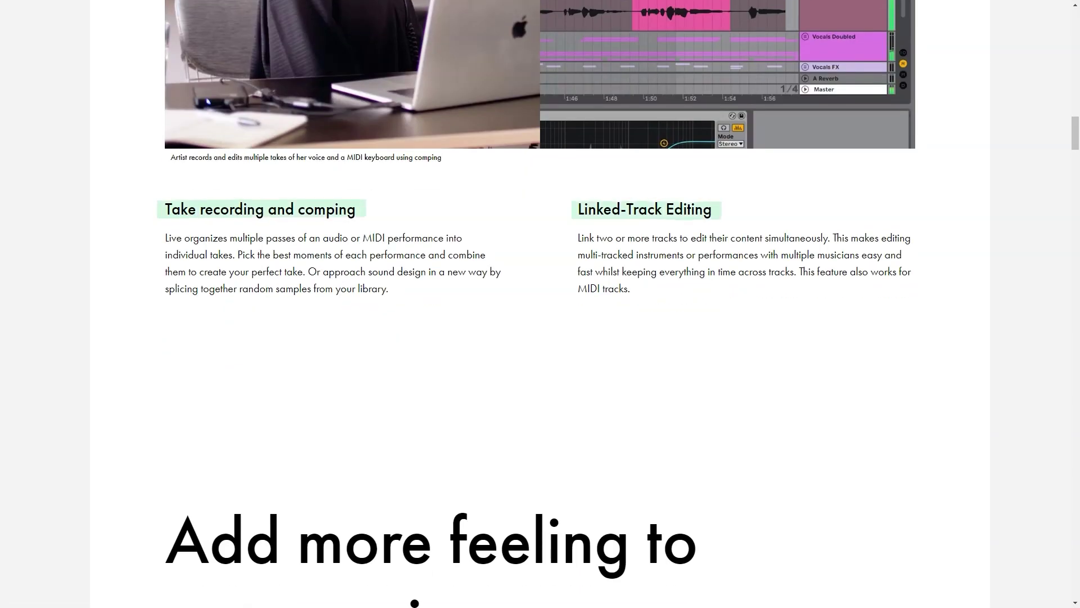
pyautogui.scroll(-5, 540, 304)
pyautogui.scroll(-5, 540, 304)
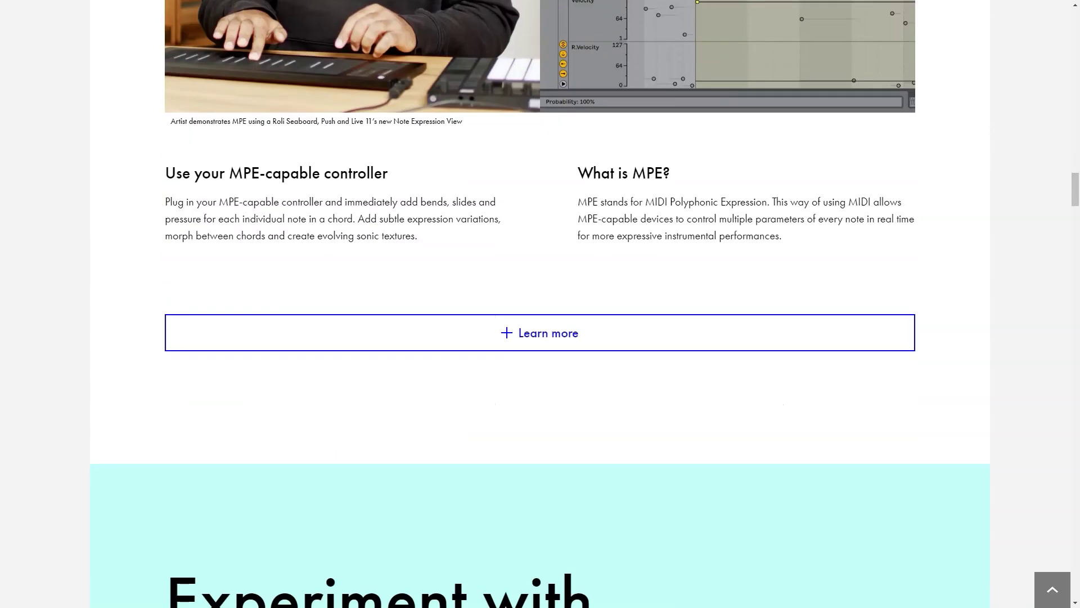
pyautogui.scroll(-5, 541, 304)
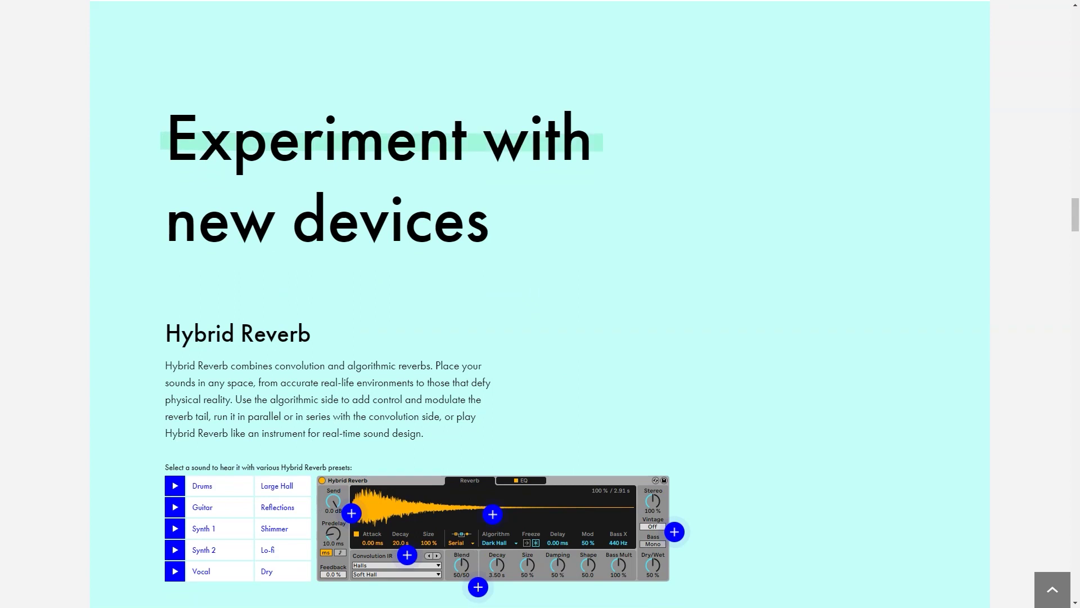
pyautogui.scroll(-5, 540, 304)
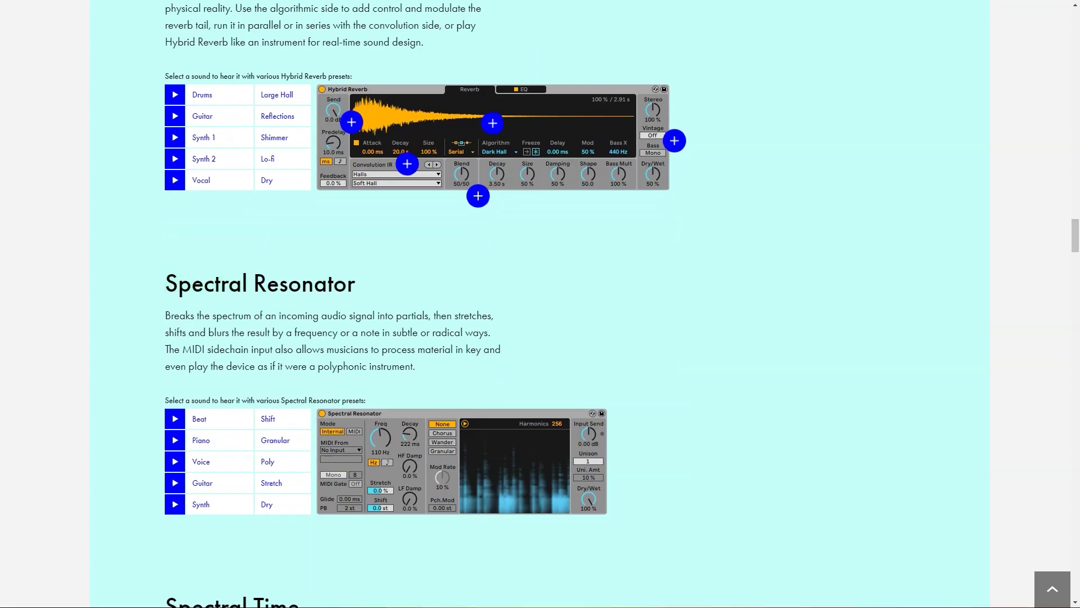
pyautogui.scroll(-5, 541, 304)
pyautogui.scroll(-5, 541, 304)
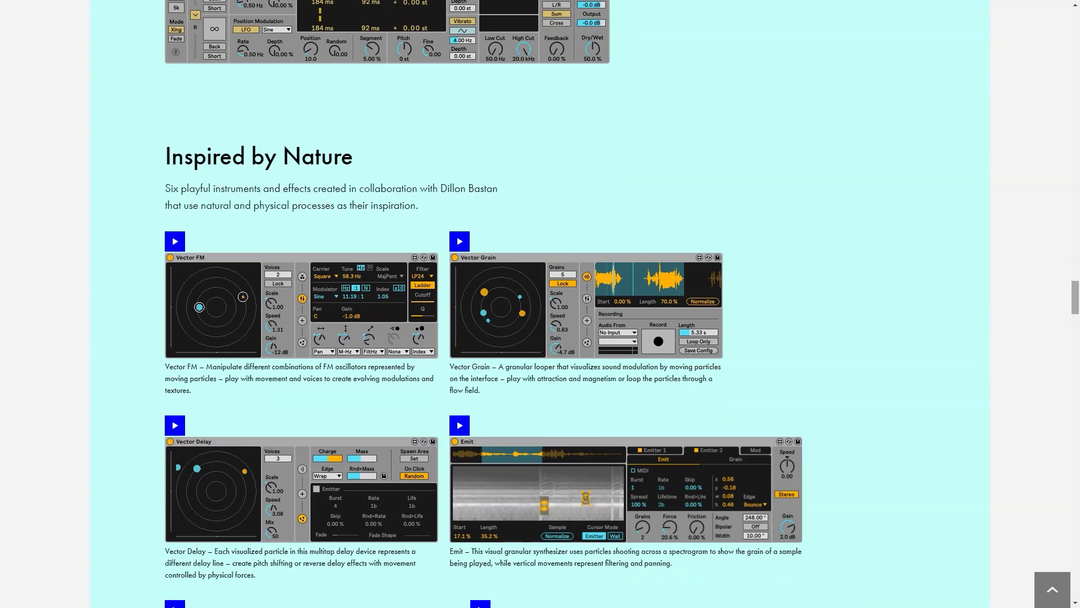
pyautogui.scroll(-5, 541, 304)
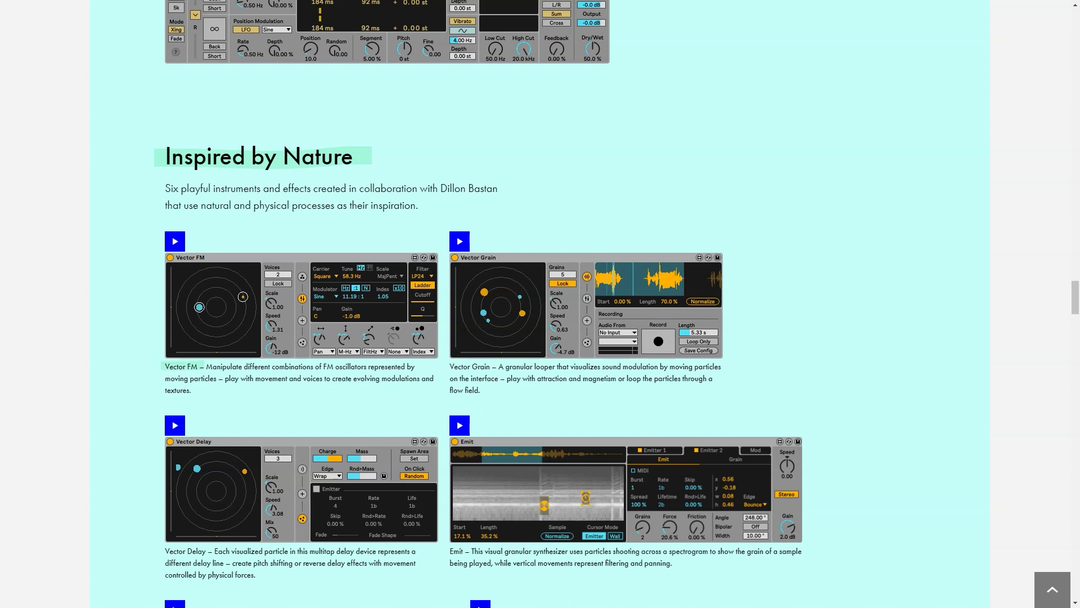
pyautogui.scroll(-5, 540, 304)
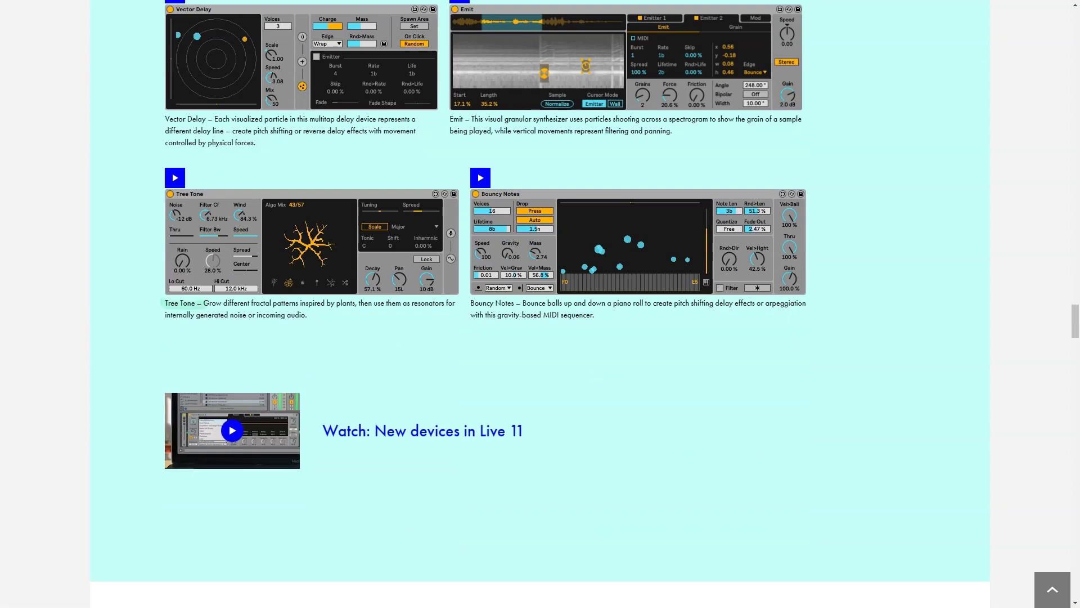
pyautogui.scroll(-5, 540, 304)
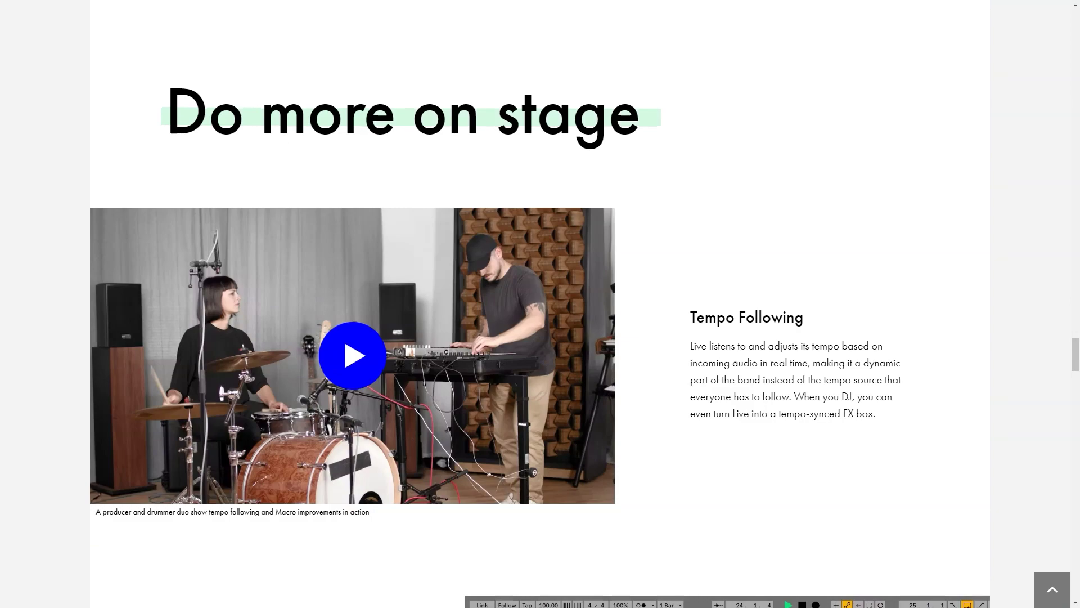
pyautogui.scroll(-5, 540, 305)
pyautogui.scroll(-5, 541, 304)
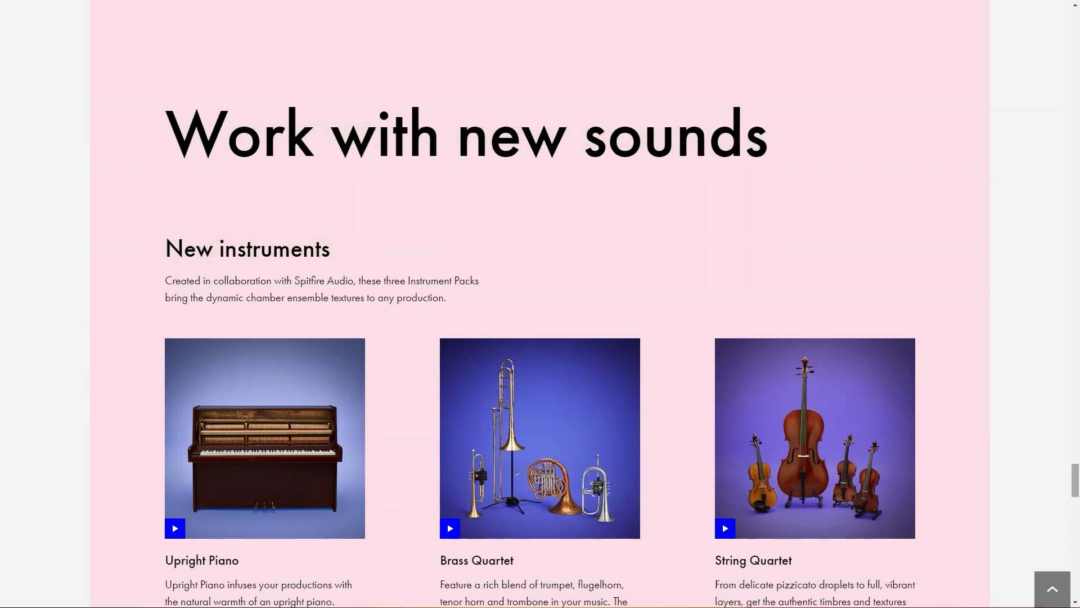
pyautogui.scroll(-2, 541, 304)
pyautogui.scroll(-4, 540, 304)
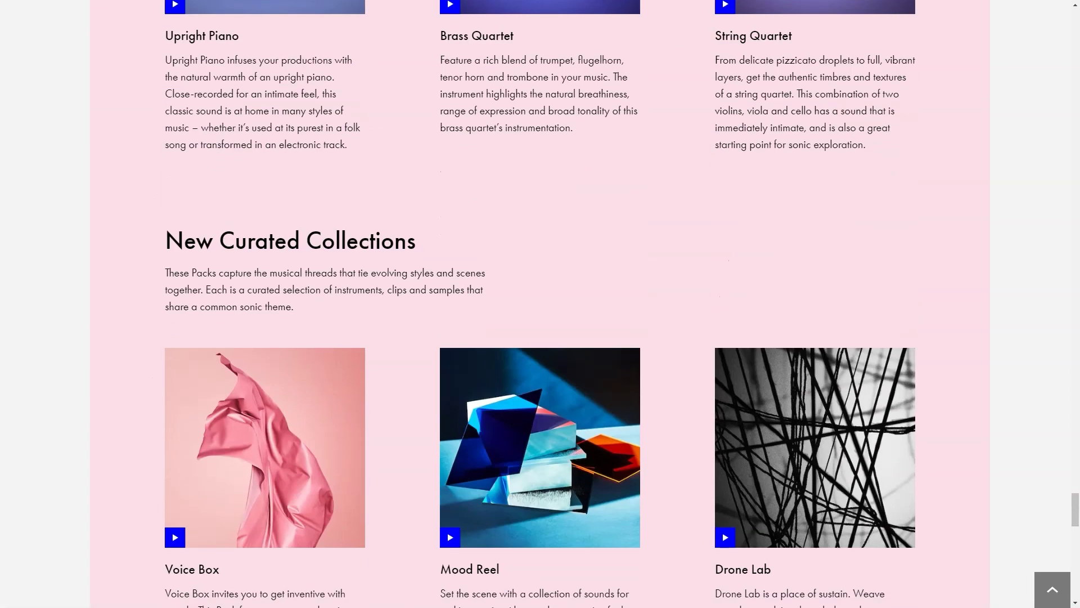
pyautogui.scroll(-3, 540, 304)
pyautogui.scroll(-6, 541, 304)
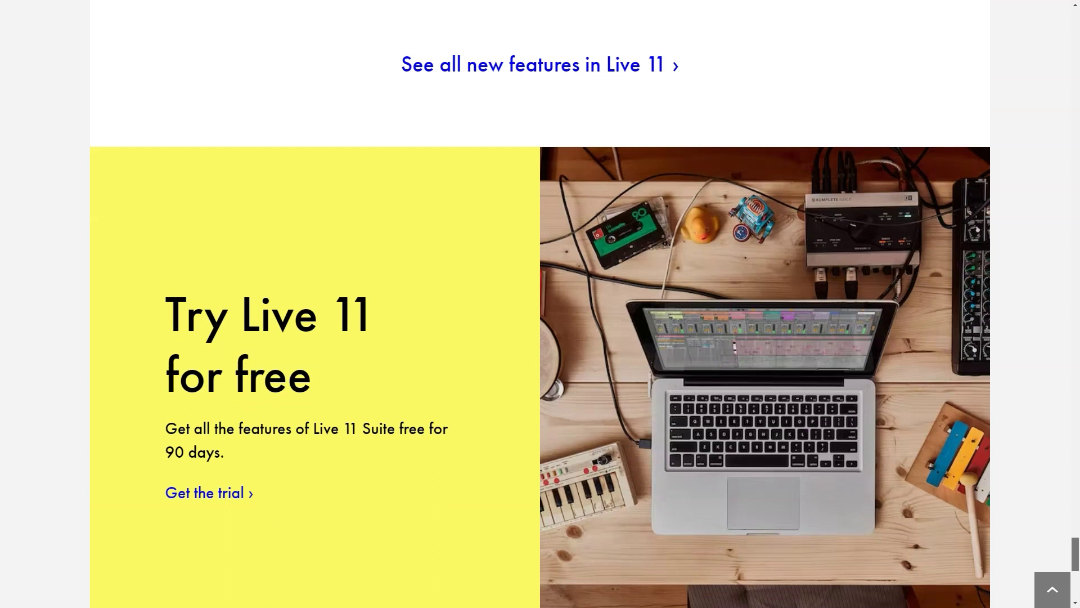
pyautogui.scroll(-1, 540, 305)
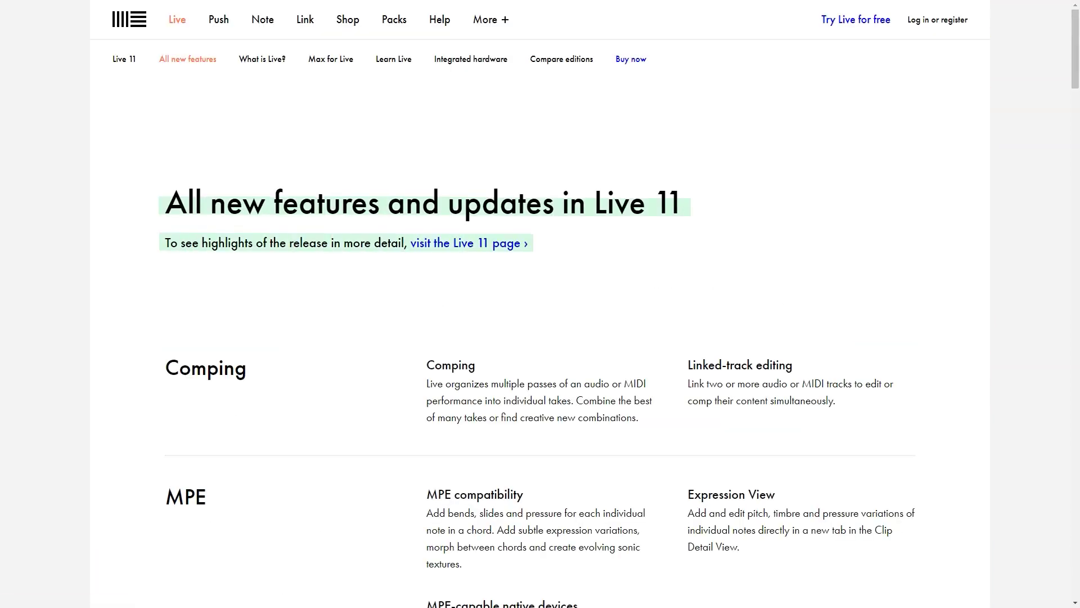
pyautogui.scroll(-4, 540, 304)
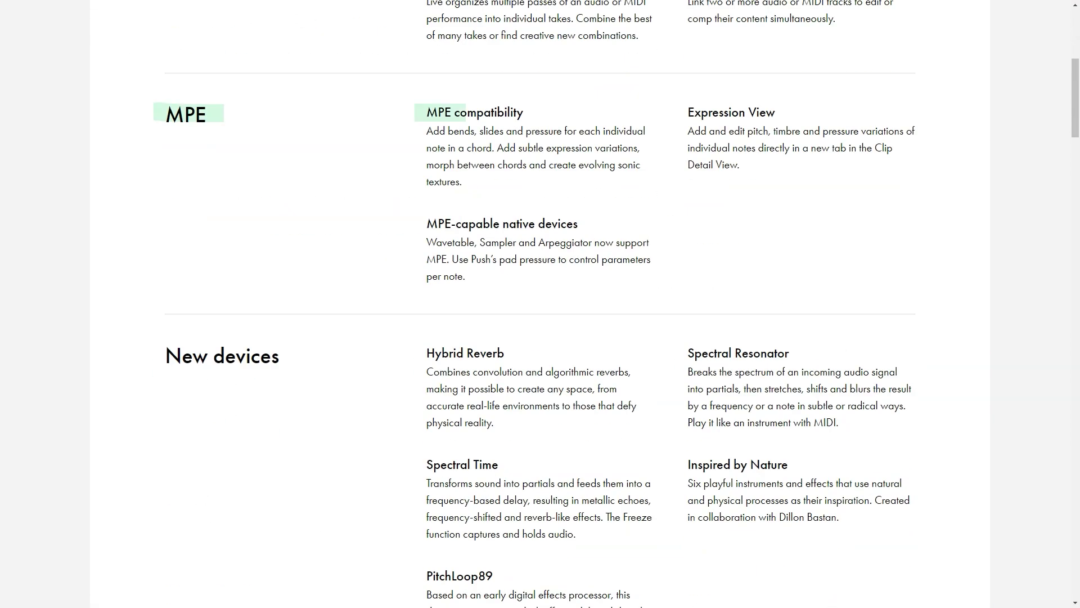
pyautogui.scroll(-2, 540, 304)
pyautogui.scroll(-2, 540, 304)
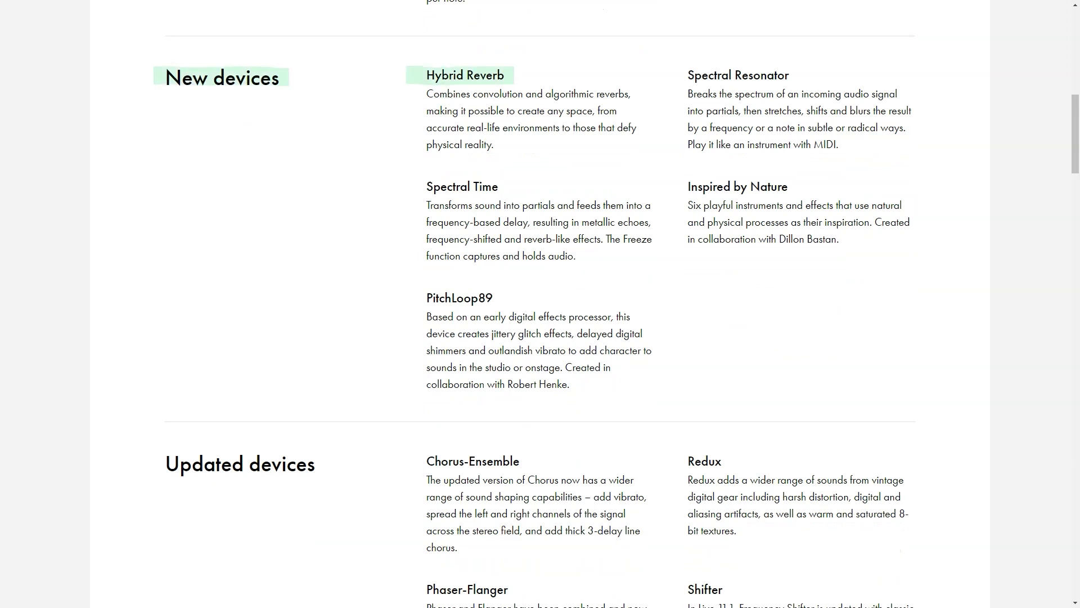
pyautogui.scroll(-4, 540, 304)
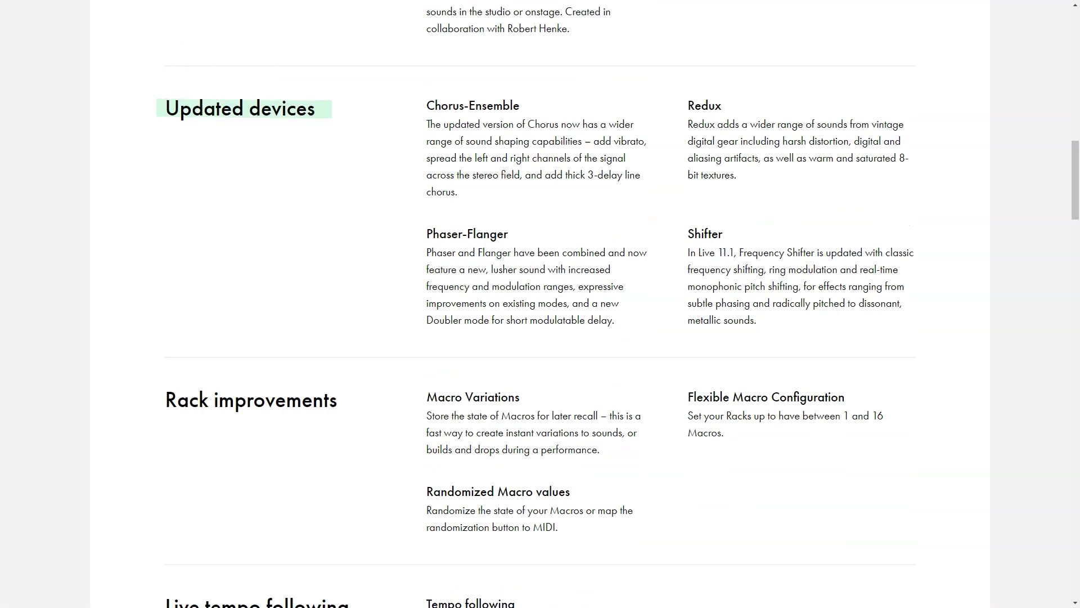
pyautogui.scroll(-4, 541, 305)
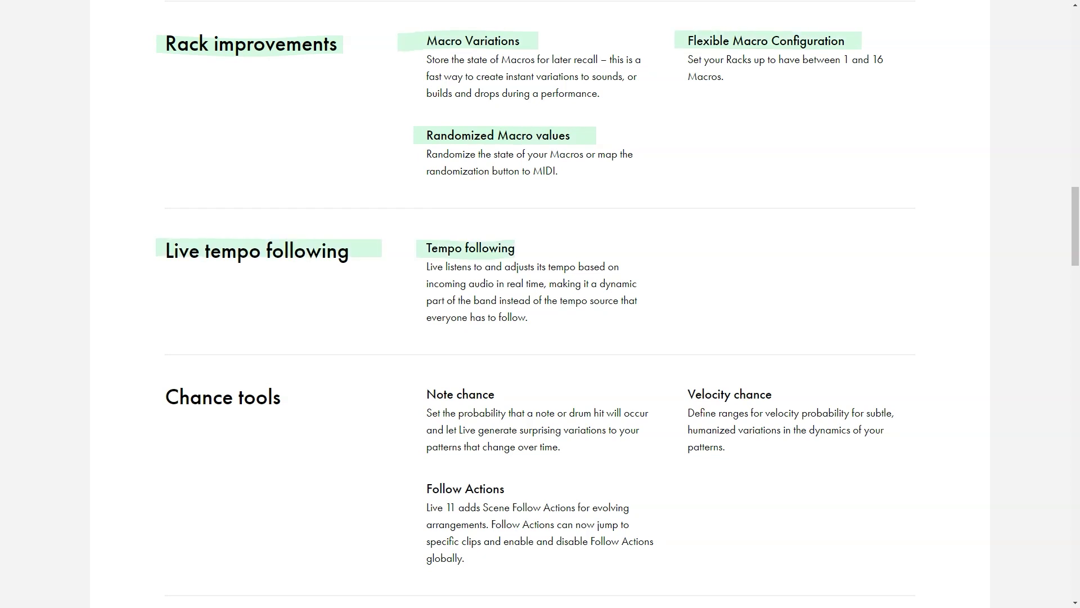
pyautogui.scroll(-5, 540, 304)
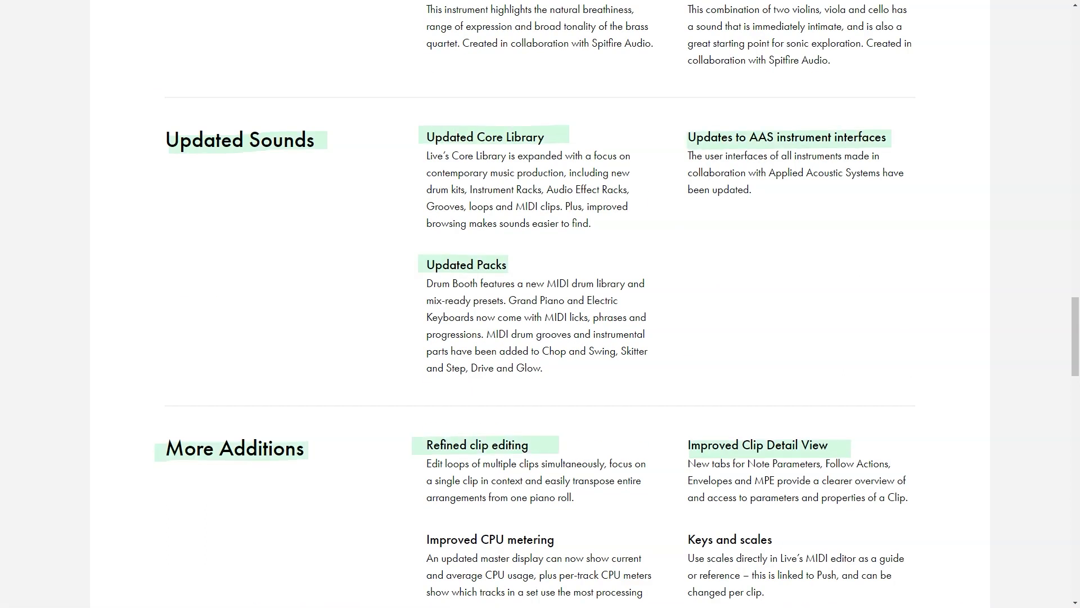
pyautogui.scroll(-3, 541, 305)
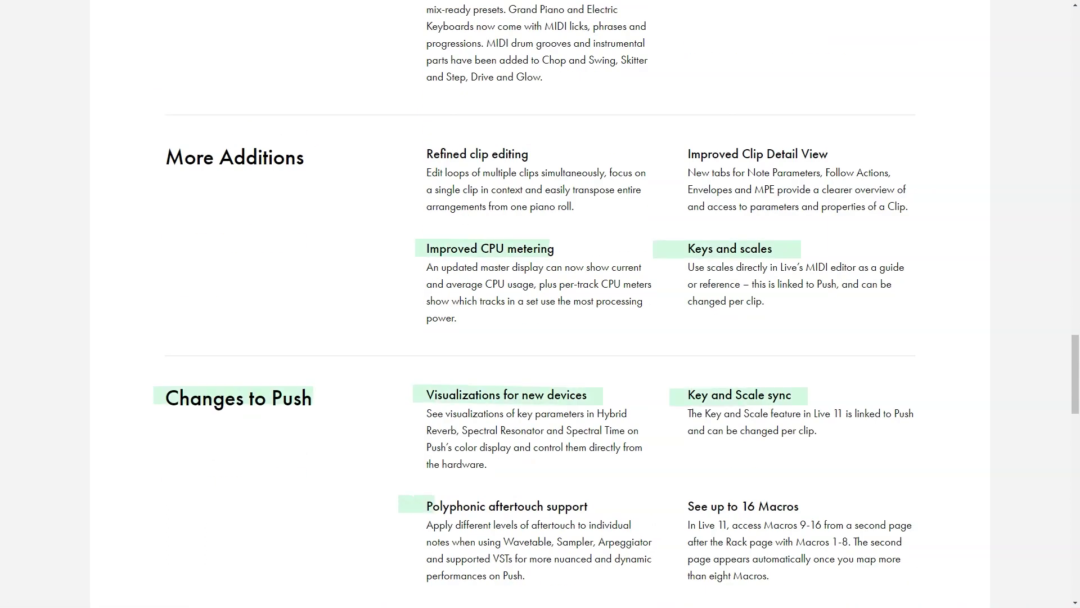
pyautogui.scroll(-5, 541, 304)
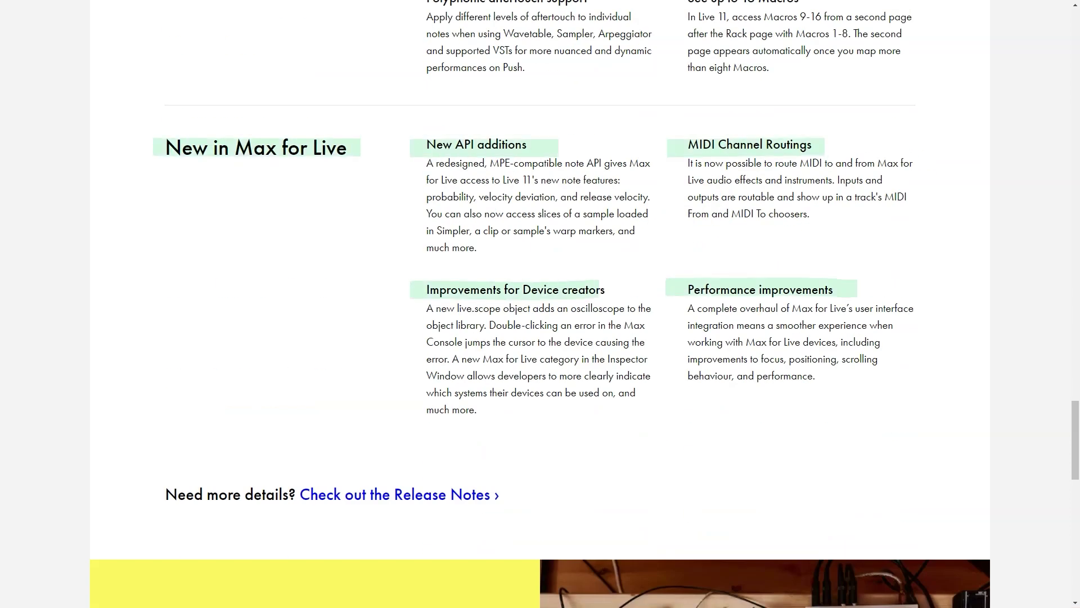
pyautogui.scroll(-4, 541, 304)
pyautogui.scroll(-2, 540, 304)
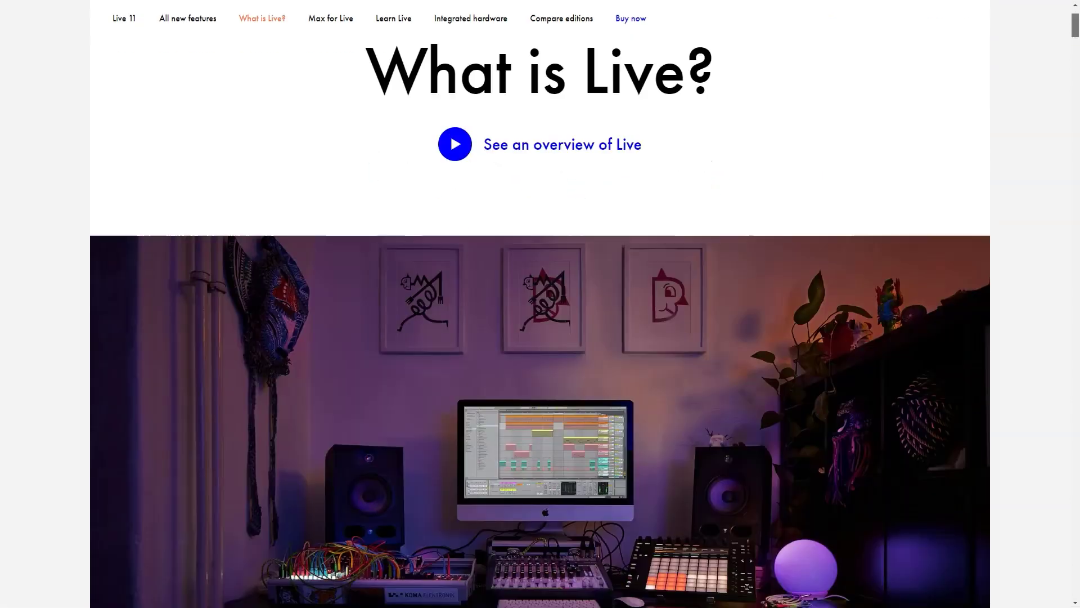
pyautogui.scroll(-10, 540, 304)
pyautogui.scroll(-3, 541, 304)
pyautogui.scroll(-4, 540, 303)
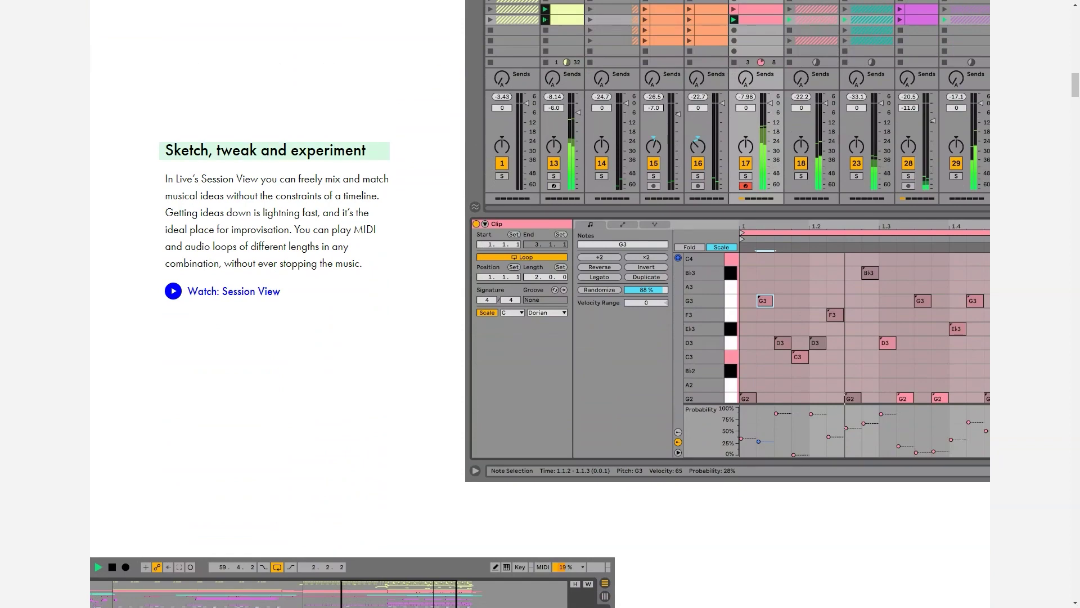
pyautogui.scroll(-2, 540, 304)
pyautogui.scroll(-3, 541, 304)
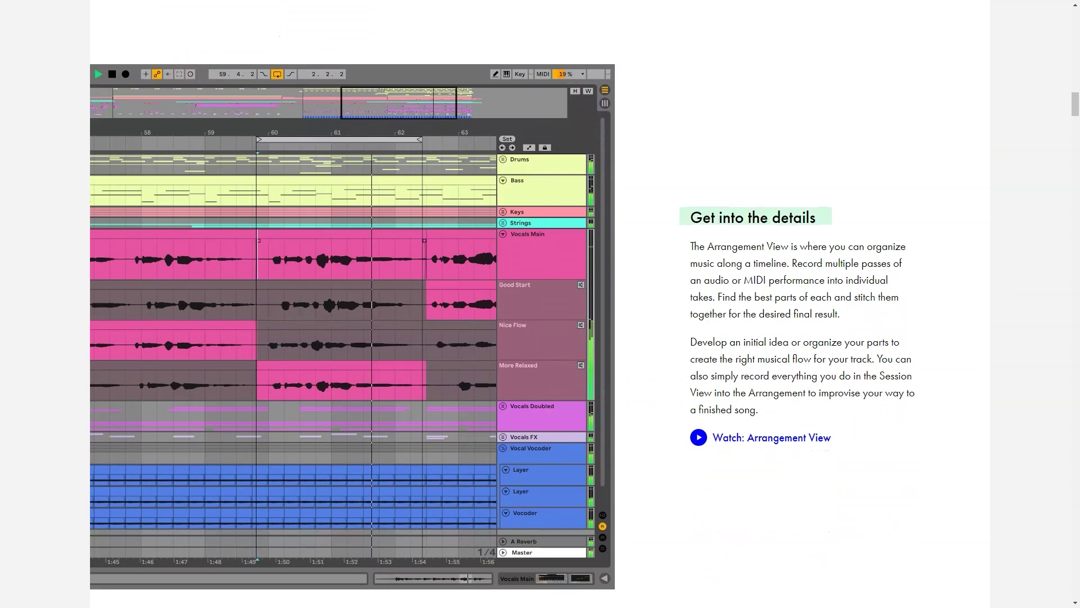
pyautogui.scroll(-3, 540, 304)
pyautogui.scroll(-4, 540, 304)
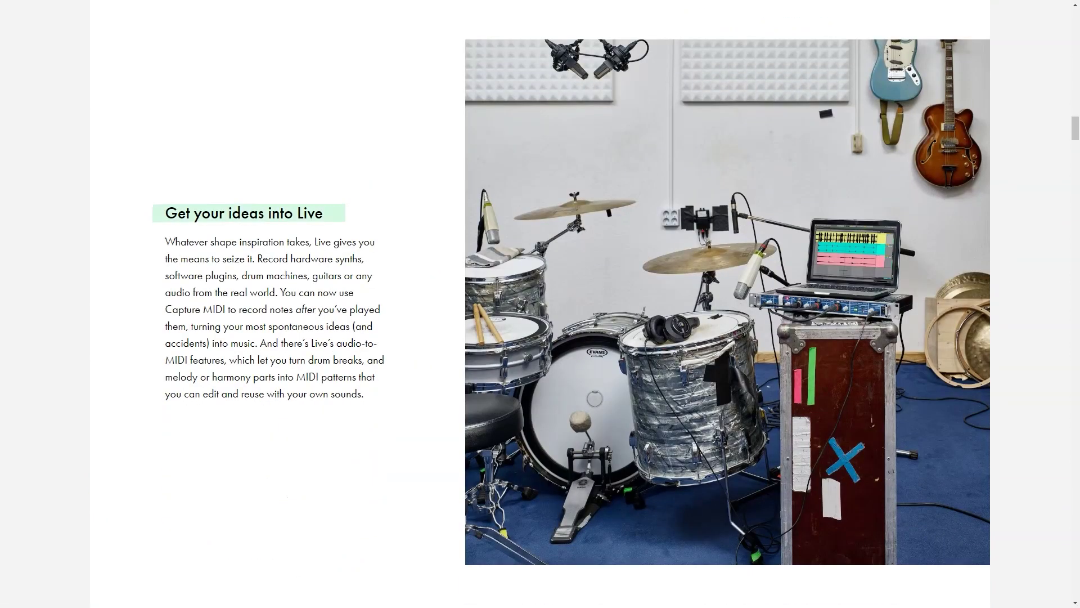
pyautogui.scroll(-1, 540, 304)
pyautogui.scroll(-4, 541, 304)
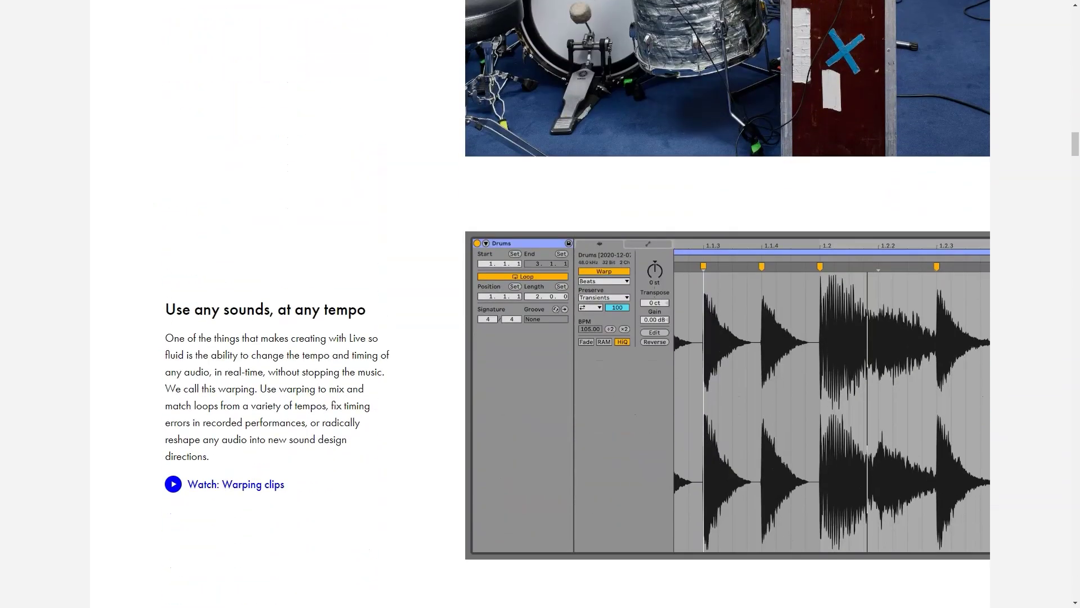
pyautogui.scroll(-3, 540, 304)
pyautogui.scroll(-3, 540, 304)
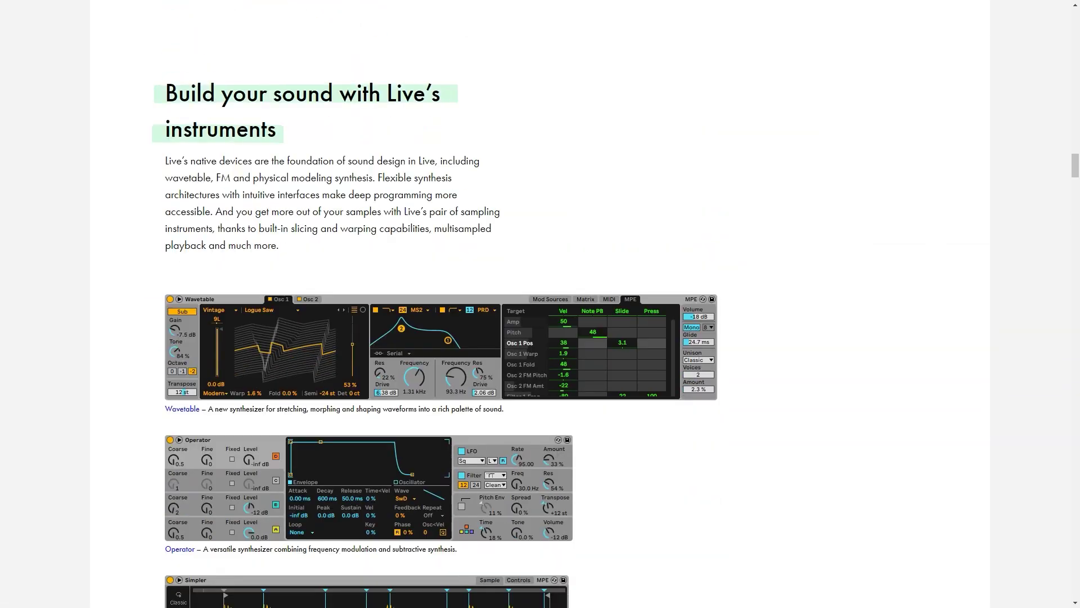
pyautogui.scroll(-3, 541, 304)
pyautogui.scroll(-5, 540, 304)
pyautogui.scroll(-5, 541, 304)
pyautogui.scroll(-5, 540, 305)
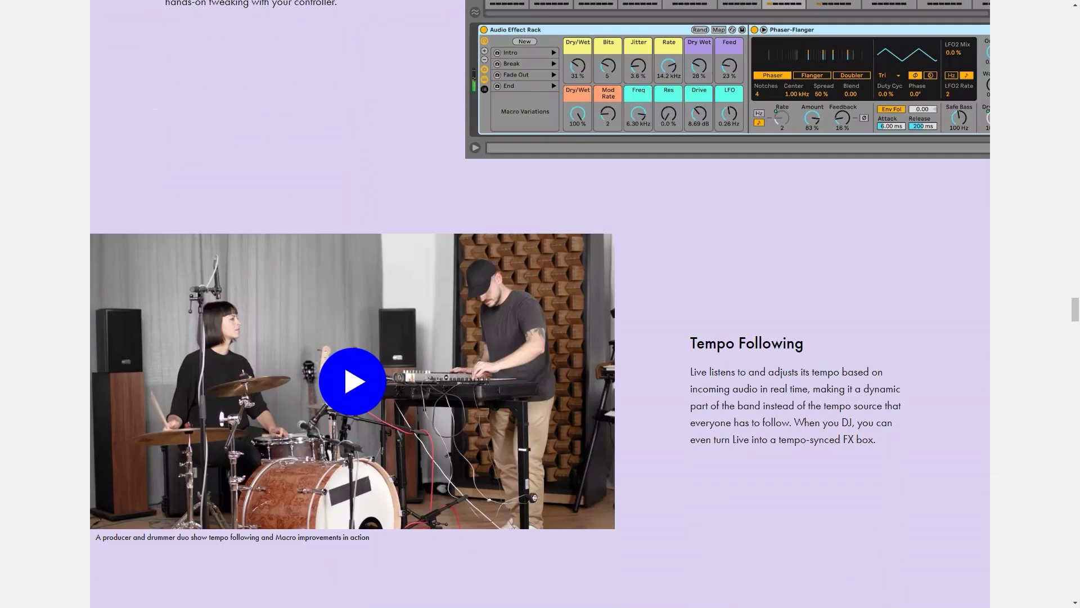
pyautogui.scroll(-3, 540, 304)
pyautogui.scroll(-2, 541, 304)
pyautogui.scroll(-2, 541, 304)
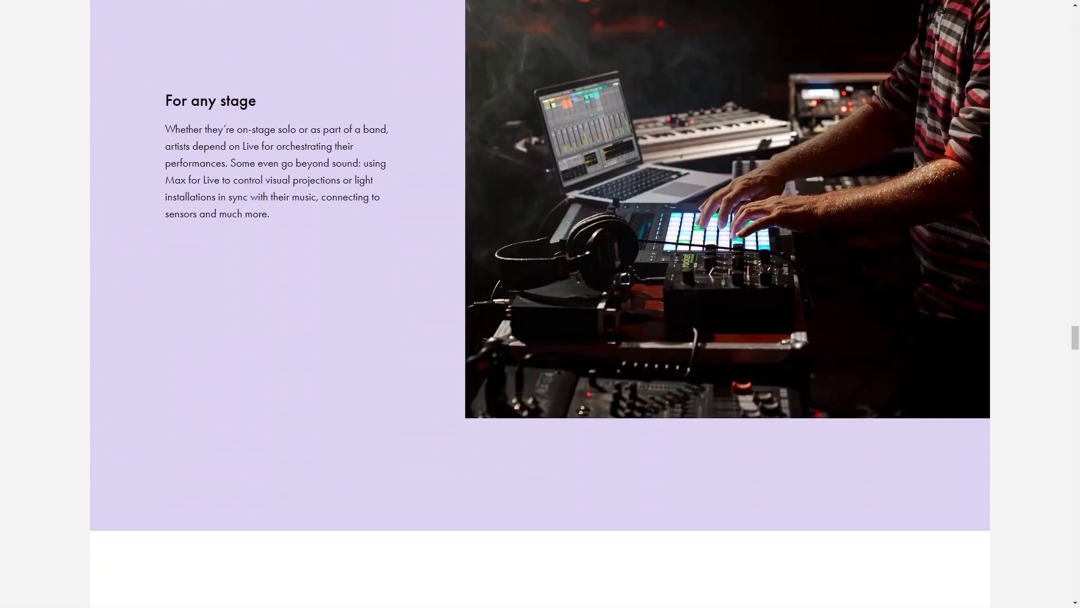
pyautogui.scroll(-5, 541, 305)
pyautogui.scroll(-1, 540, 304)
pyautogui.scroll(-2, 540, 304)
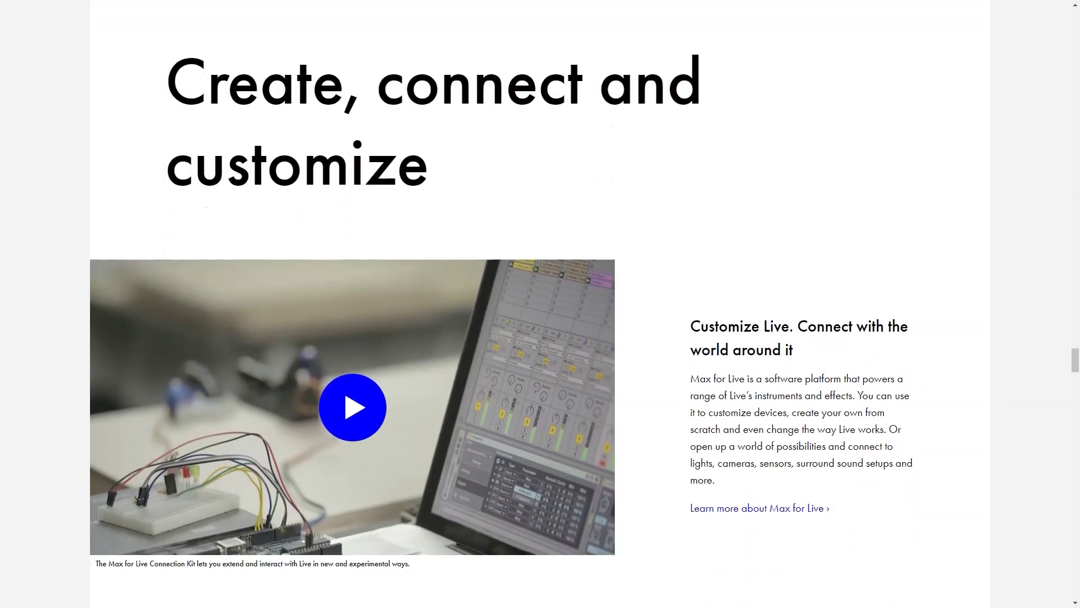
pyautogui.scroll(-2, 541, 305)
pyautogui.scroll(-5, 541, 305)
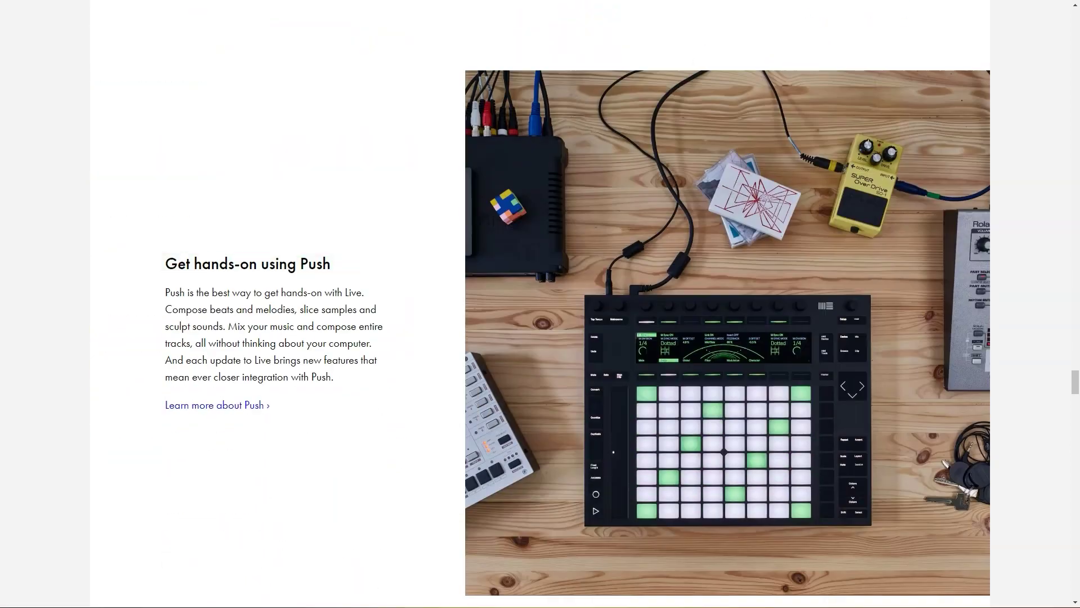
pyautogui.scroll(-5, 541, 304)
pyautogui.scroll(-3, 541, 304)
pyautogui.scroll(-2, 540, 304)
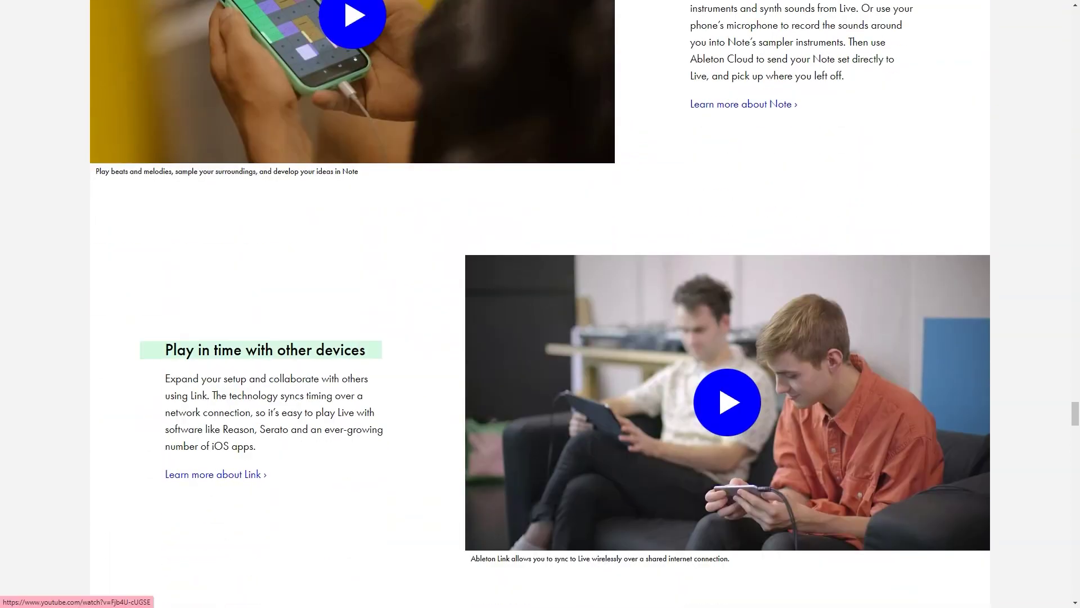
pyautogui.scroll(-2, 540, 305)
pyautogui.scroll(-5, 541, 304)
pyautogui.scroll(-1, 540, 305)
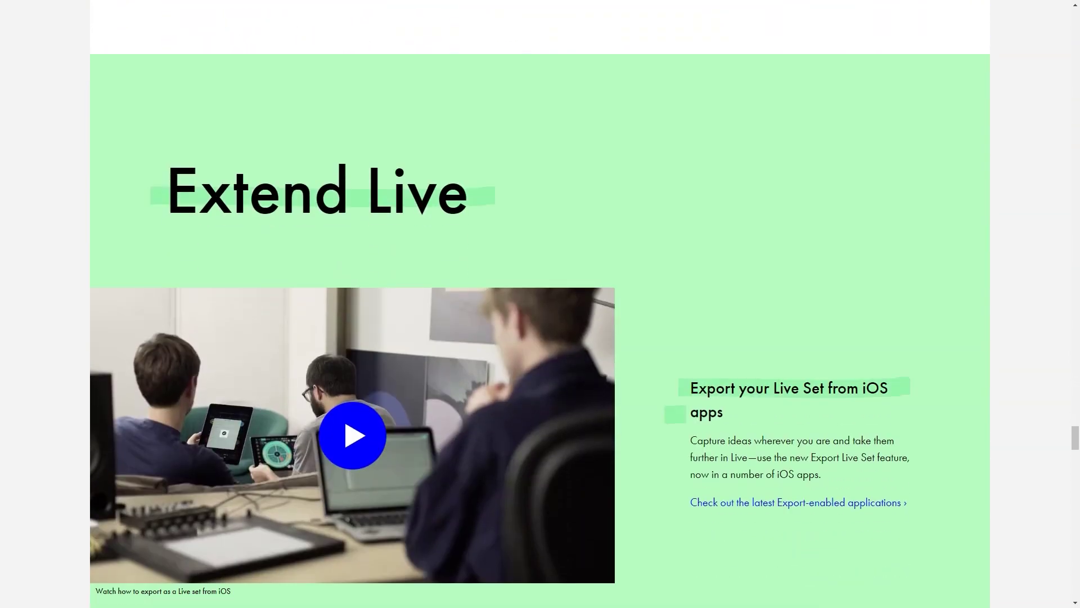
pyautogui.scroll(-7, 540, 304)
pyautogui.scroll(-1, 540, 304)
pyautogui.scroll(-5, 541, 303)
pyautogui.scroll(-2, 541, 303)
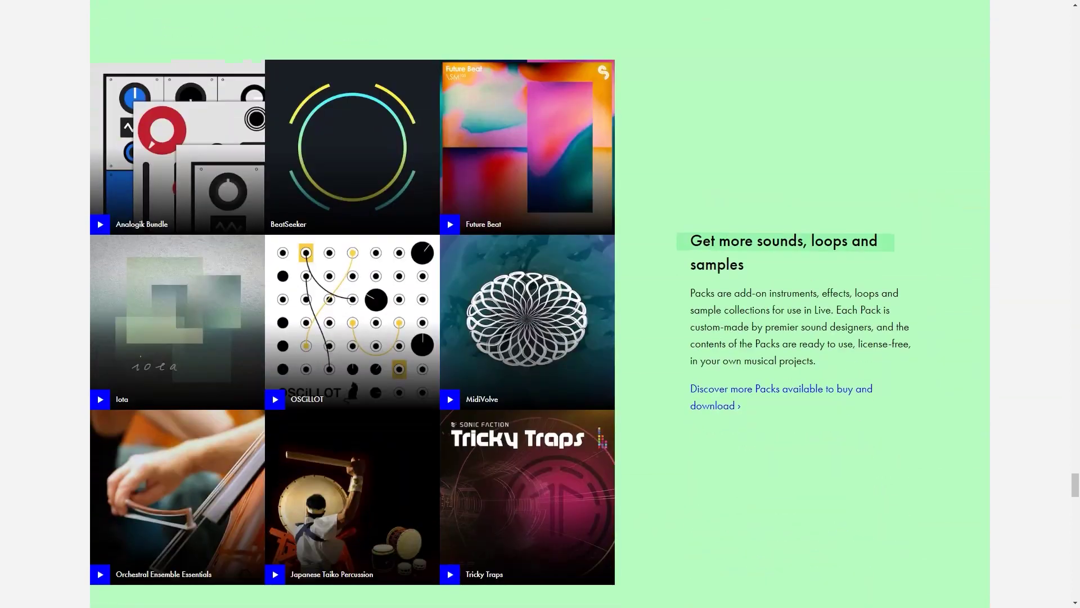
pyautogui.scroll(-3, 540, 304)
pyautogui.scroll(-5, 540, 304)
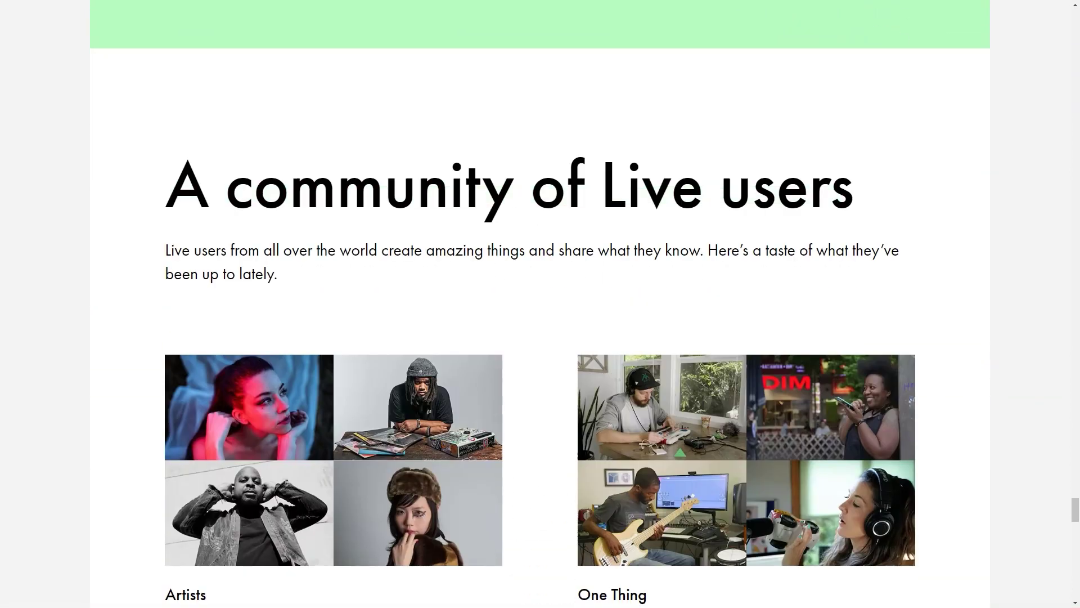
pyautogui.scroll(-2, 540, 304)
pyautogui.scroll(-4, 541, 304)
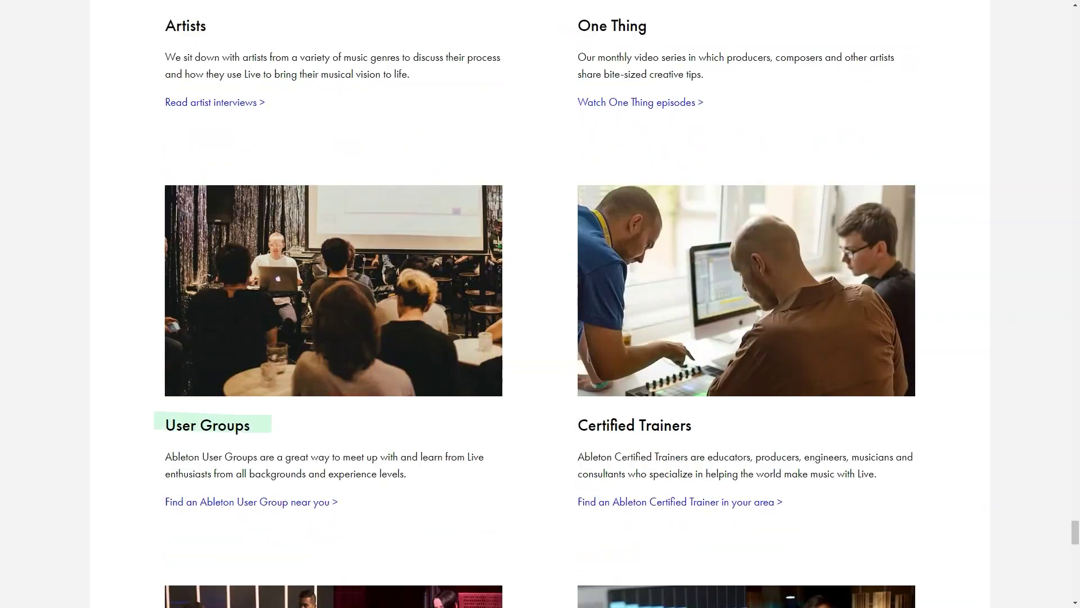
pyautogui.scroll(-2, 540, 304)
pyautogui.scroll(-3, 540, 304)
pyautogui.scroll(-6, 540, 304)
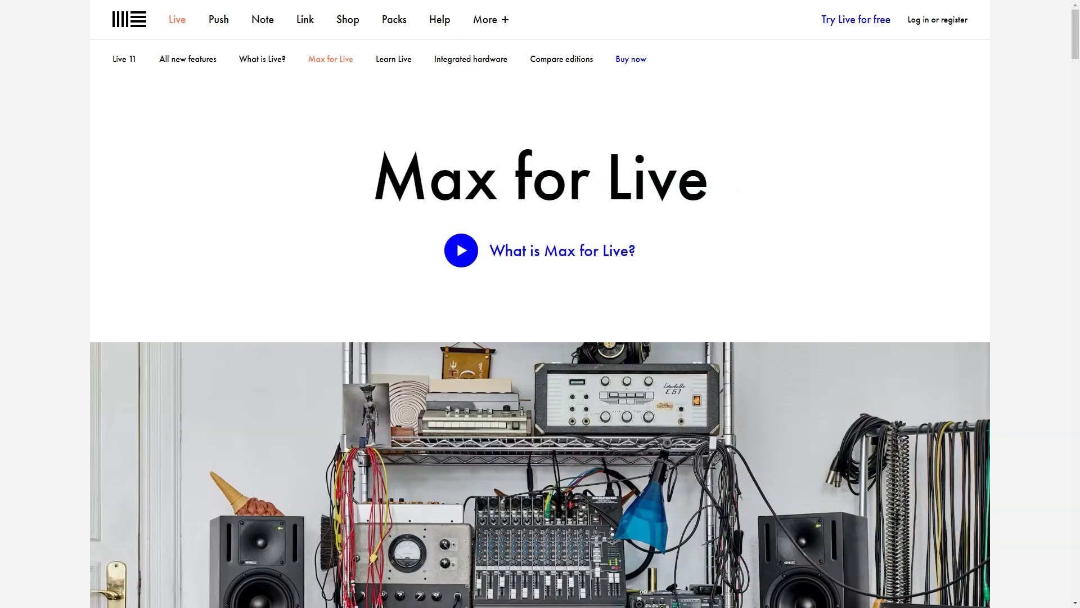
pyautogui.scroll(-5, 540, 304)
pyautogui.scroll(-4, 540, 304)
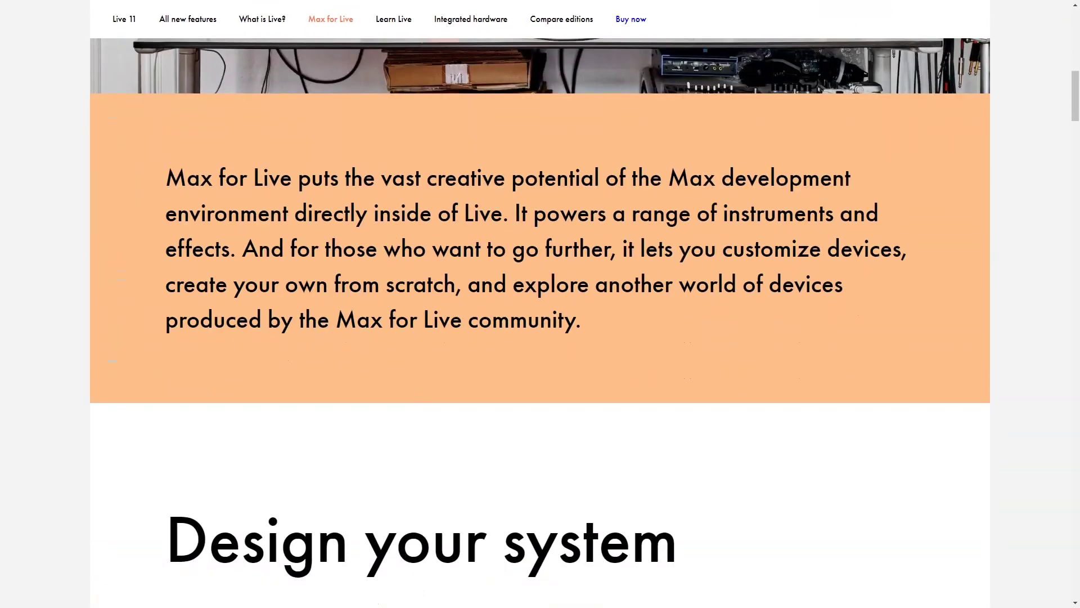
pyautogui.scroll(-5, 541, 304)
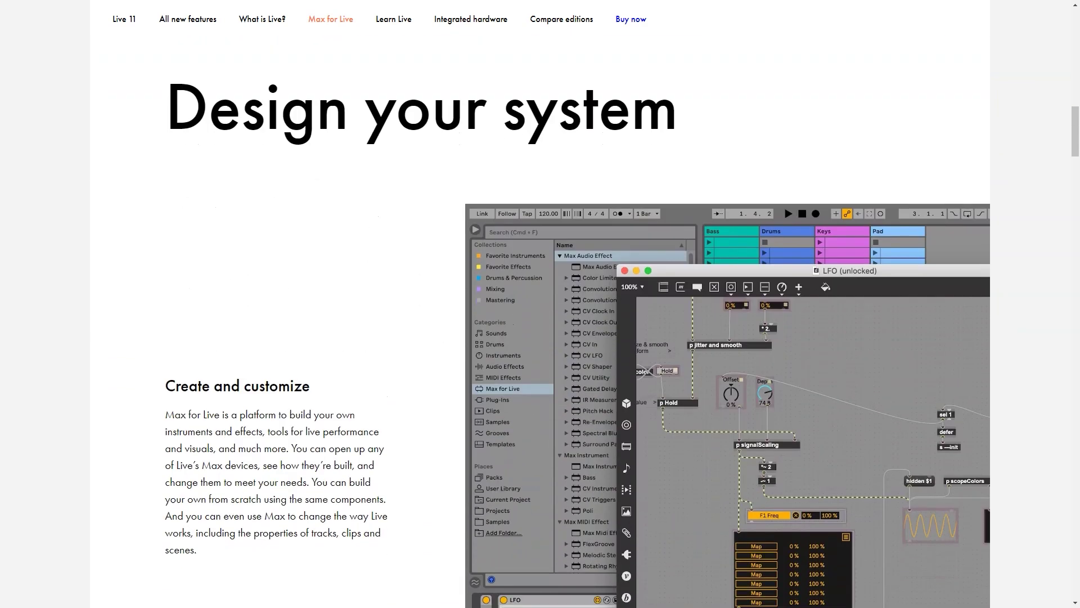
pyautogui.scroll(-2, 540, 304)
pyautogui.scroll(-5, 541, 304)
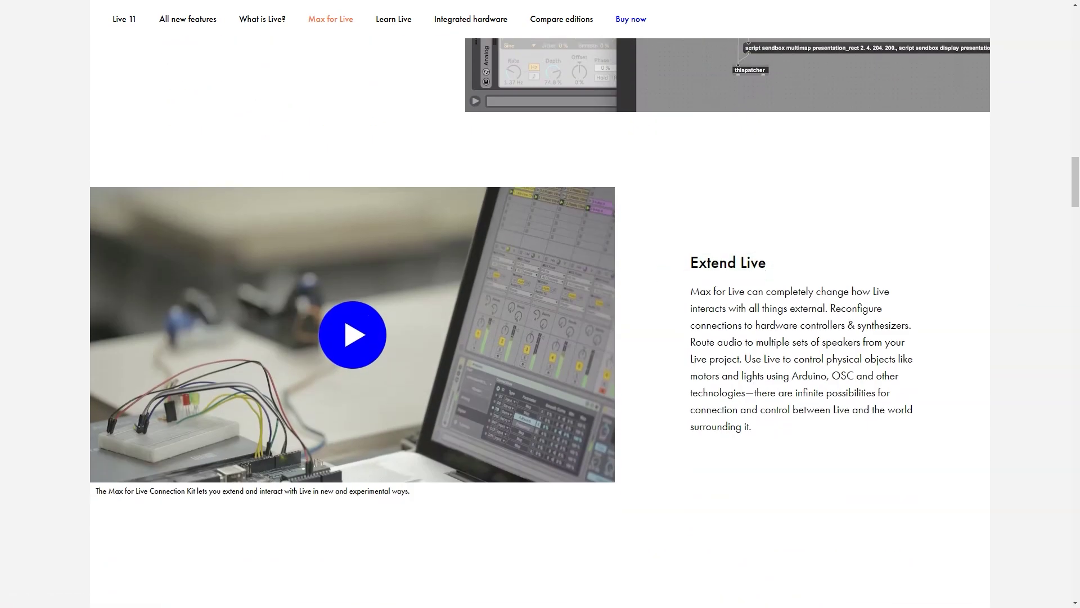
pyautogui.scroll(-5, 540, 304)
pyautogui.scroll(-2, 541, 304)
pyautogui.scroll(-5, 540, 304)
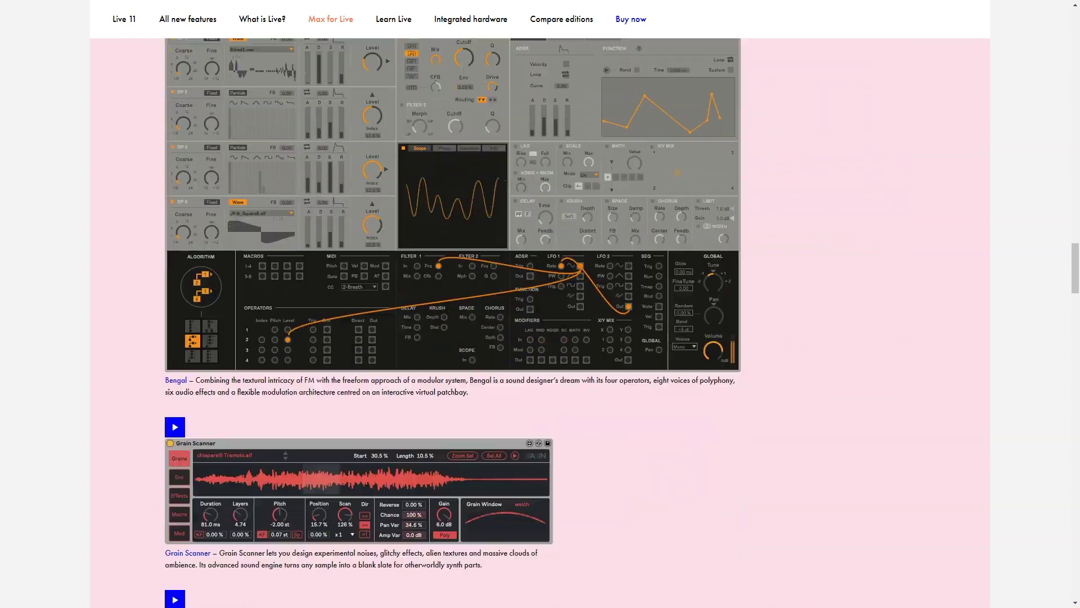
pyautogui.scroll(-4, 541, 304)
pyautogui.scroll(-5, 540, 305)
pyautogui.scroll(-4, 540, 304)
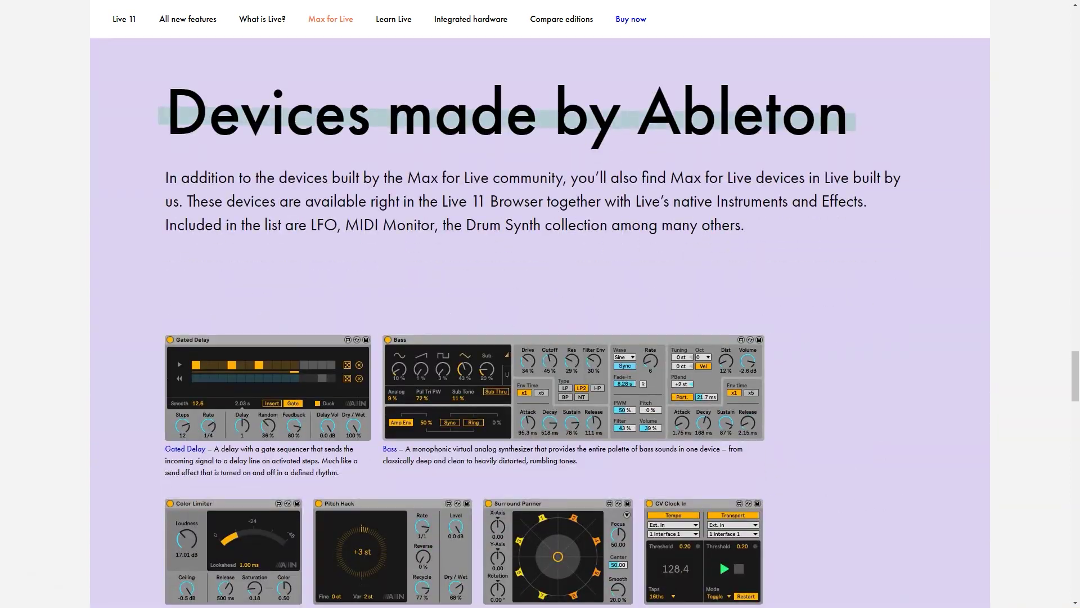
pyautogui.scroll(-2, 540, 304)
pyautogui.scroll(-4, 541, 303)
pyautogui.scroll(-5, 541, 304)
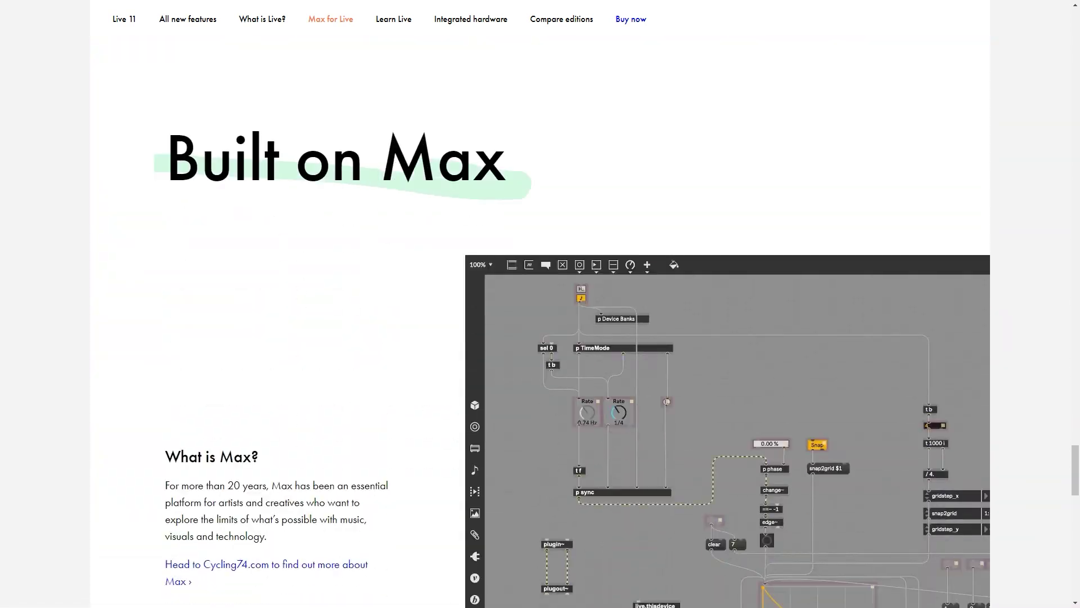
pyautogui.scroll(-5, 541, 304)
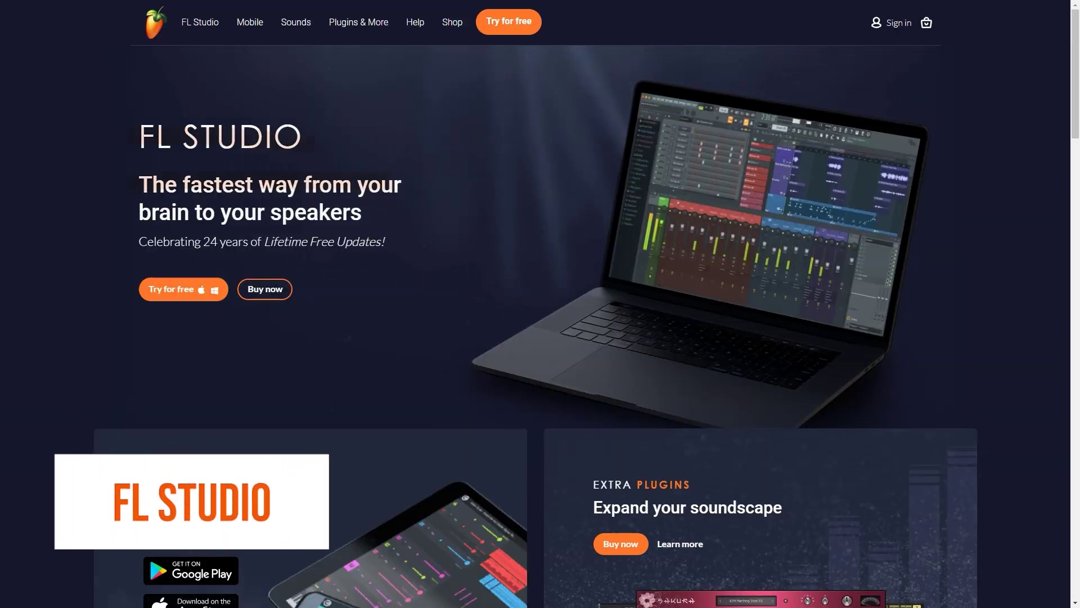
pyautogui.scroll(-2, 540, 304)
pyautogui.scroll(-4, 541, 304)
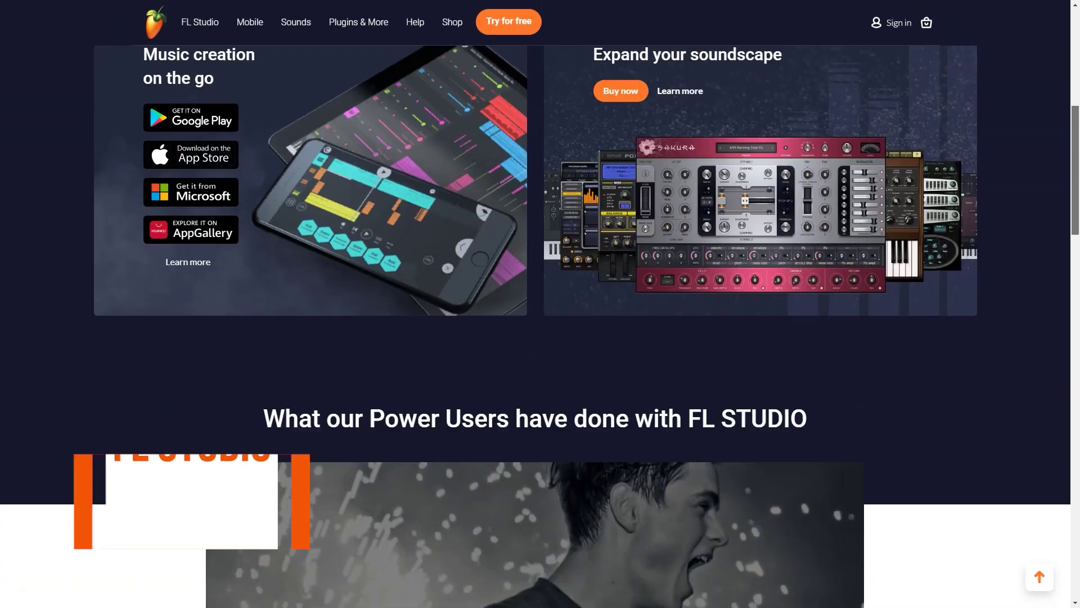
pyautogui.scroll(-3, 541, 304)
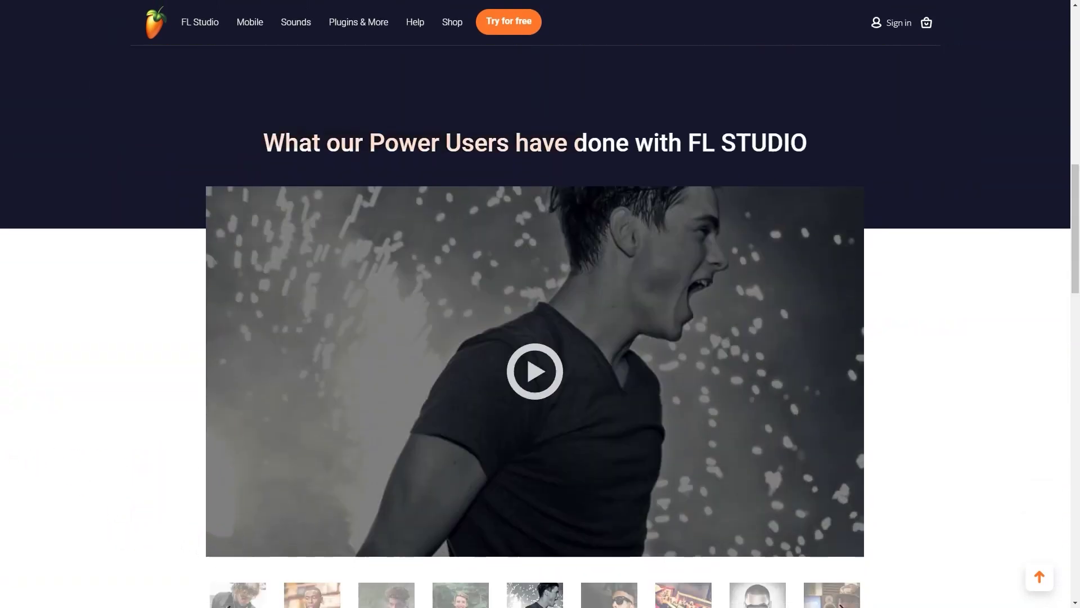
pyautogui.scroll(-3, 540, 304)
pyautogui.scroll(-2, 541, 304)
pyautogui.scroll(-4, 541, 304)
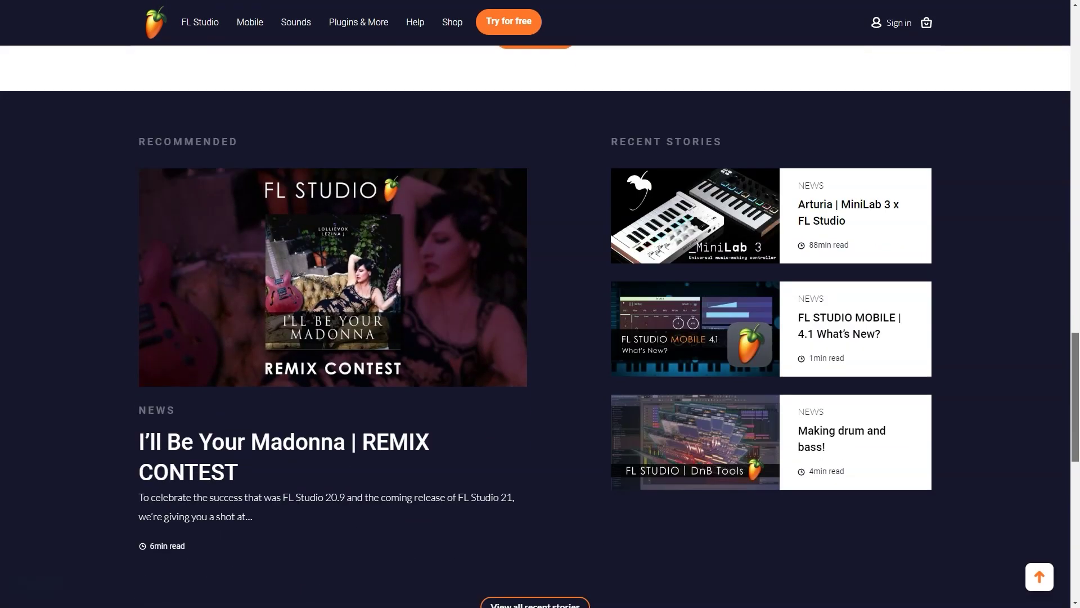
pyautogui.scroll(-5, 541, 303)
pyautogui.scroll(-2, 540, 303)
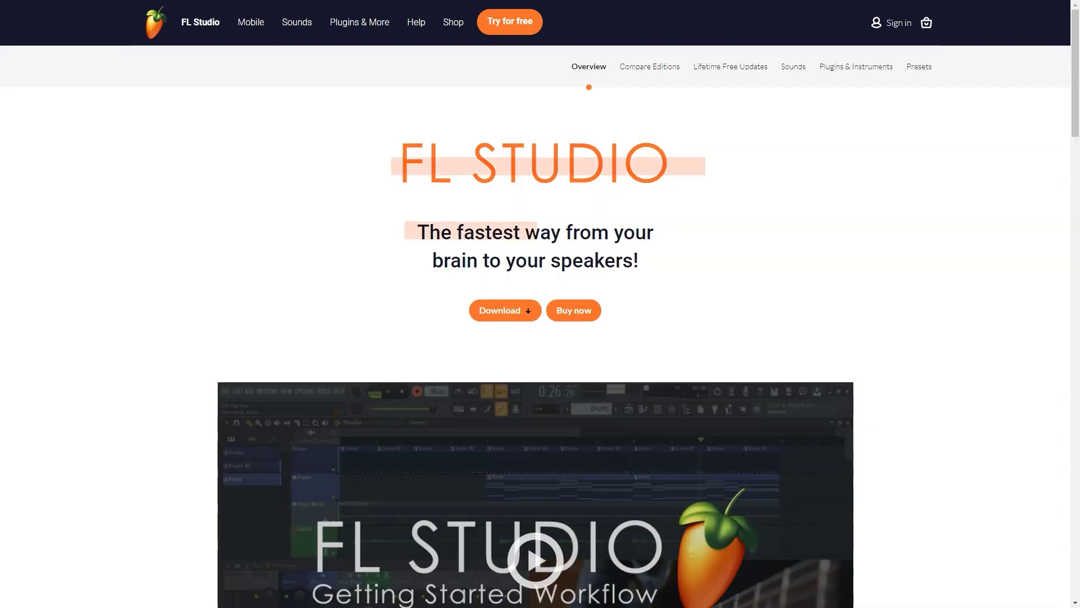
pyautogui.scroll(-4, 541, 304)
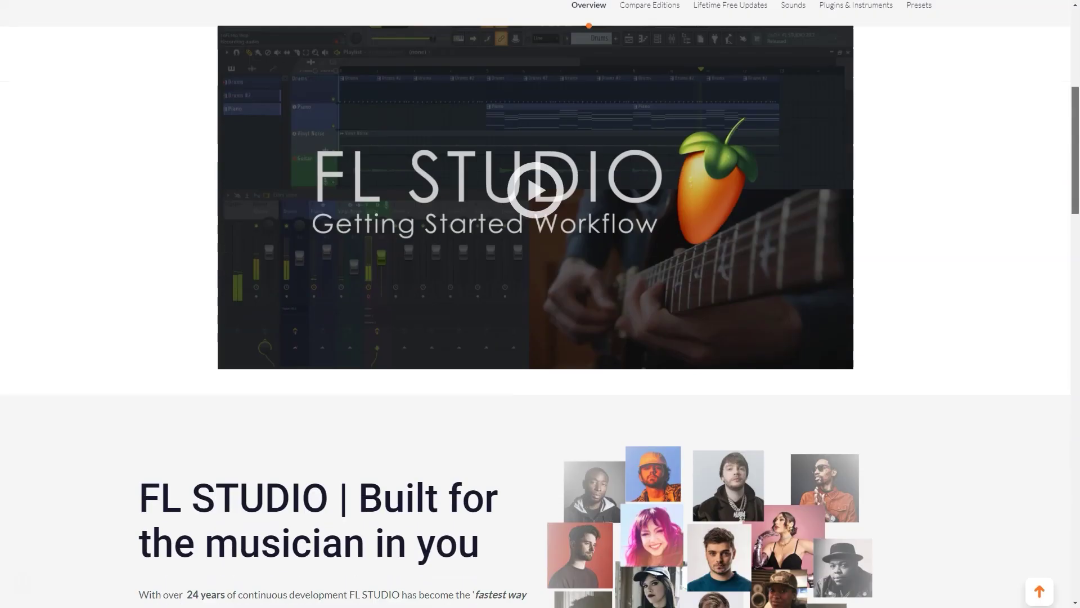
pyautogui.scroll(-4, 541, 304)
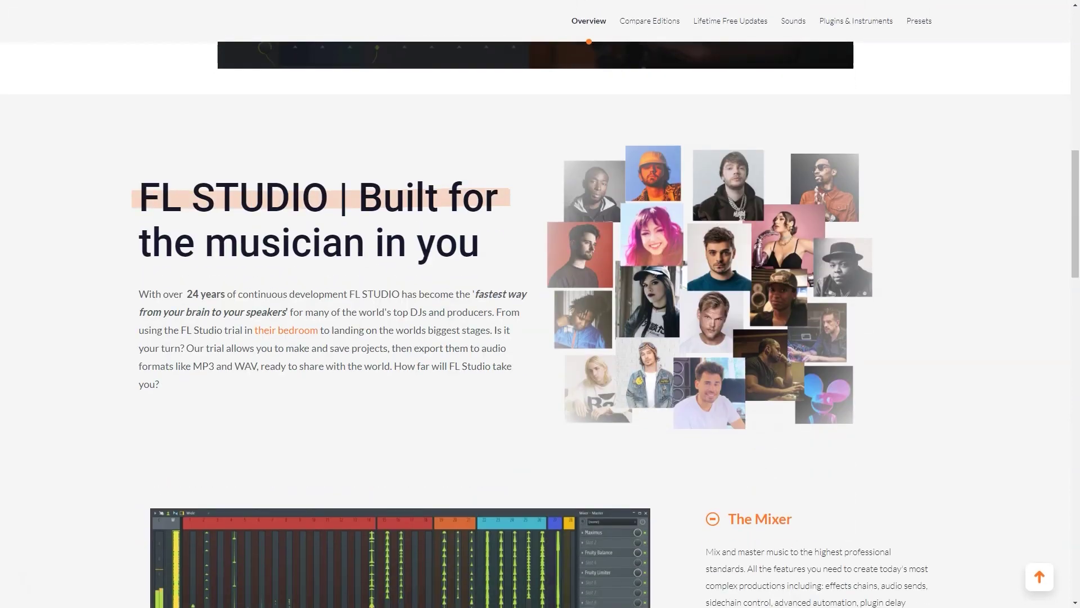
pyautogui.scroll(-4, 540, 303)
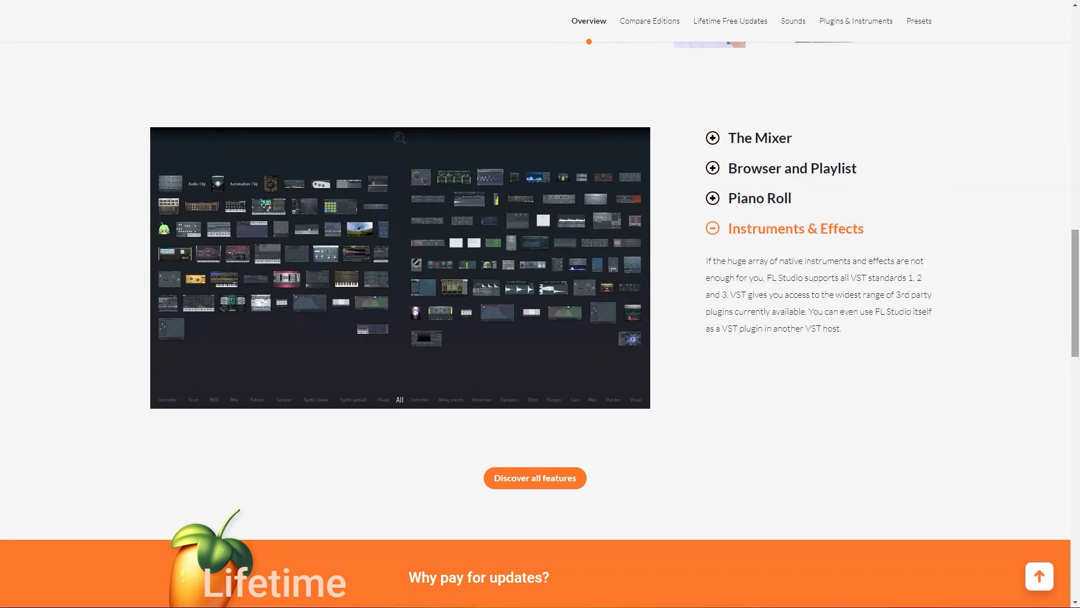
pyautogui.scroll(-2, 541, 338)
pyautogui.scroll(-6, 540, 337)
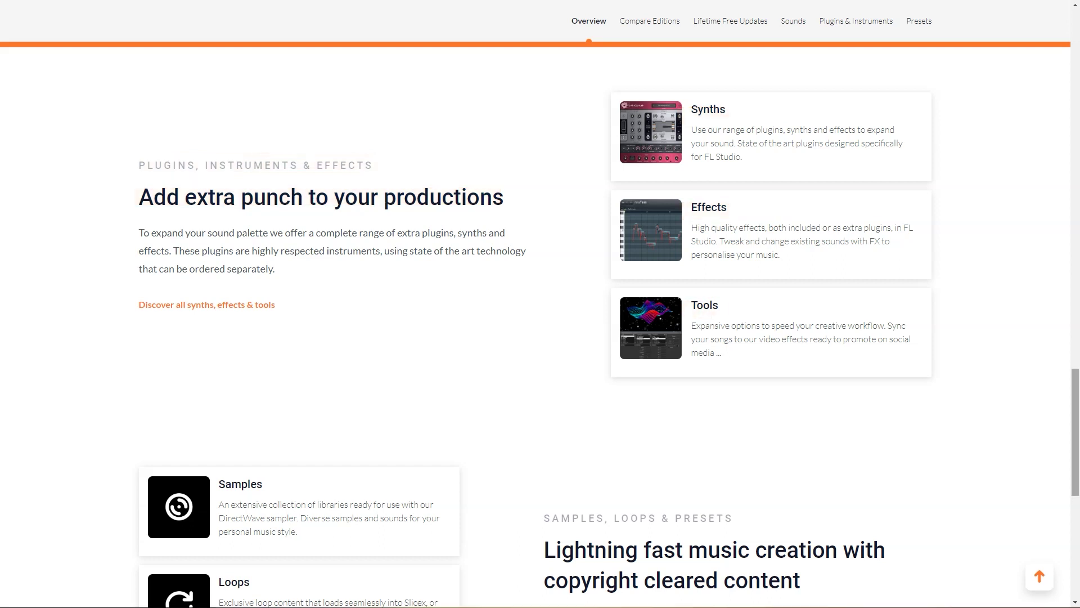
pyautogui.scroll(-3, 540, 338)
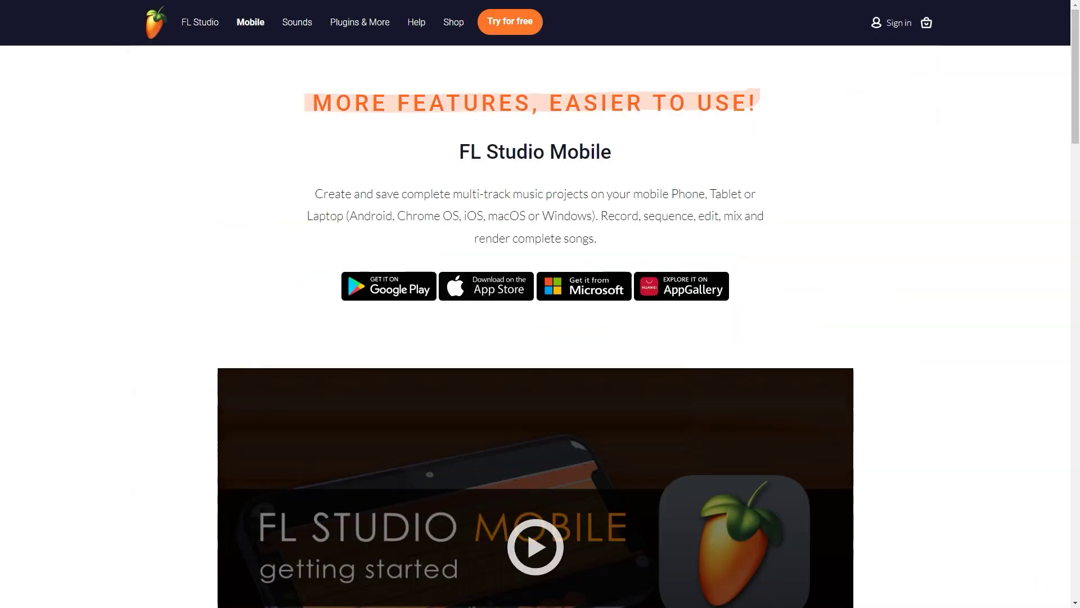
pyautogui.scroll(-3, 541, 304)
pyautogui.scroll(-5, 540, 304)
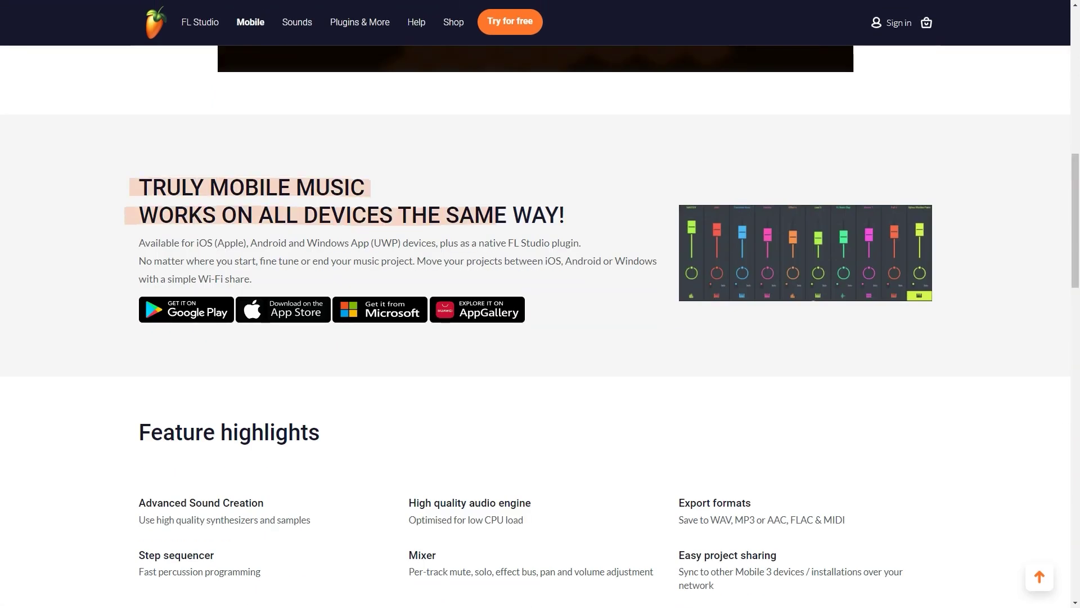
pyautogui.scroll(-3, 540, 338)
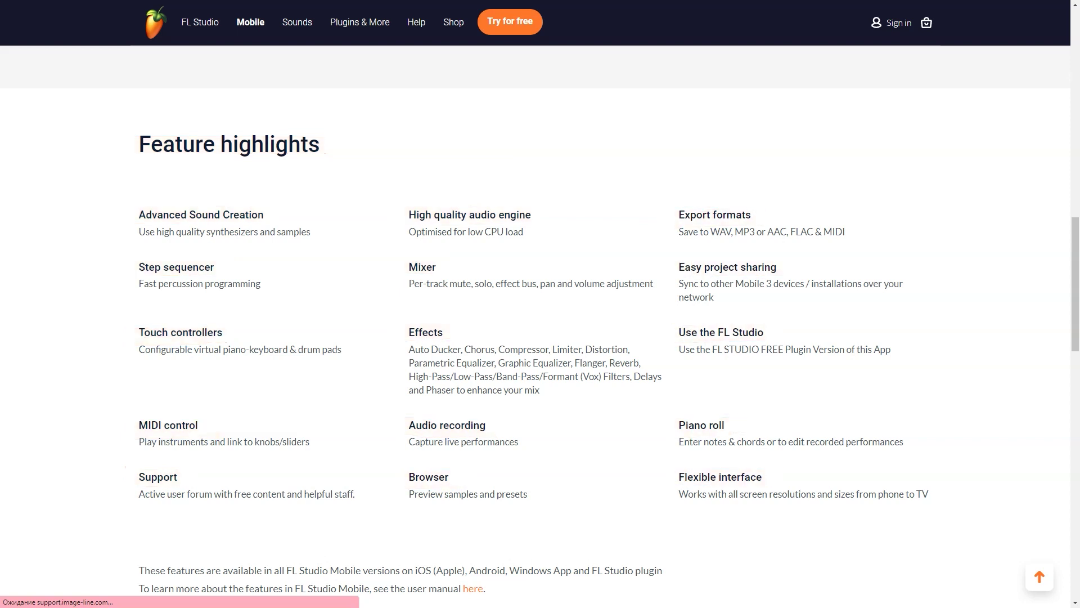
pyautogui.scroll(-4, 540, 338)
pyautogui.scroll(-2, 540, 338)
pyautogui.scroll(-4, 541, 338)
pyautogui.scroll(-2, 541, 337)
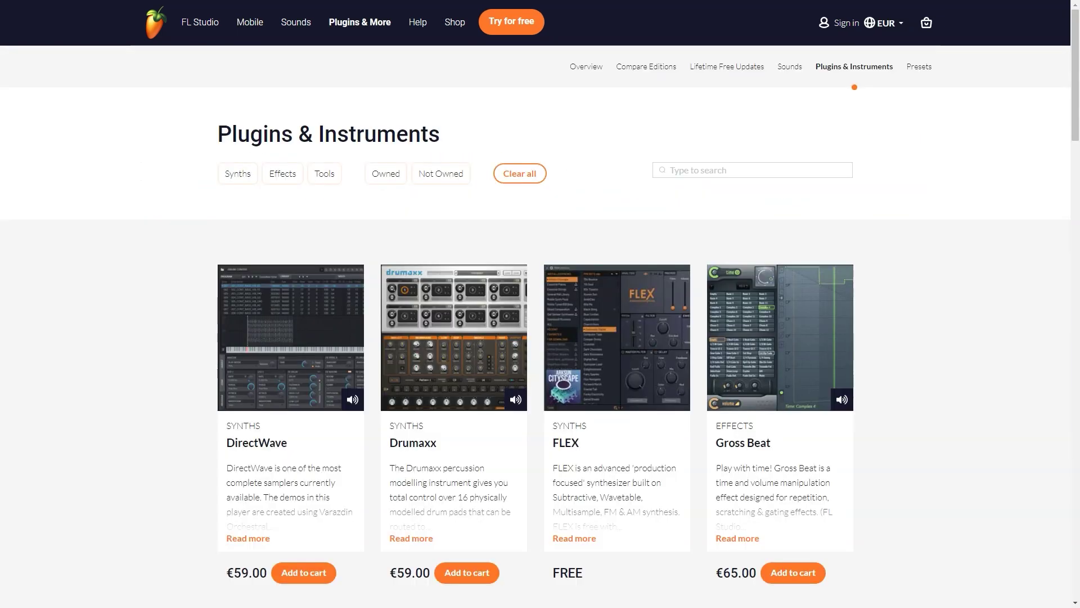
pyautogui.scroll(-3, 540, 337)
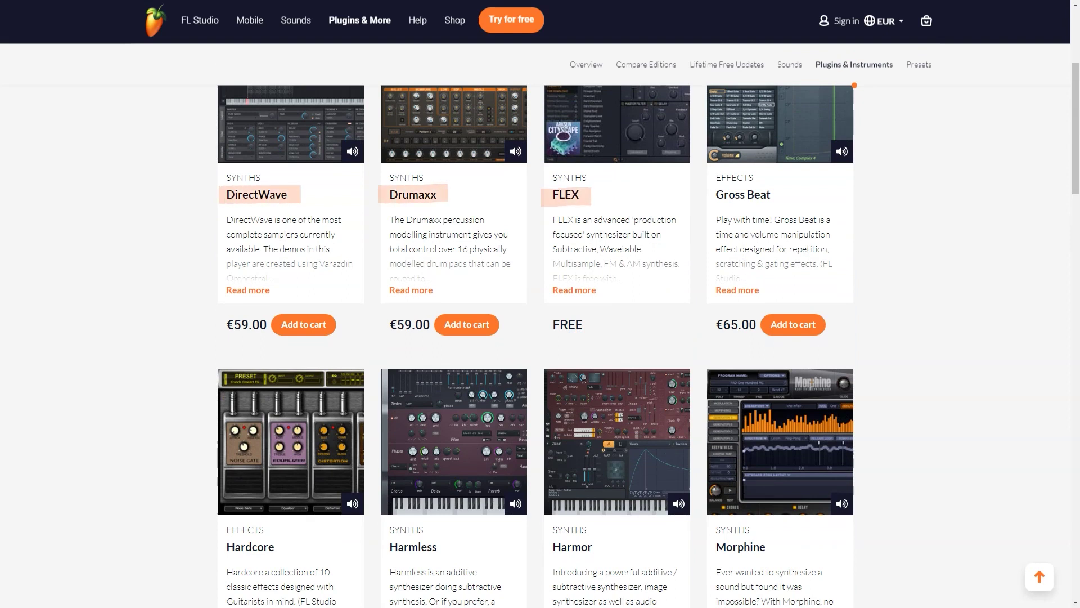
pyautogui.scroll(-4, 541, 337)
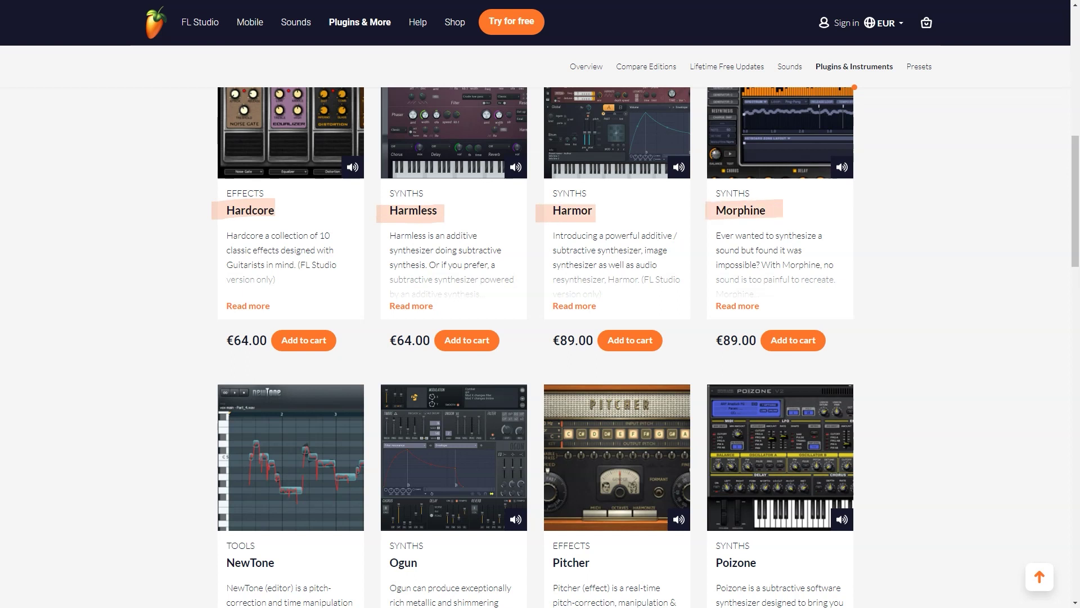
pyautogui.scroll(-4, 541, 337)
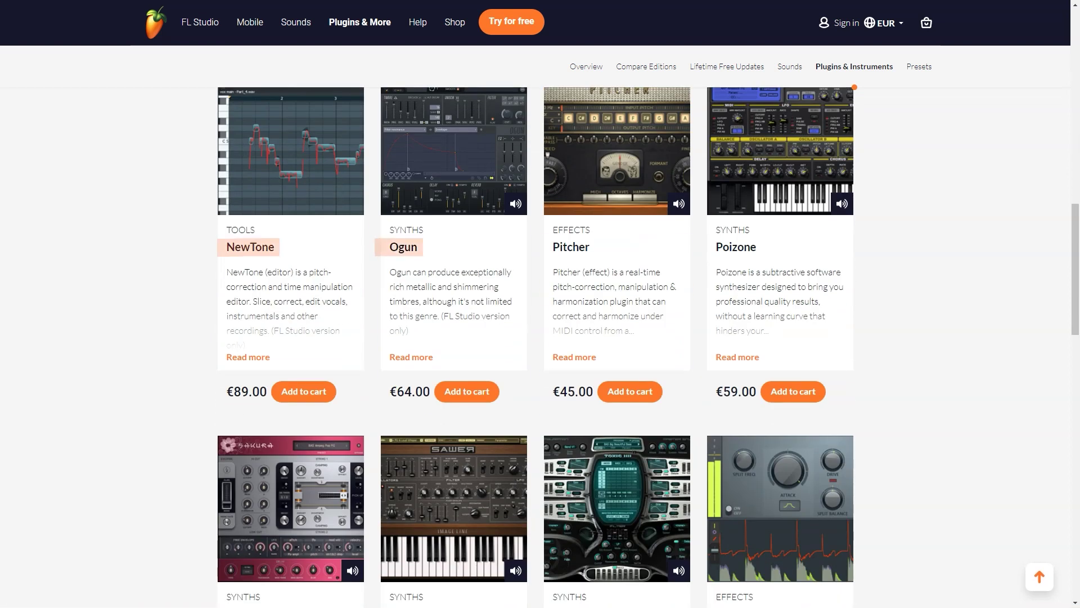
pyautogui.scroll(-4, 541, 338)
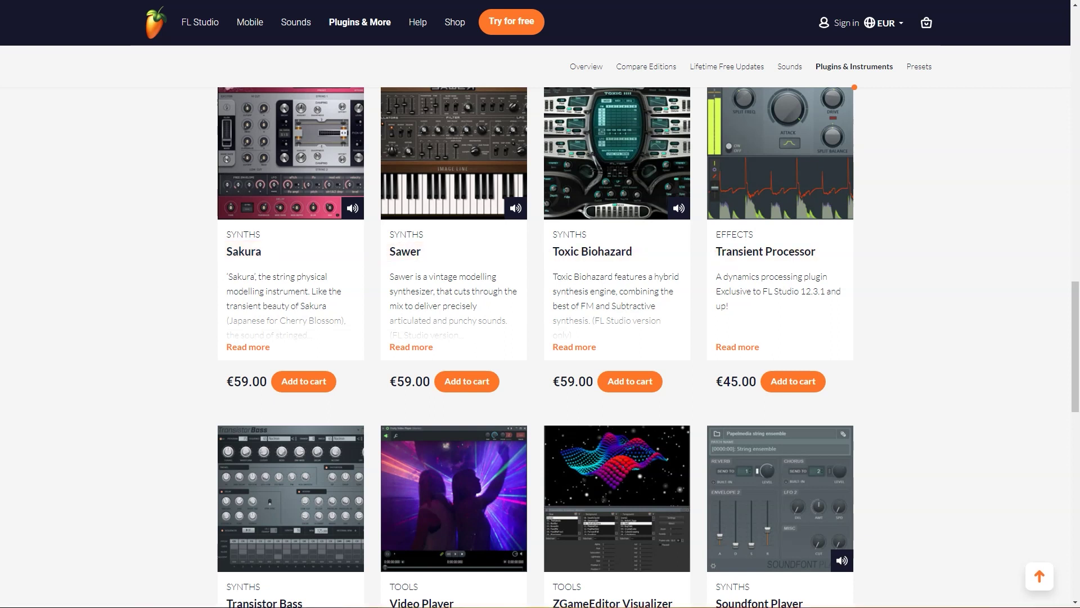
pyautogui.scroll(-4, 541, 338)
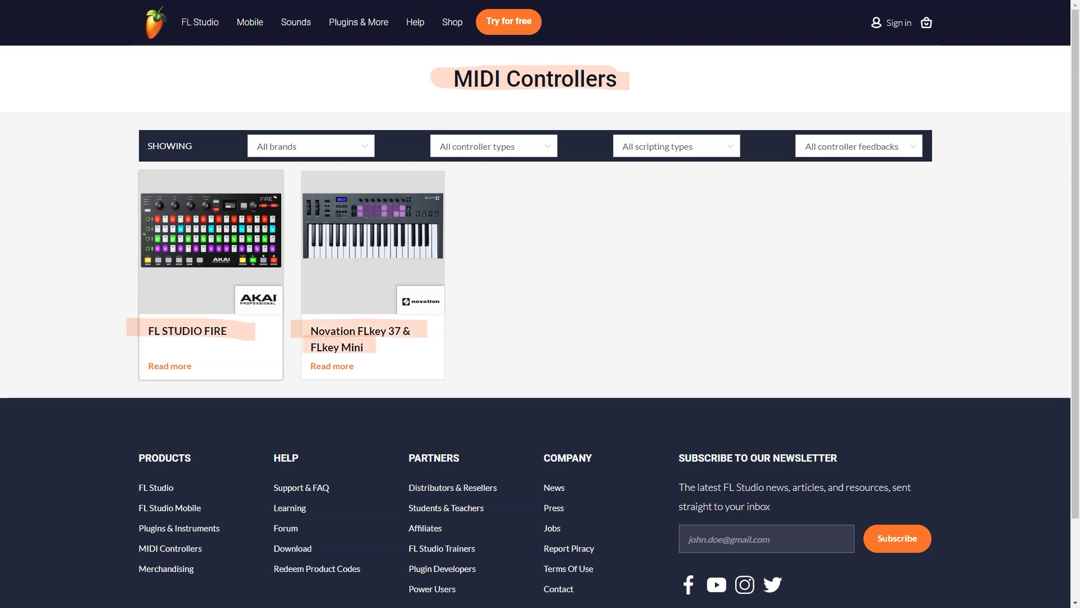
pyautogui.scroll(-4, 540, 337)
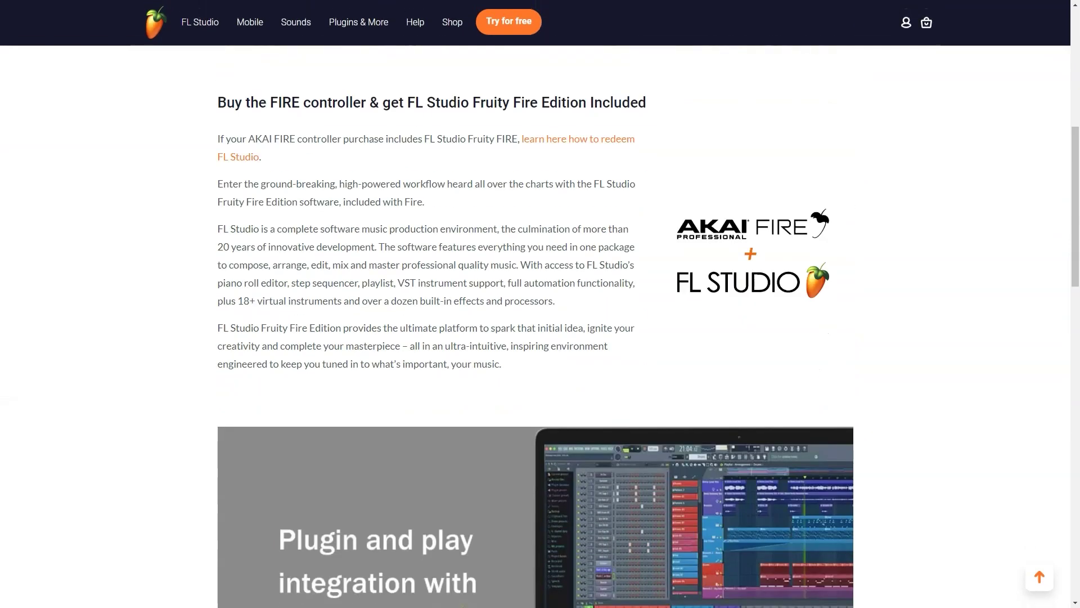
pyautogui.scroll(-2, 541, 338)
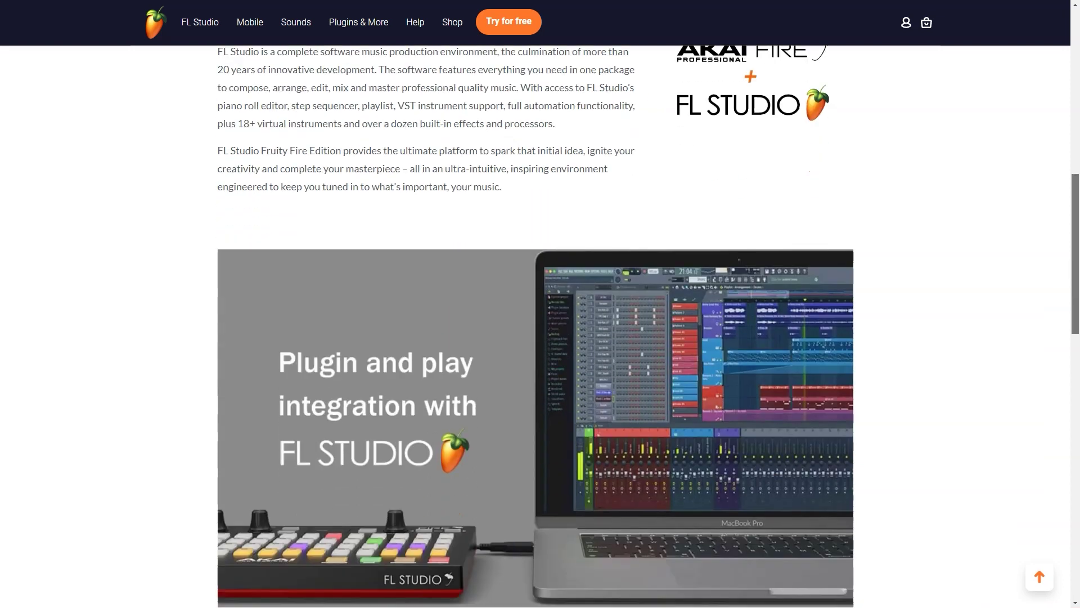
pyautogui.scroll(-3, 541, 338)
pyautogui.scroll(-3, 541, 337)
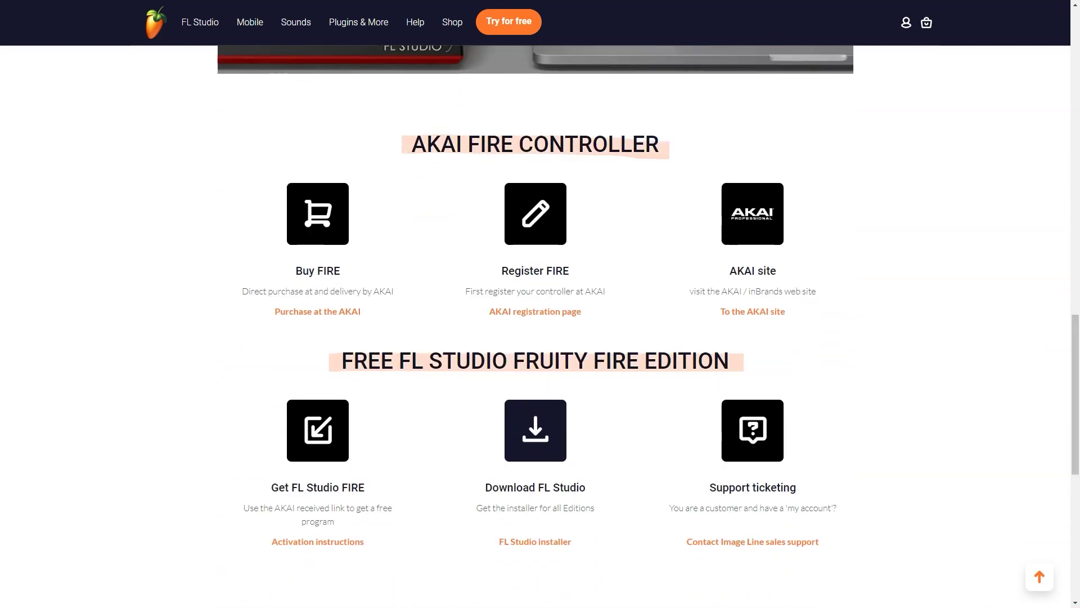
pyautogui.scroll(-3, 540, 338)
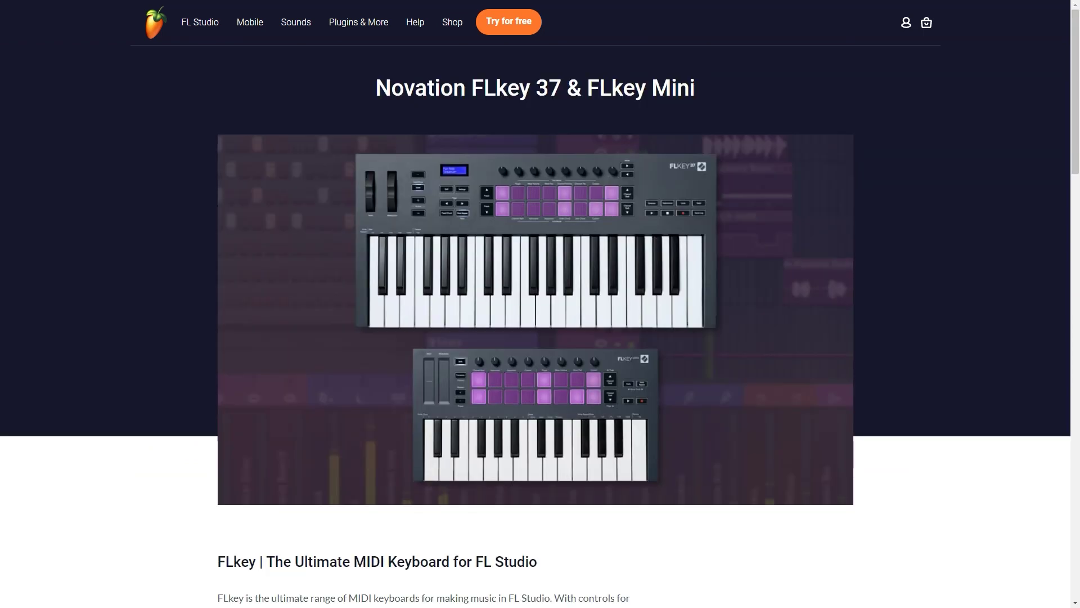
pyautogui.scroll(-5, 540, 338)
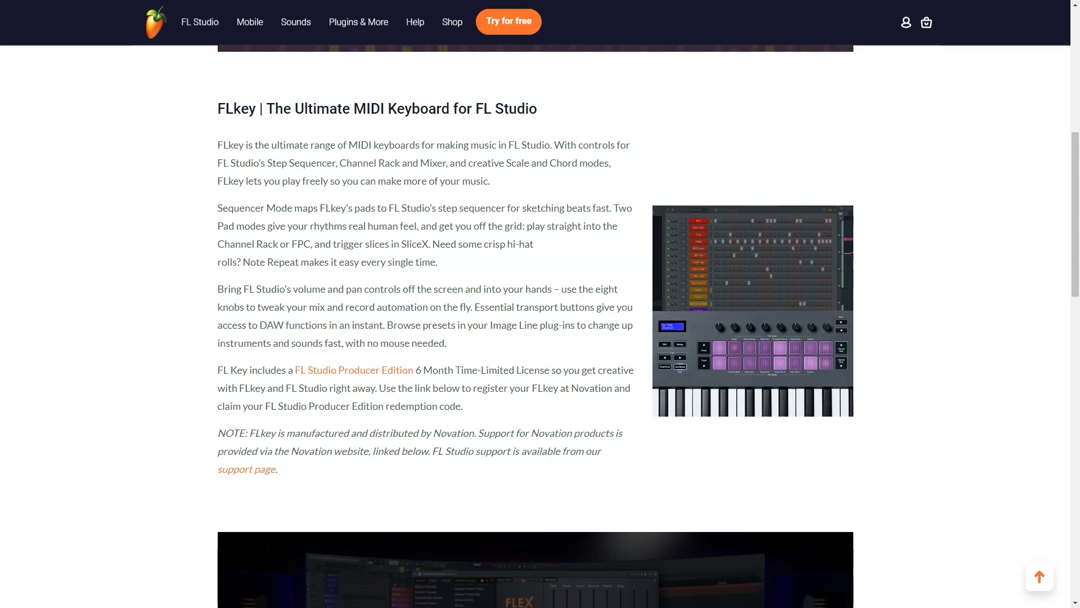
pyautogui.scroll(-4, 541, 338)
pyautogui.scroll(-4, 540, 339)
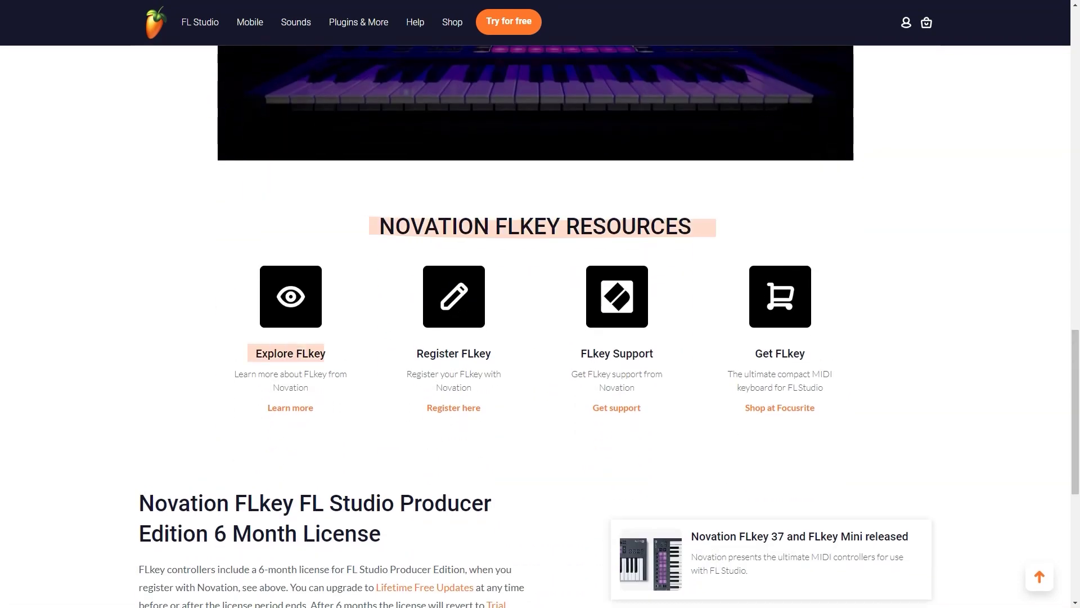
pyautogui.scroll(-3, 541, 327)
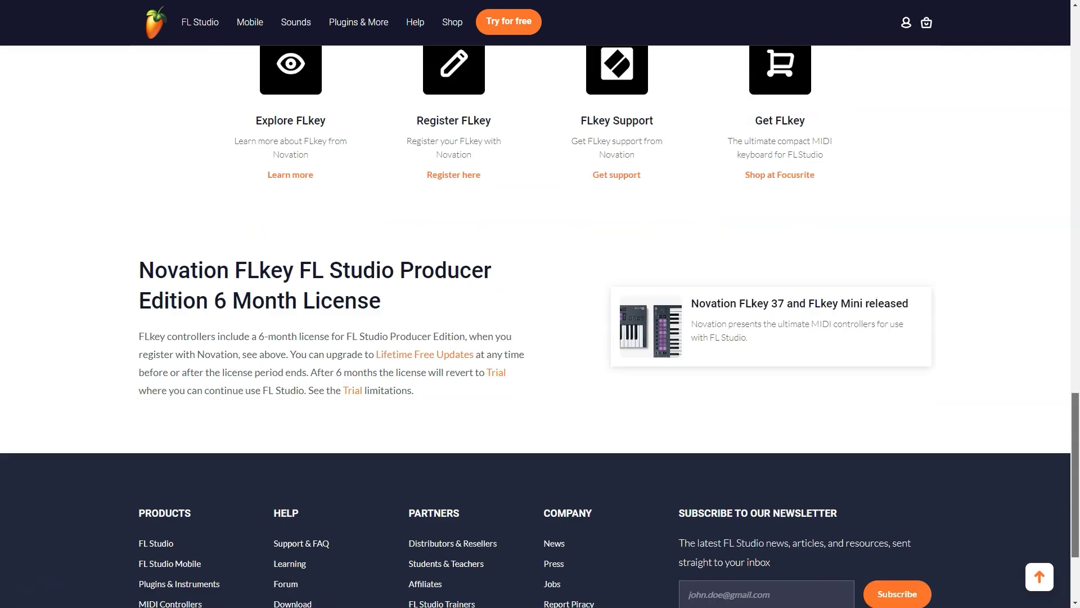